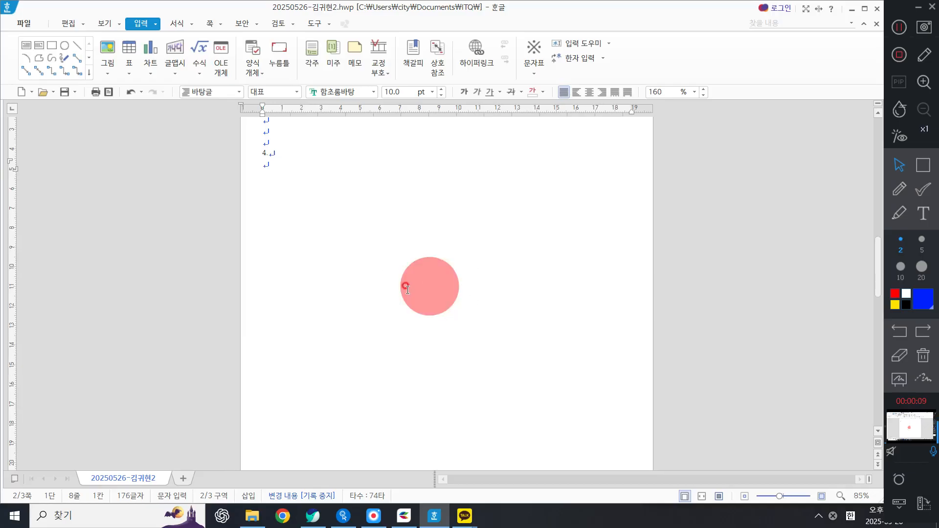
{"action": "scroll", "coordinate": [423, 283], "scroll_direction": "down", "scroll_amount": 1}
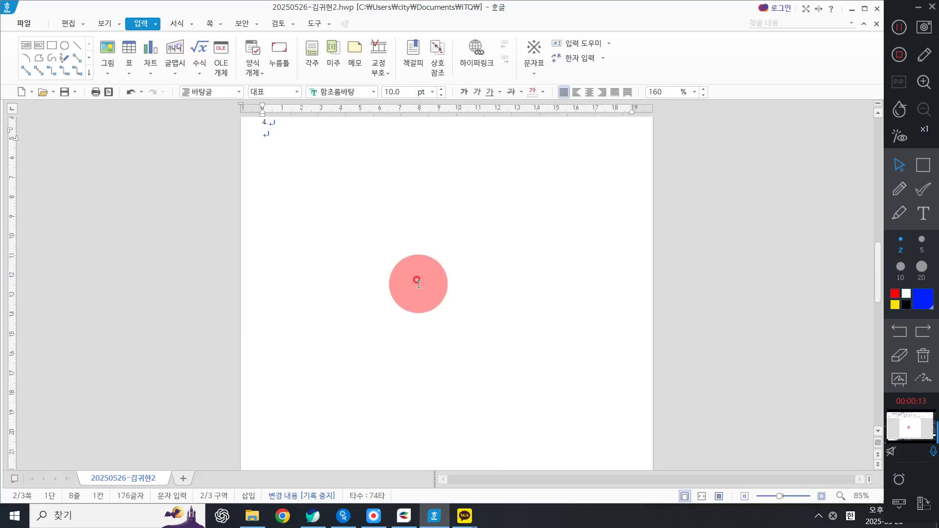
Step: Add several empty lines below the '4.' heading of the document
{"action": "type", "text": "가"}
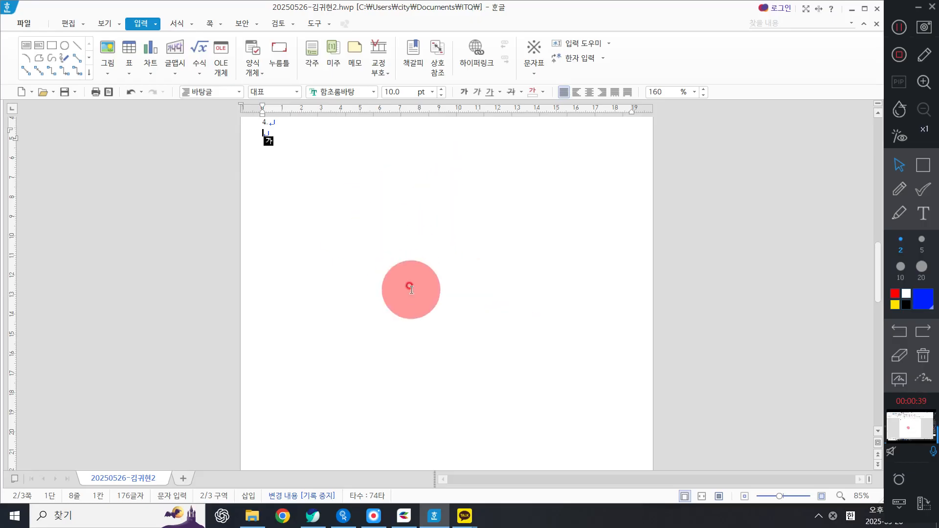
{"action": "scroll", "coordinate": [303, 267], "scroll_direction": "up", "scroll_amount": 1}
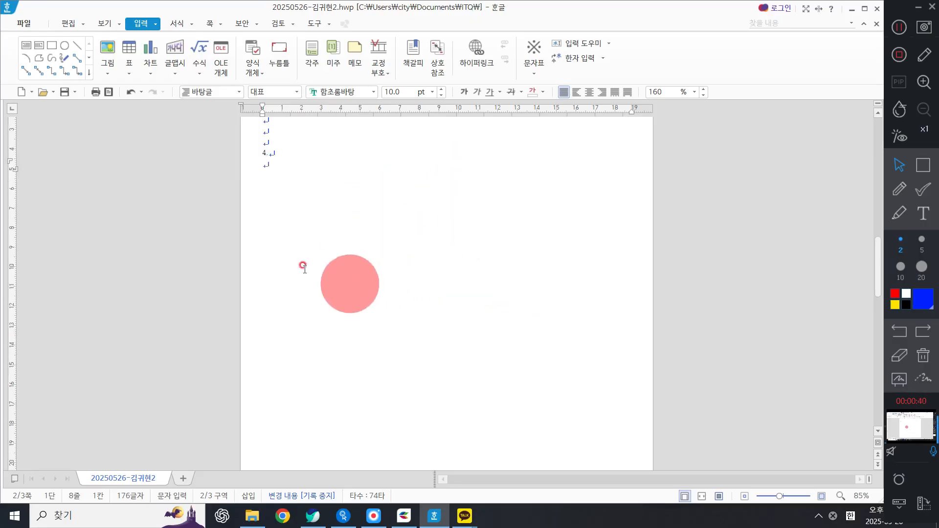
{"action": "left_click", "coordinate": [285, 171]}
{"action": "key", "text": "Return"}
{"action": "key", "text": "Return"}
{"action": "key", "text": "Return"}
{"action": "key", "text": "Return"}
{"action": "key", "text": "Return"}
{"action": "key", "text": "Return"}
{"action": "key", "text": "Return"}
{"action": "key", "text": "Return"}
{"action": "key", "text": "Return"}
{"action": "key", "text": "Return"}
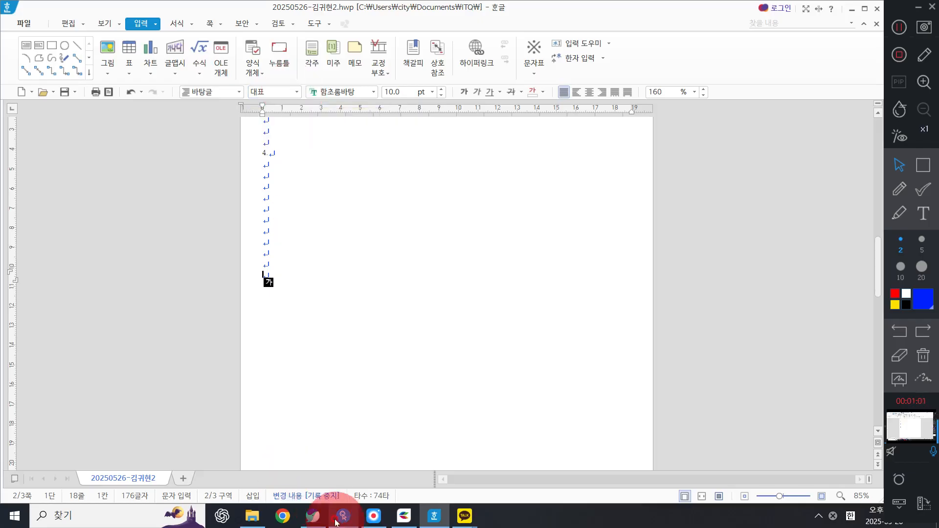
Step: Examine the question 4 diagram and its shape specifications in the problem sheet PDF, then return to the document
{"action": "left_click", "coordinate": [313, 516]}
{"action": "scroll", "coordinate": [413, 362], "scroll_direction": "down", "scroll_amount": 9}
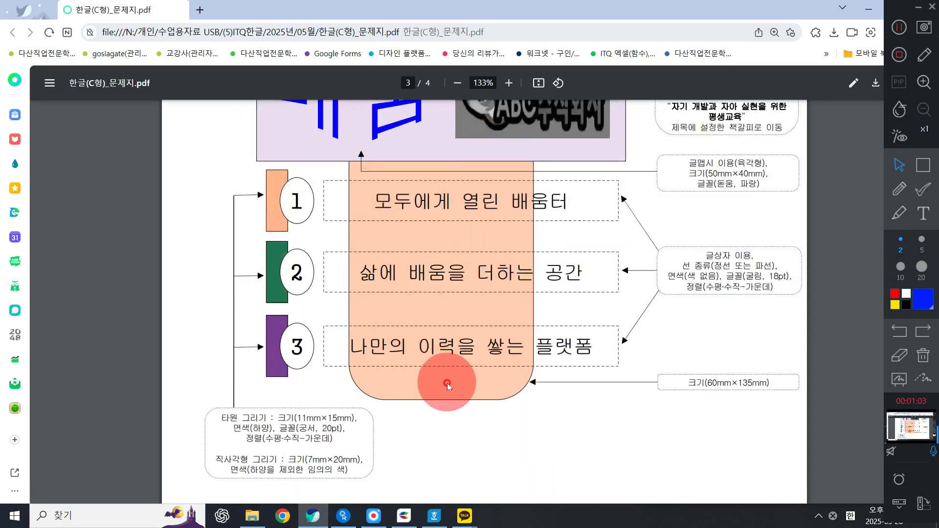
{"action": "left_click", "coordinate": [447, 383]}
{"action": "scroll", "coordinate": [538, 394], "scroll_direction": "up", "scroll_amount": 1}
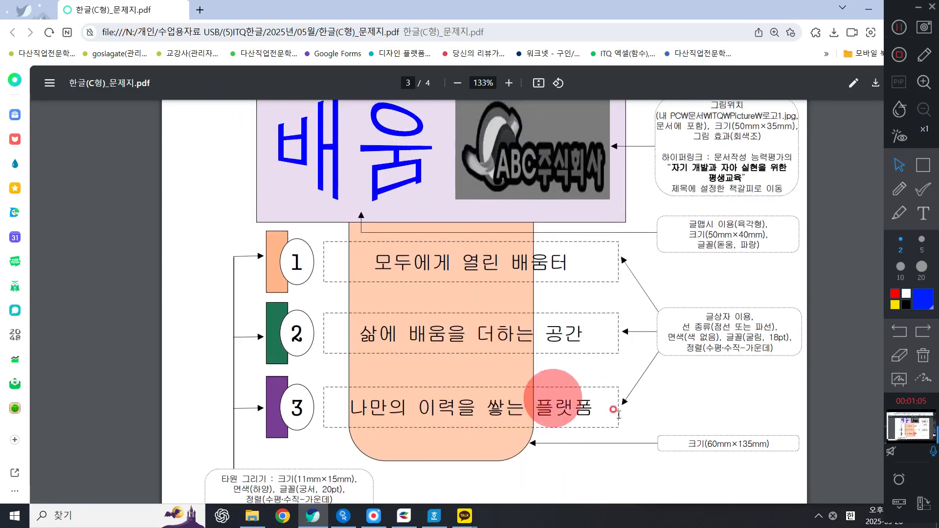
{"action": "scroll", "coordinate": [758, 435], "scroll_direction": "down", "scroll_amount": 3}
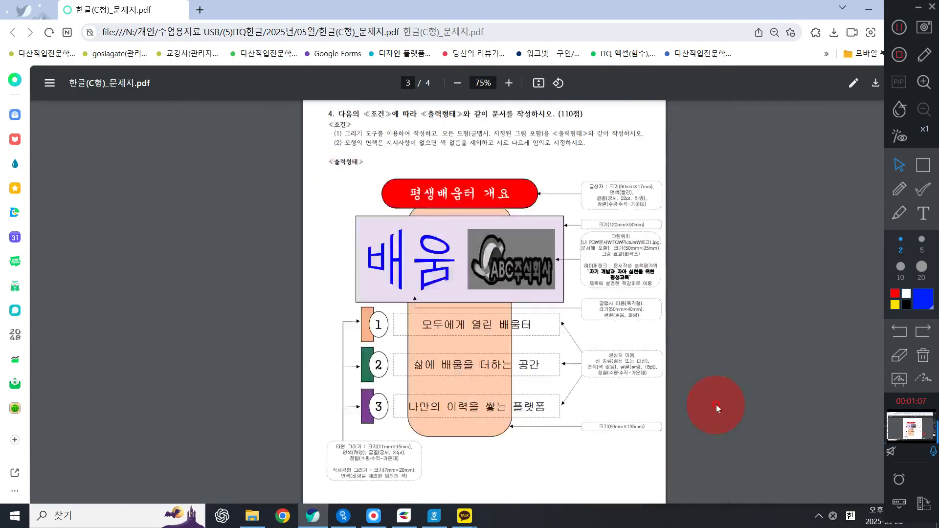
{"action": "left_click", "coordinate": [869, 10]}
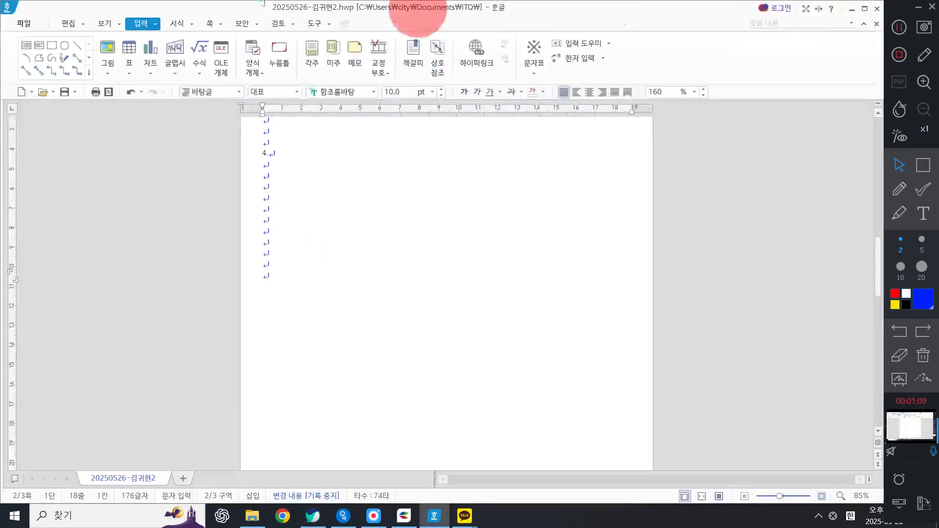
Step: Draw a rectangle shape in the document below the heading
{"action": "left_click", "coordinate": [52, 45]}
{"action": "left_click", "coordinate": [317, 220]}
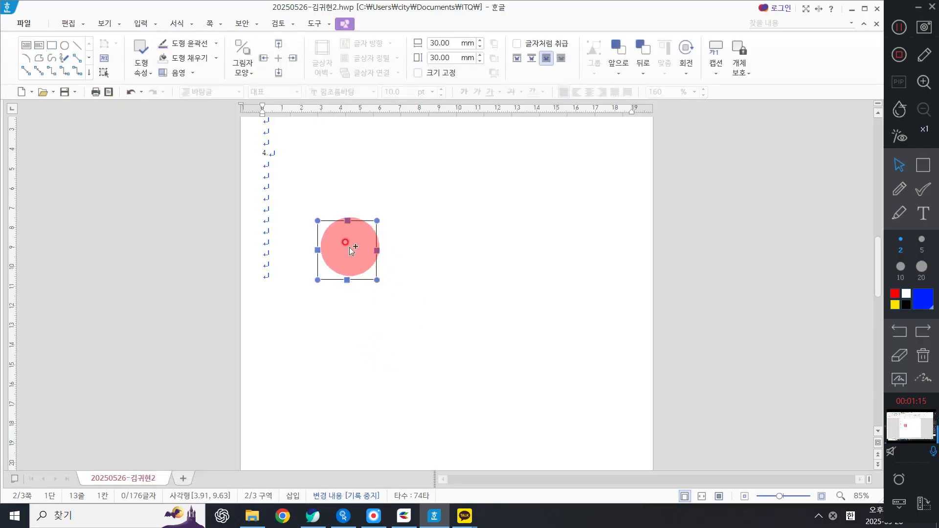
{"action": "double_click", "coordinate": [349, 247]}
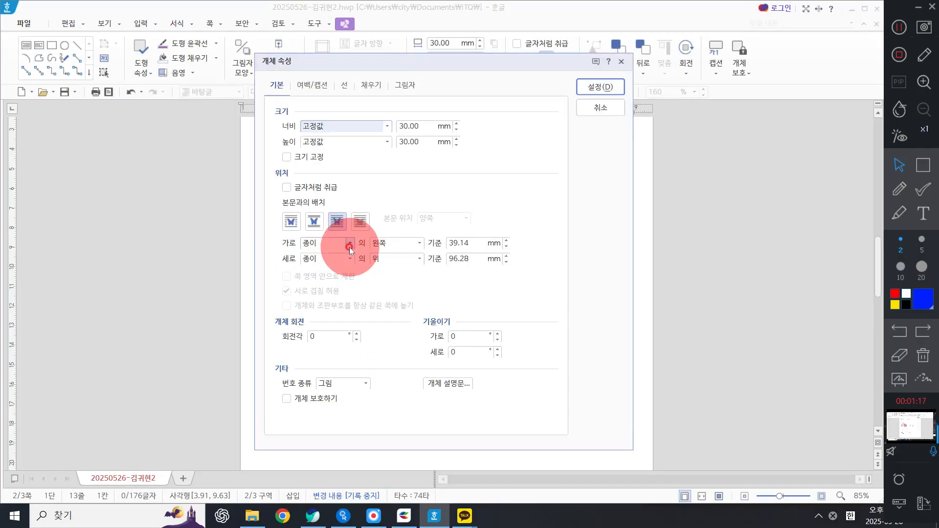
{"action": "left_click_drag", "start_coordinate": [421, 127], "coordinate": [357, 117]}
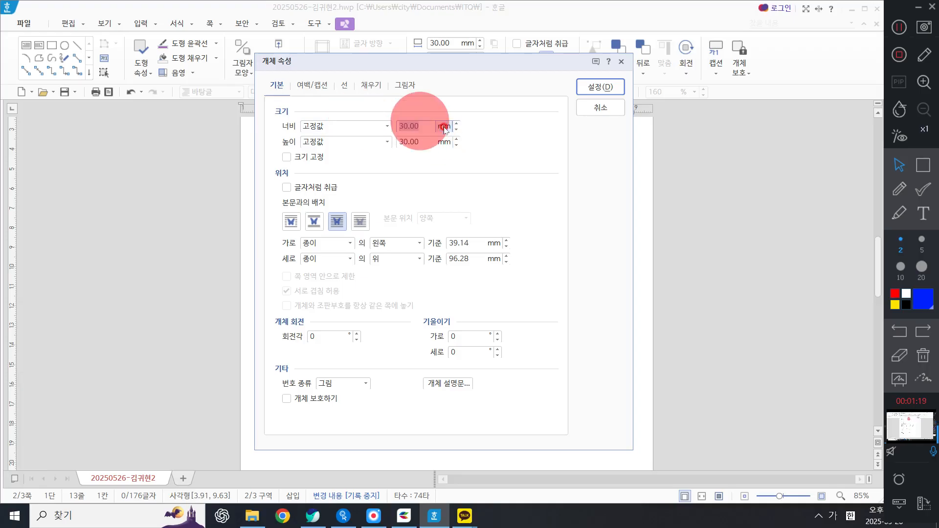
{"action": "type", "text": "60"}
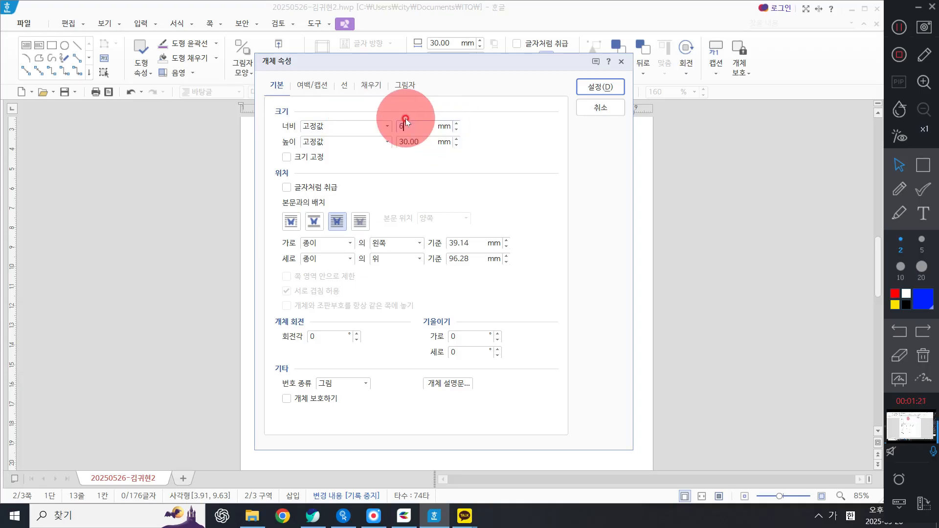
{"action": "key", "text": "Tab"}
{"action": "type", "text": "1"}
{"action": "type", "text": "4"}
{"action": "type", "text": "5"}
{"action": "key", "text": "Tab"}
{"action": "key", "text": "space"}
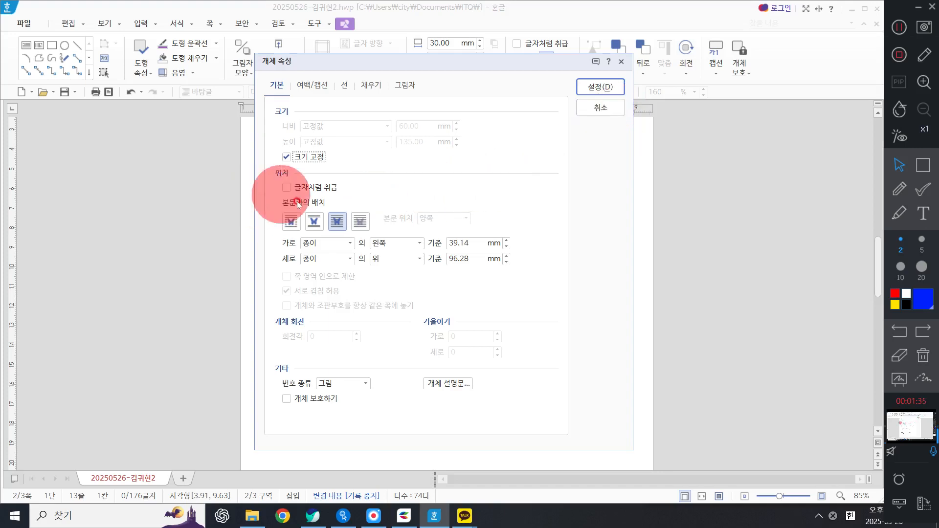
{"action": "left_click", "coordinate": [360, 222]}
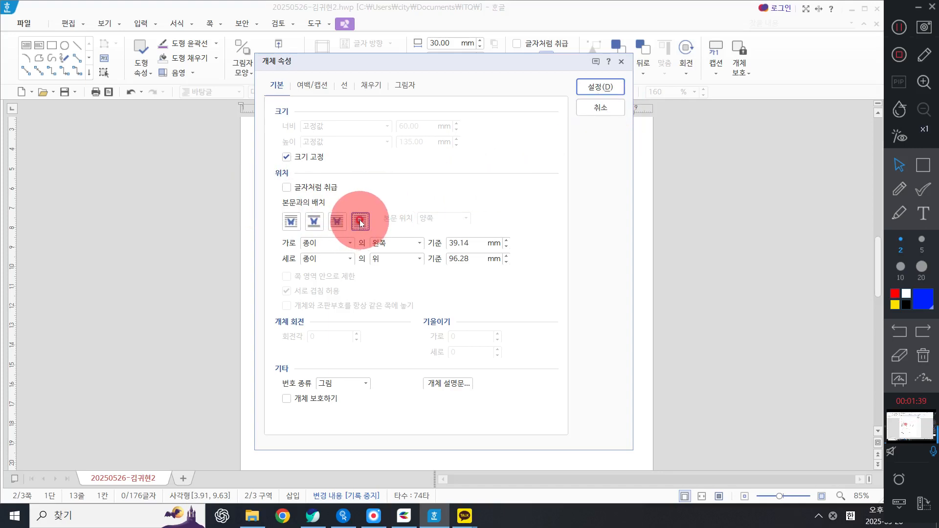
{"action": "left_click", "coordinate": [369, 86]}
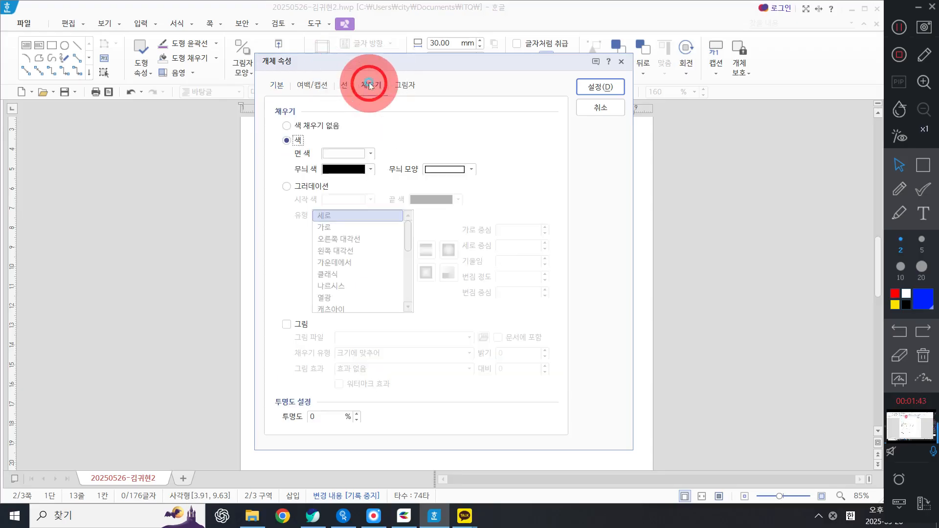
{"action": "left_click", "coordinate": [356, 154]}
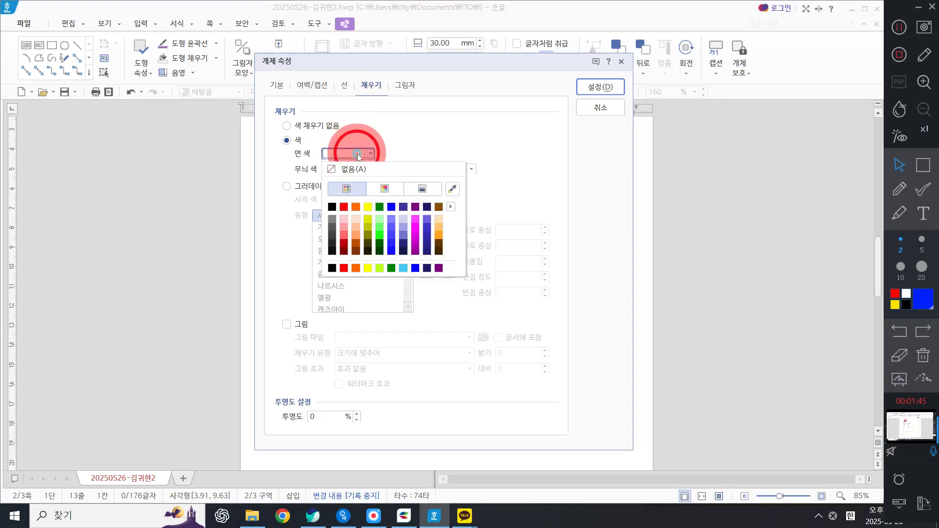
{"action": "left_click", "coordinate": [379, 219]}
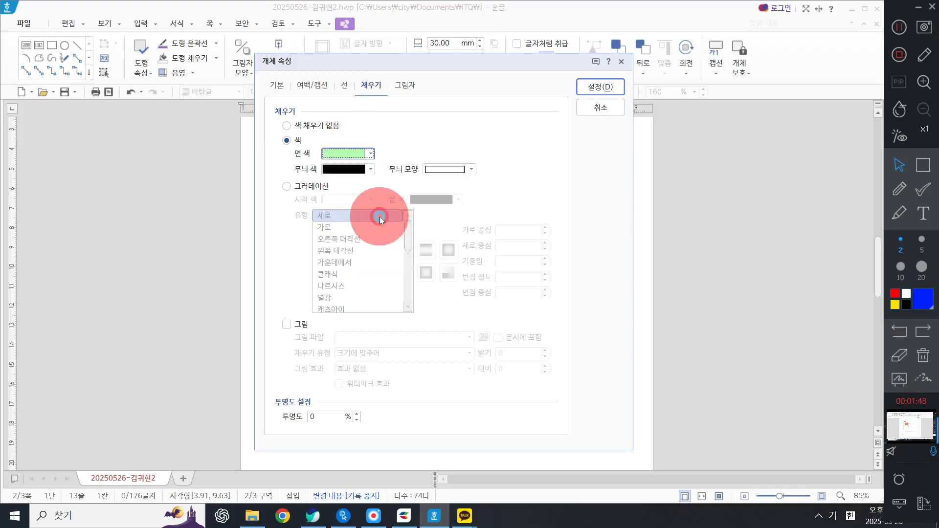
{"action": "left_click", "coordinate": [341, 86]}
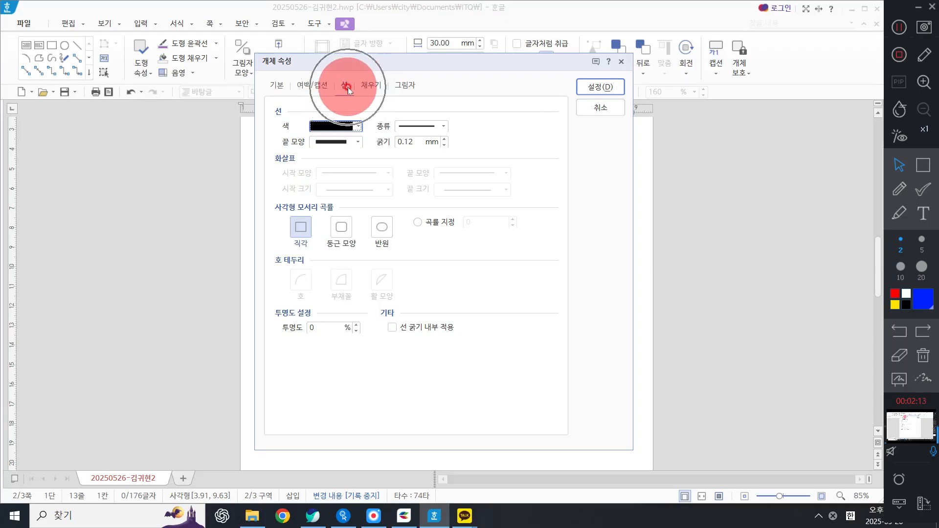
{"action": "left_click", "coordinate": [341, 226]}
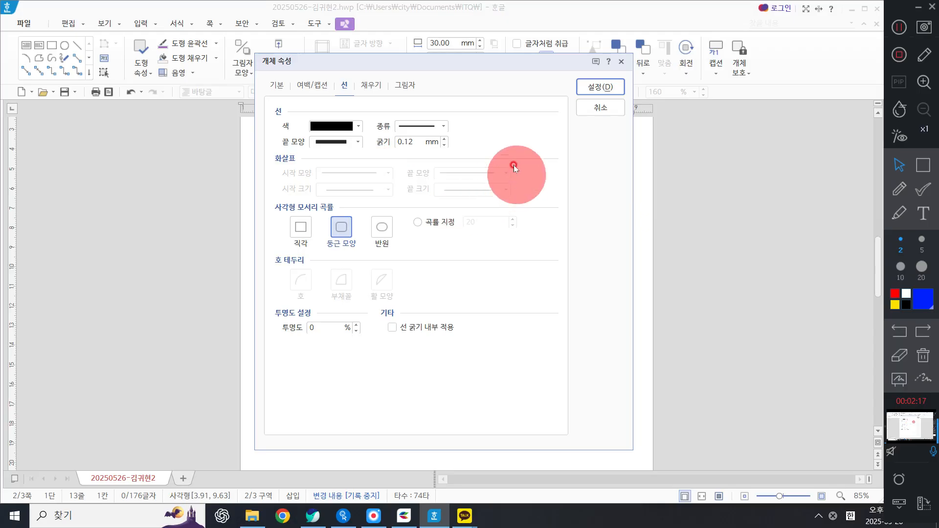
{"action": "left_click", "coordinate": [597, 101]}
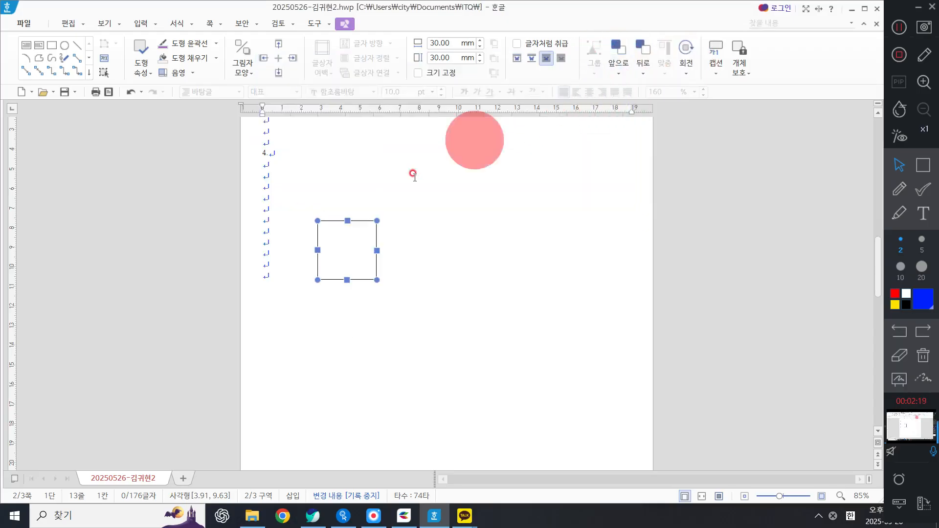
Step: Set the rectangle's size to 60 mm wide and 135 mm high and lock its size
{"action": "double_click", "coordinate": [336, 262]}
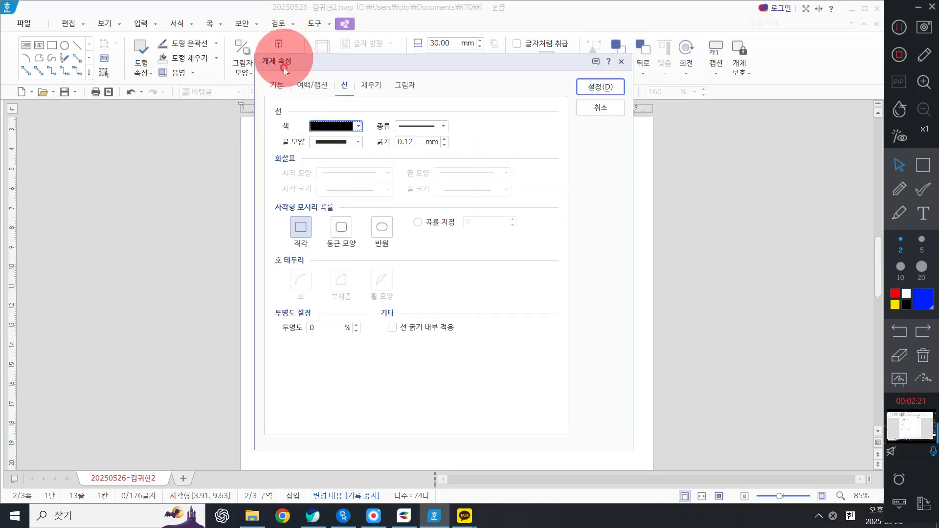
{"action": "left_click", "coordinate": [274, 84]}
{"action": "double_click", "coordinate": [418, 125]}
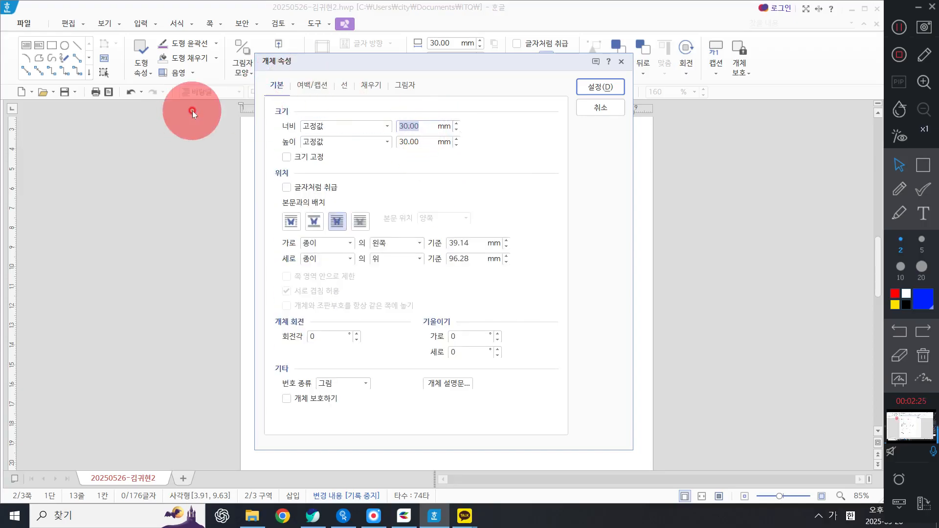
{"action": "type", "text": "60"}
{"action": "key", "text": "Tab"}
{"action": "key", "text": "Tab"}
{"action": "type", "text": "135"}
{"action": "key", "text": "Tab"}
{"action": "key", "text": "space"}
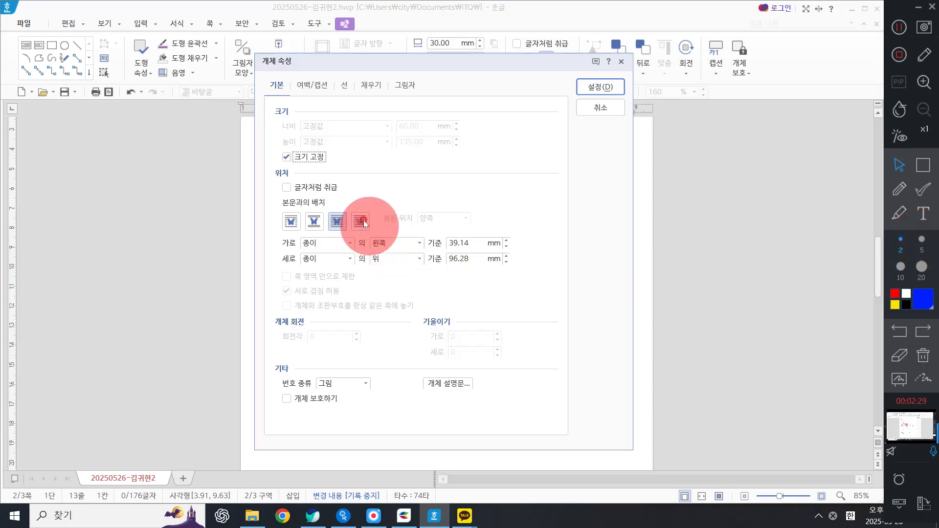
Step: Fill the rectangle with light green and give it rounded corners, then apply the properties
{"action": "left_click", "coordinate": [371, 85]}
{"action": "left_click", "coordinate": [371, 154]}
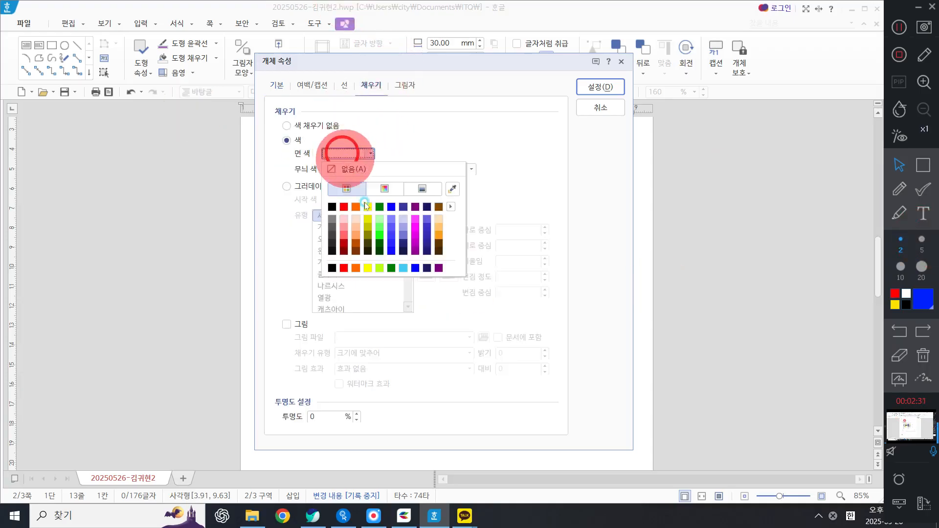
{"action": "left_click", "coordinate": [378, 216]}
{"action": "left_click", "coordinate": [332, 85]}
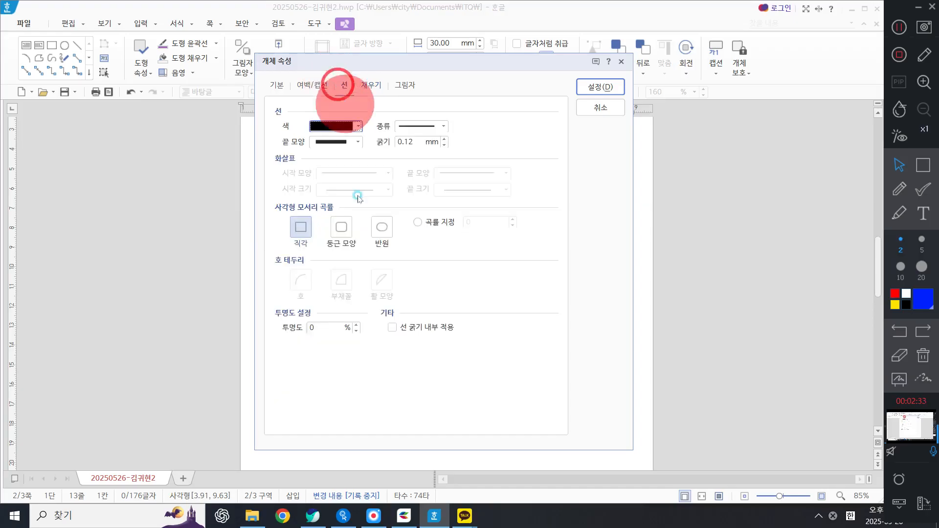
{"action": "left_click", "coordinate": [341, 227]}
{"action": "left_click", "coordinate": [599, 87]}
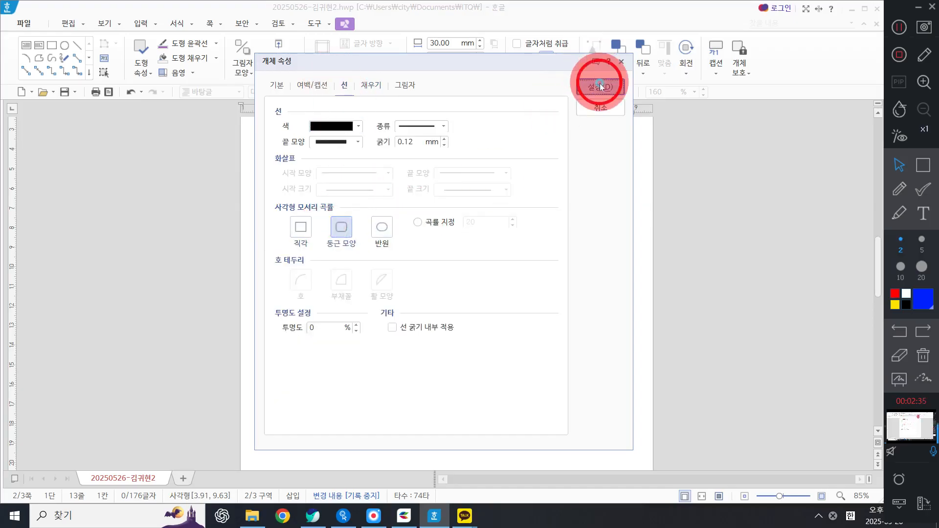
Step: Move the rounded rectangle up the page
{"action": "left_click_drag", "start_coordinate": [348, 260], "coordinate": [392, 237]}
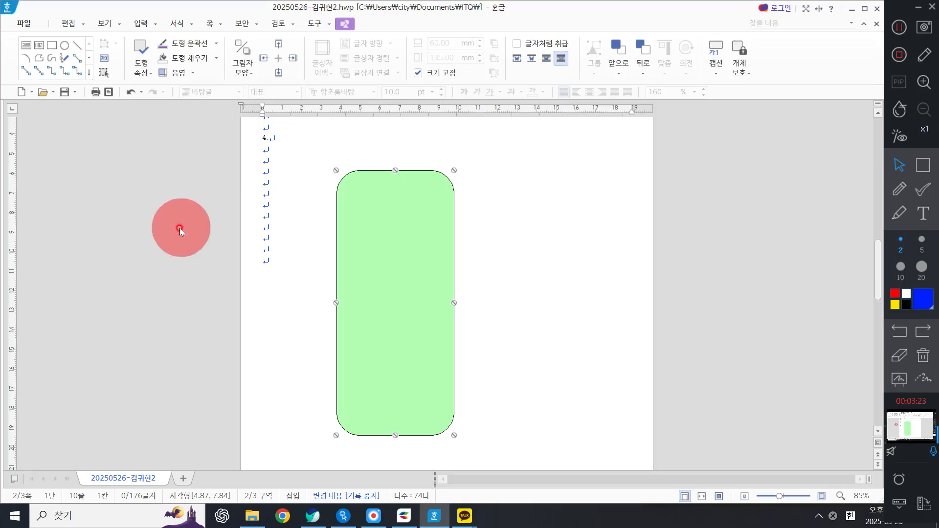
Step: Check the title box specifications in the problem sheet PDF, then return to the document
{"action": "left_click", "coordinate": [329, 520]}
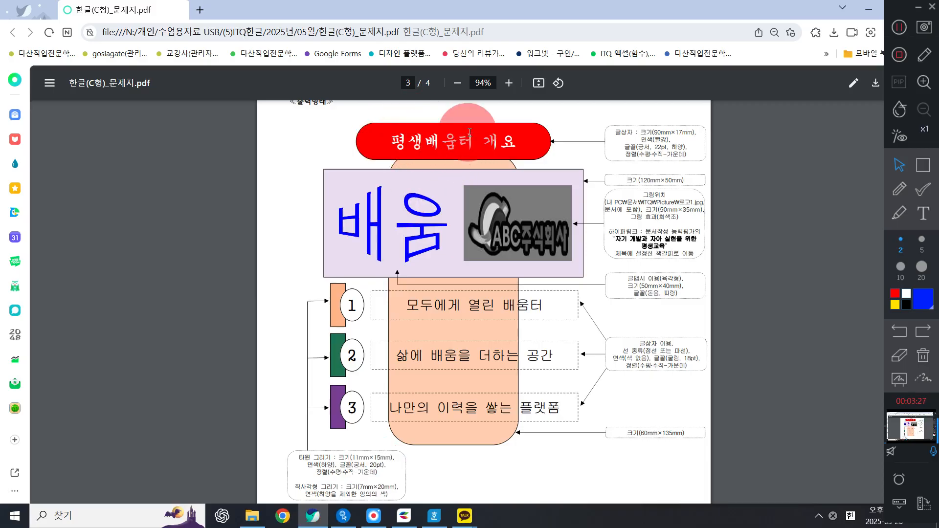
{"action": "key", "text": "ctrl"}
{"action": "key", "text": "ctrl"}
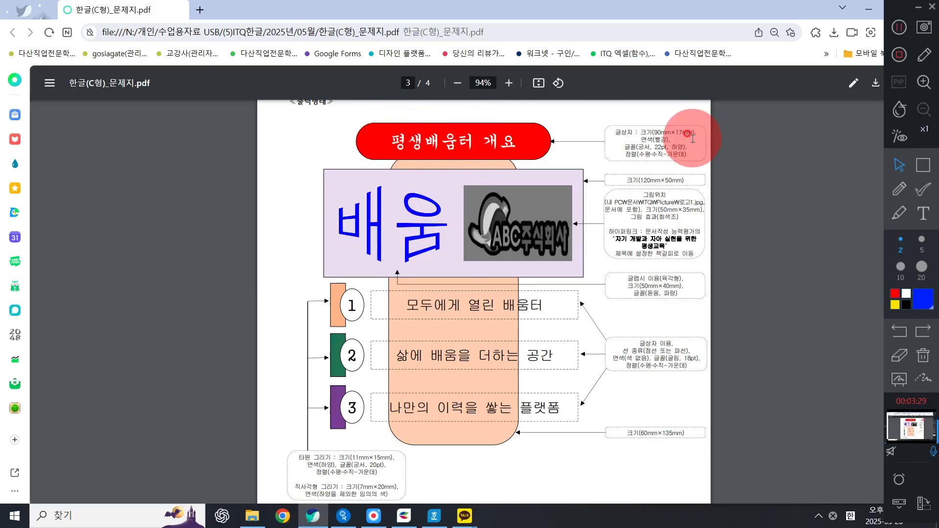
{"action": "left_click", "coordinate": [869, 10]}
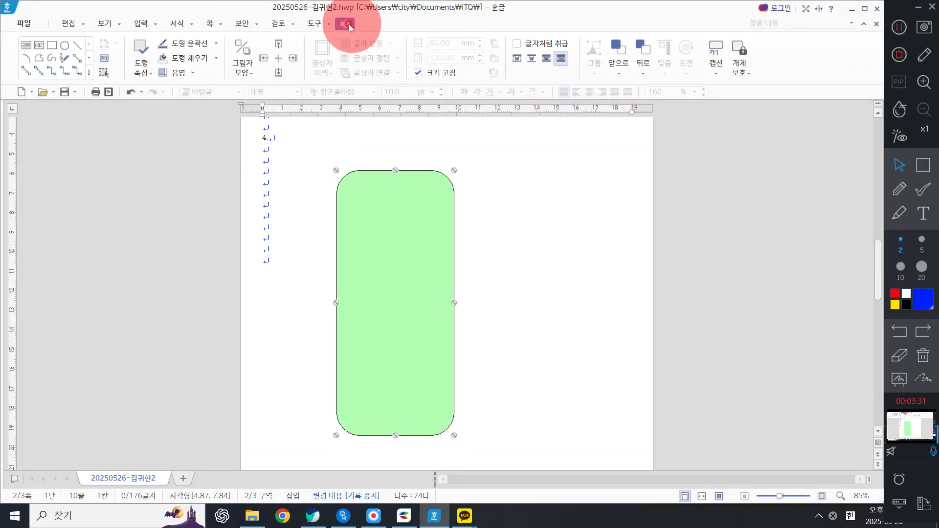
Step: Draw another rectangle and set its size to 90 mm by 17 mm with size locked
{"action": "left_click", "coordinate": [51, 48]}
{"action": "left_click", "coordinate": [321, 163]}
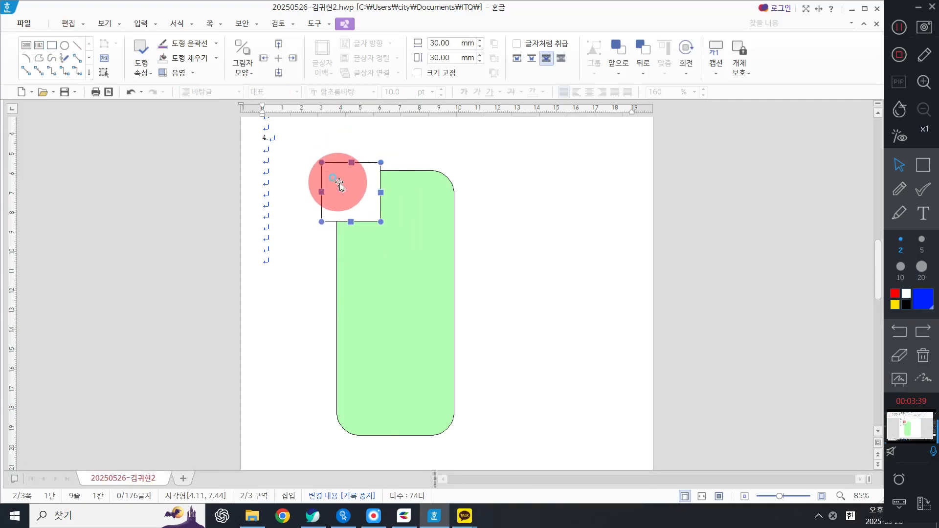
{"action": "double_click", "coordinate": [334, 184]}
{"action": "left_click", "coordinate": [277, 87]}
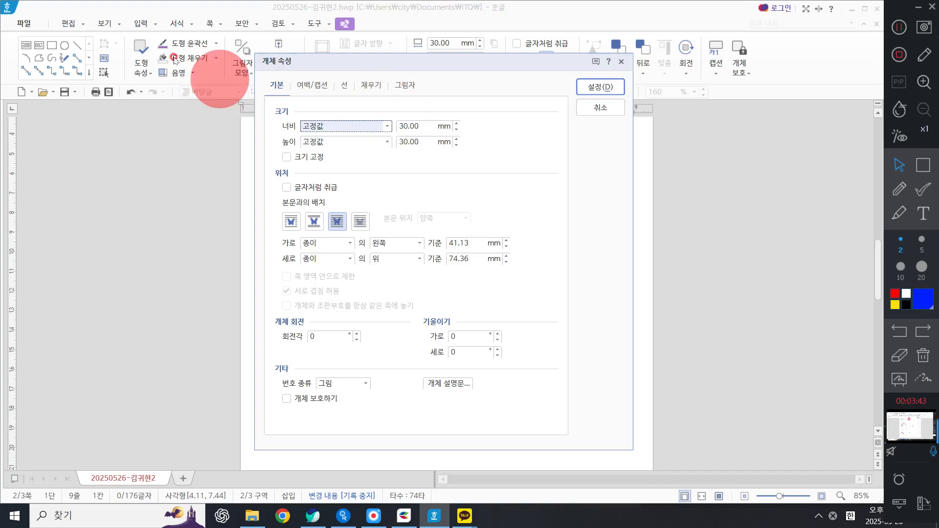
{"action": "key", "text": "ctrl"}
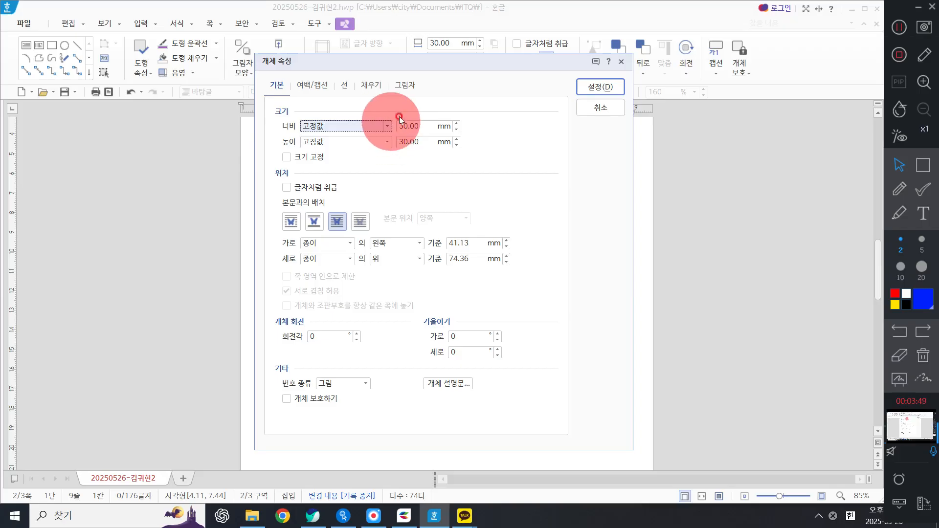
{"action": "left_click_drag", "start_coordinate": [424, 123], "coordinate": [257, 100]}
{"action": "type", "text": "90"}
{"action": "key", "text": "Tab"}
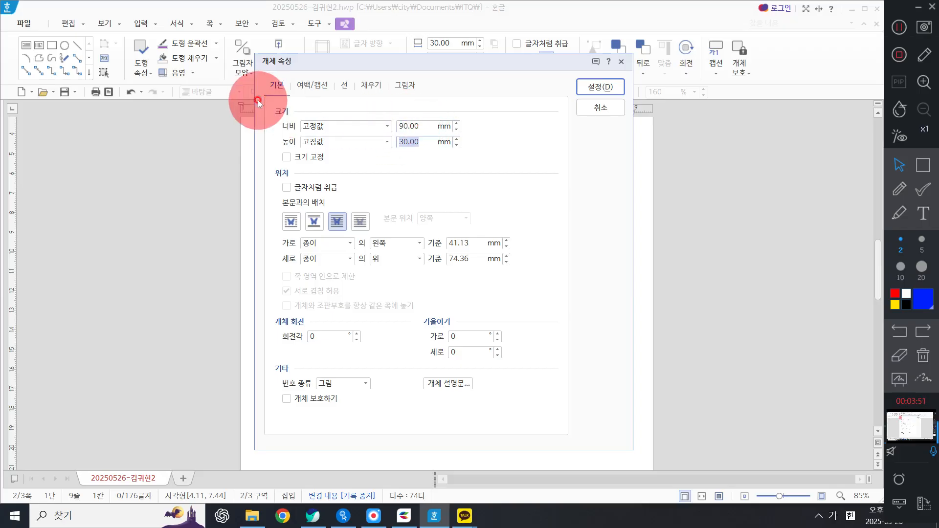
{"action": "type", "text": "17"}
{"action": "key", "text": "Tab"}
{"action": "key", "text": "space"}
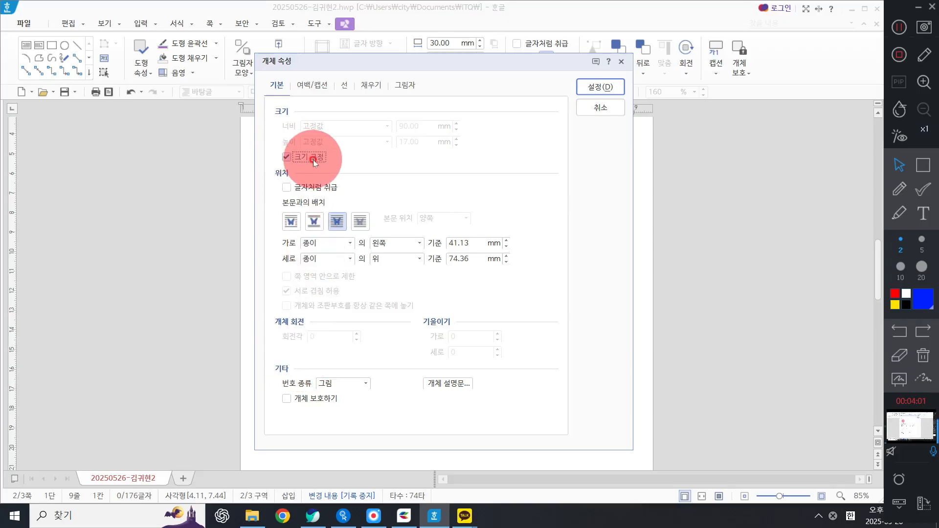
Step: Fill the new rectangle with red, checking the fill colour in the problem sheet
{"action": "left_click", "coordinate": [371, 85]}
{"action": "left_click", "coordinate": [352, 152]}
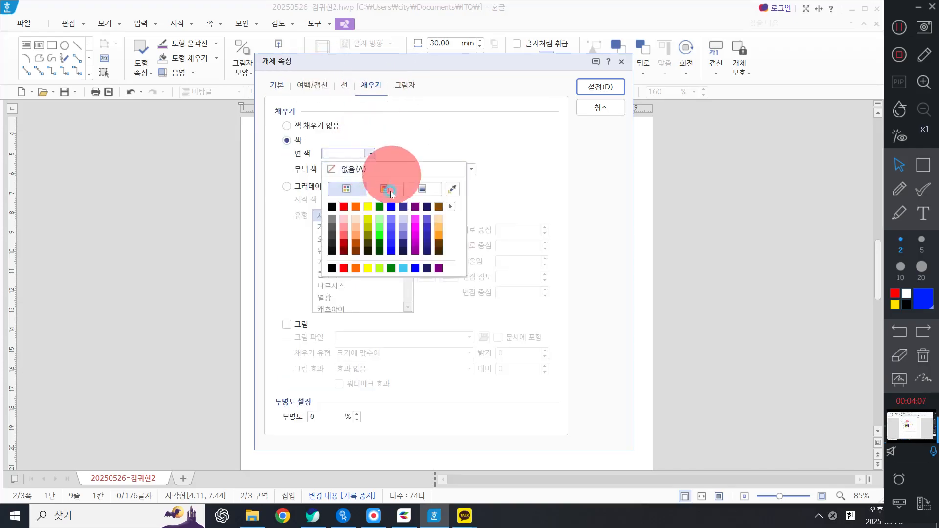
{"action": "left_click", "coordinate": [344, 207]}
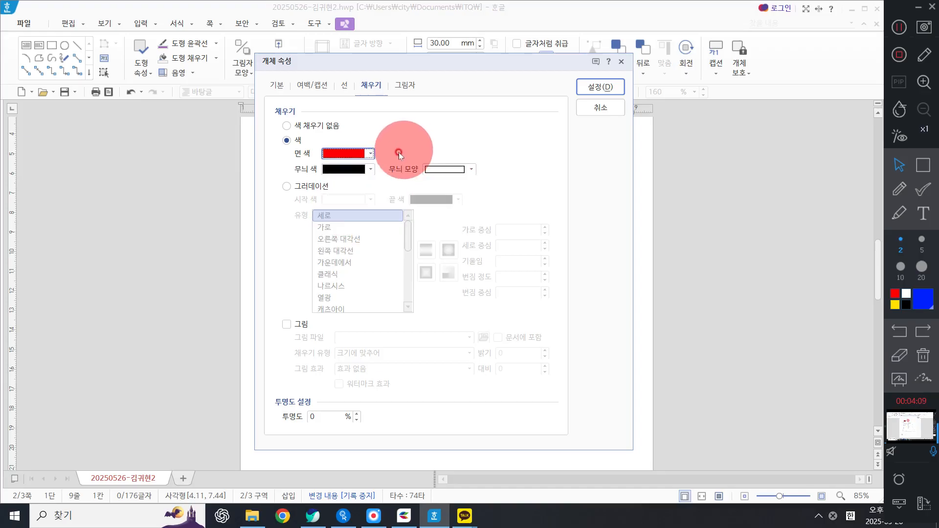
{"action": "left_click", "coordinate": [345, 154]}
{"action": "left_click", "coordinate": [345, 154]}
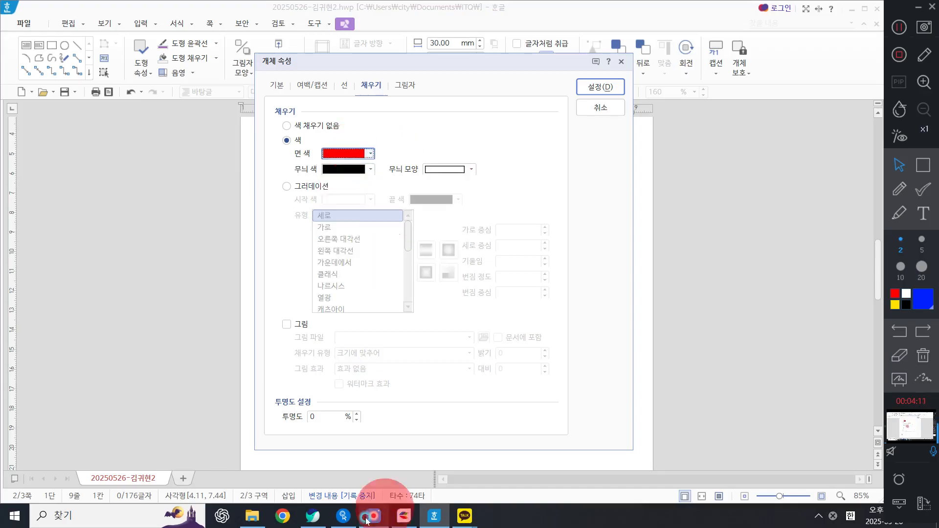
{"action": "left_click", "coordinate": [313, 516]}
{"action": "double_click", "coordinate": [657, 133]}
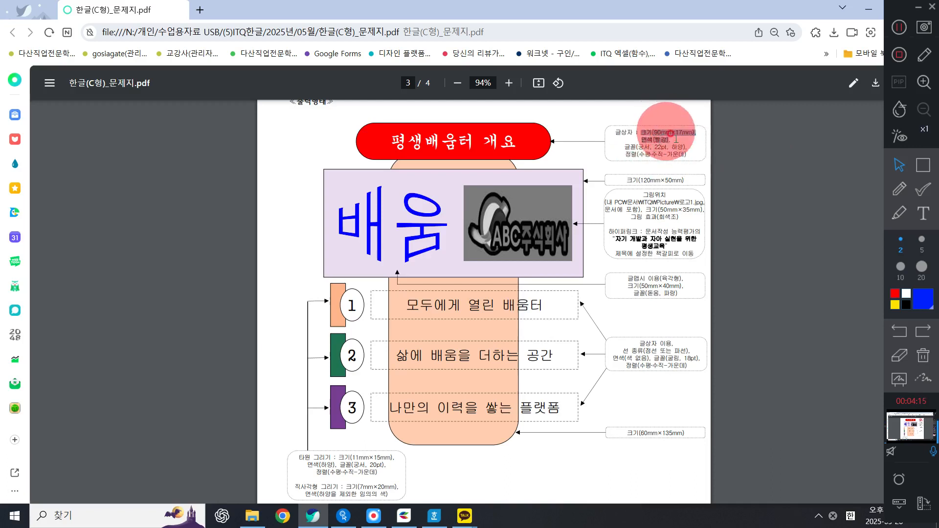
{"action": "left_click", "coordinate": [868, 9]}
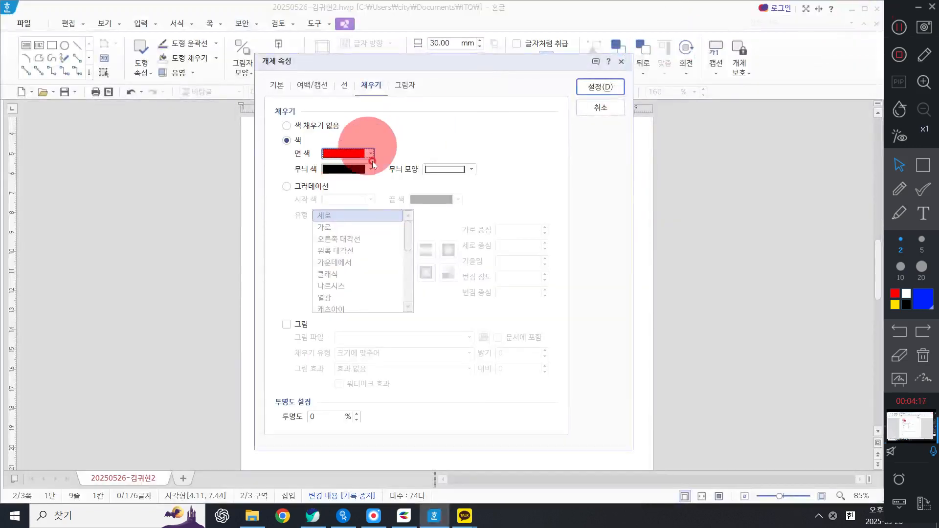
{"action": "left_click", "coordinate": [354, 153]}
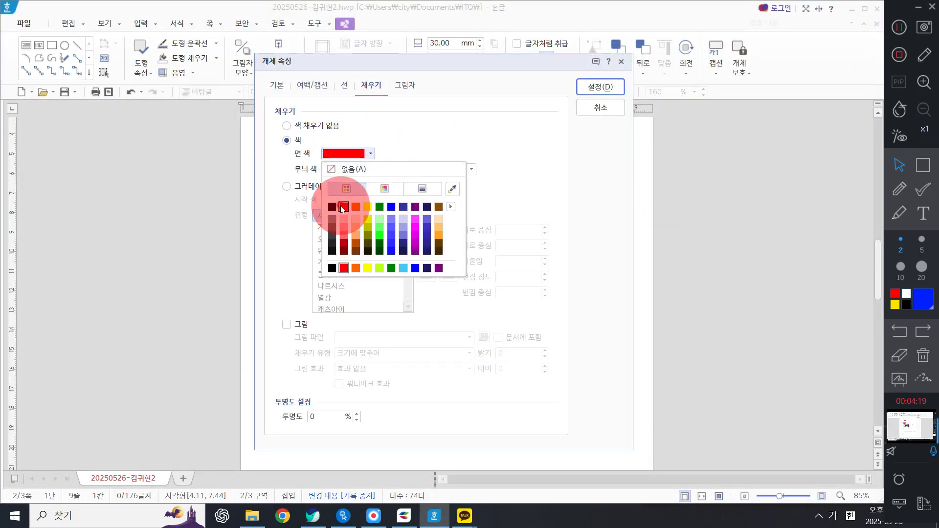
{"action": "left_click", "coordinate": [344, 207]}
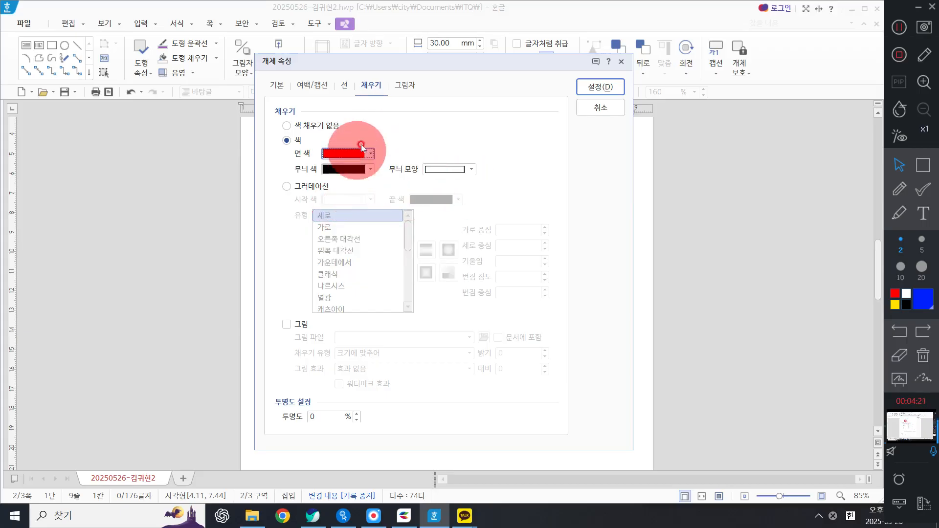
Step: Give the red rectangle semicircular rounded ends, apply the properties, and move it slightly up
{"action": "left_click", "coordinate": [344, 85]}
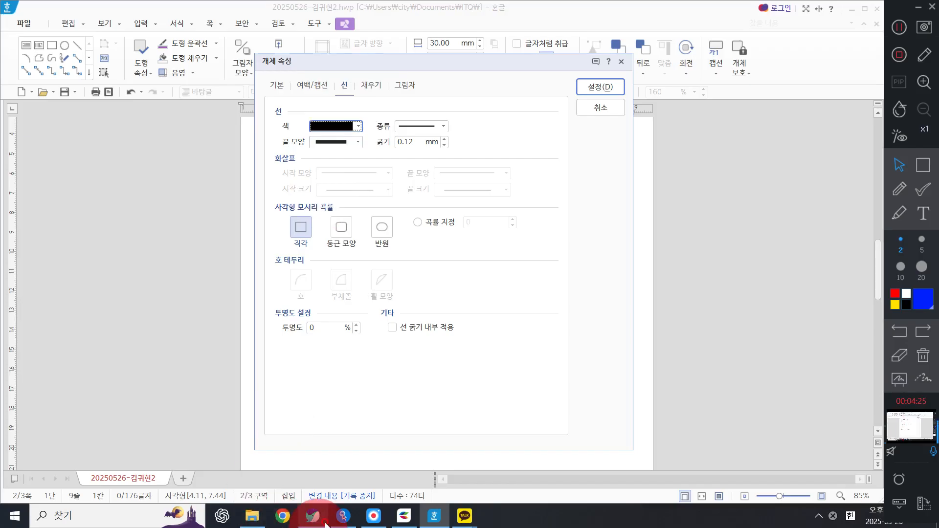
{"action": "left_click", "coordinate": [313, 516]}
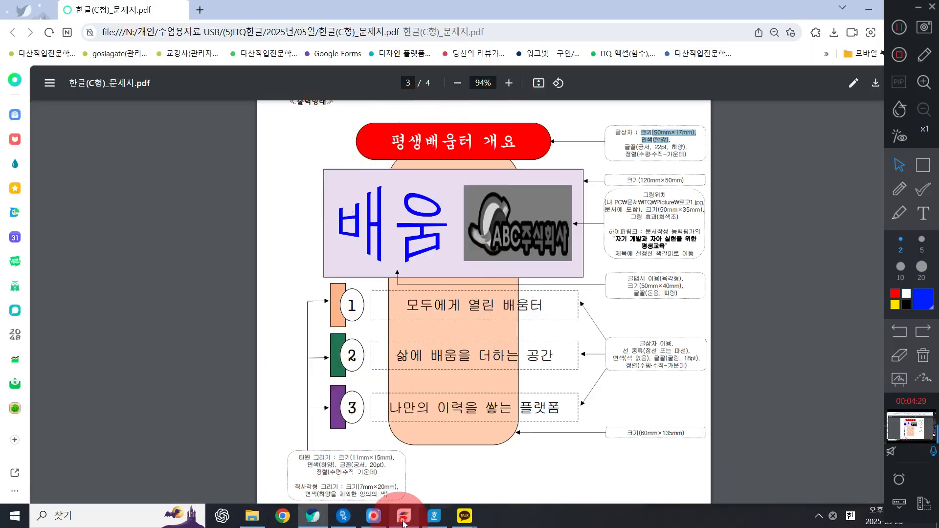
{"action": "left_click", "coordinate": [435, 516]}
{"action": "left_click", "coordinate": [384, 227]}
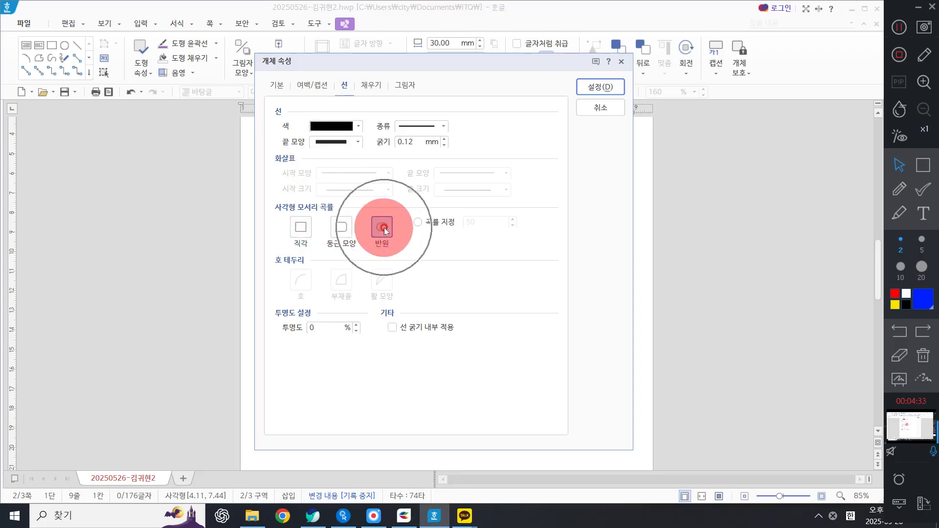
{"action": "left_click", "coordinate": [601, 87]}
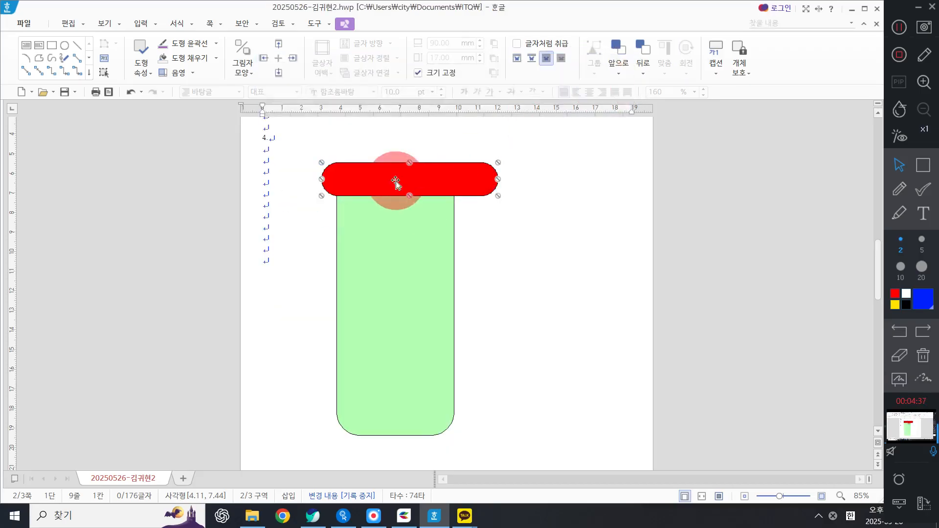
{"action": "mouse_move", "coordinate": [421, 170]}
{"action": "left_mouse_down"}
{"action": "mouse_move", "coordinate": [410, 154]}
{"action": "mouse_move", "coordinate": [418, 161]}
{"action": "left_mouse_up"}
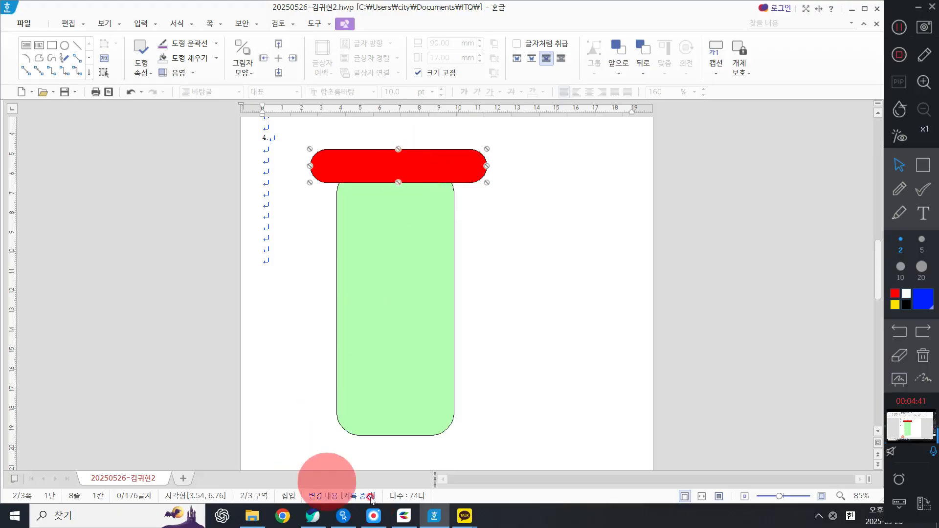
Step: Insert the text 평생배움터 개요 inside the red rounded shape
{"action": "left_click", "coordinate": [313, 516]}
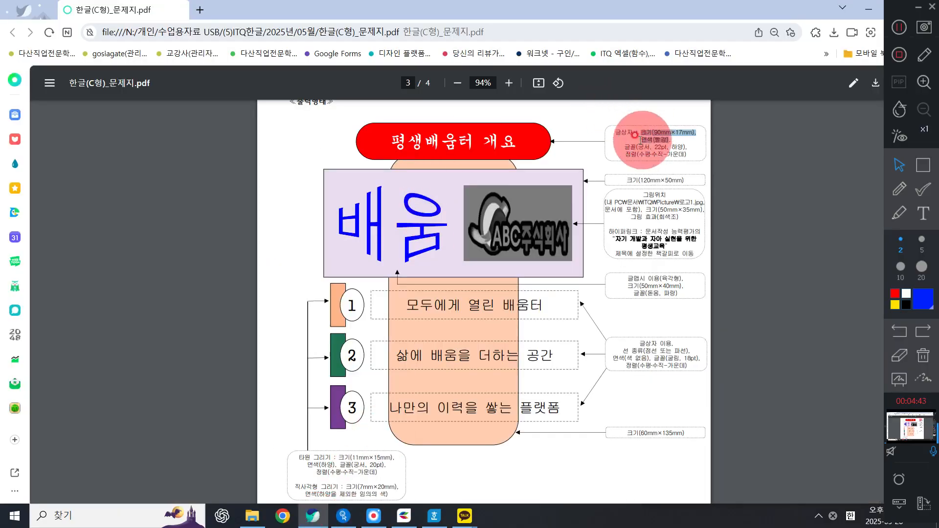
{"action": "left_click", "coordinate": [635, 150]}
{"action": "left_click_drag", "start_coordinate": [615, 131], "coordinate": [631, 130]}
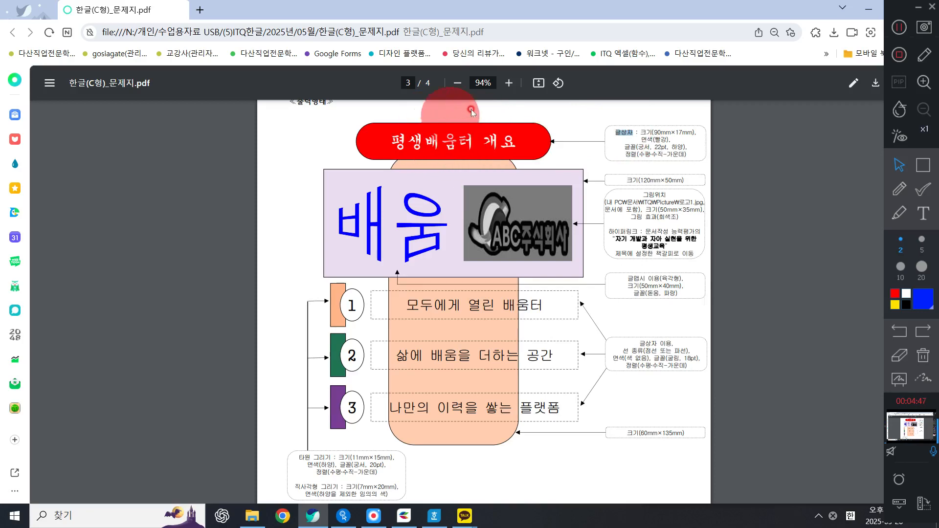
{"action": "left_click", "coordinate": [868, 10]}
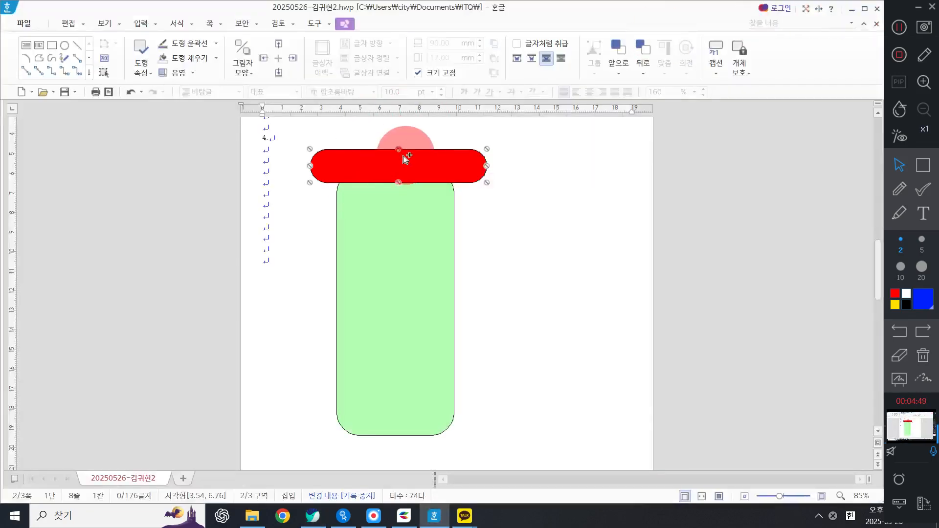
{"action": "right_click", "coordinate": [400, 166]}
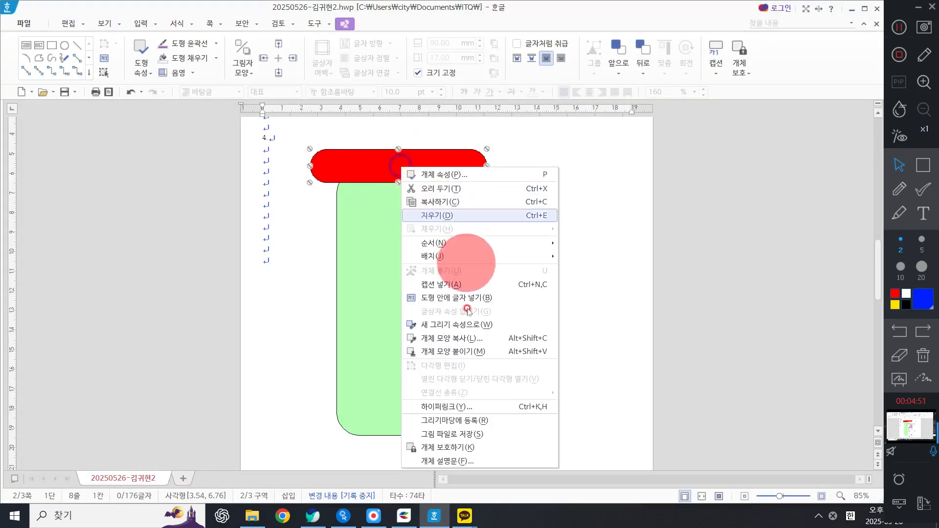
{"action": "left_click", "coordinate": [457, 299]}
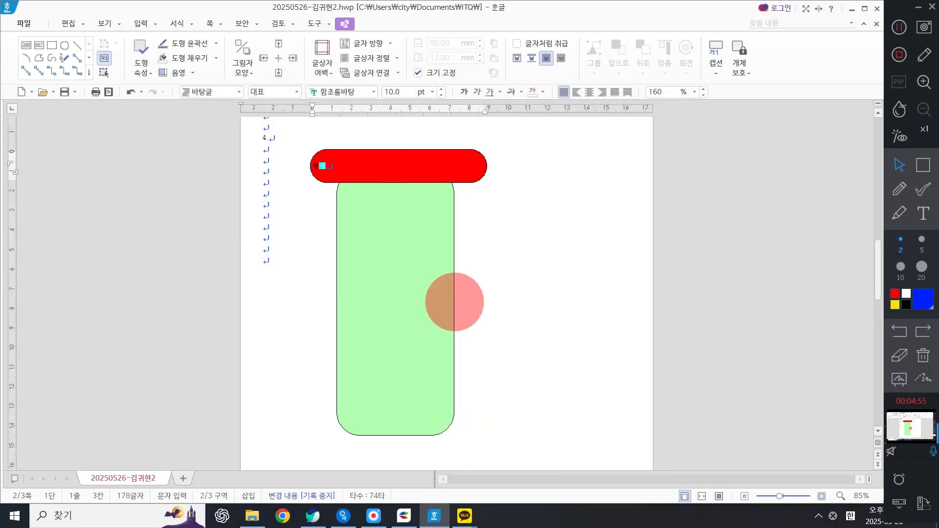
{"action": "type", "text": "평생배움터 개"}
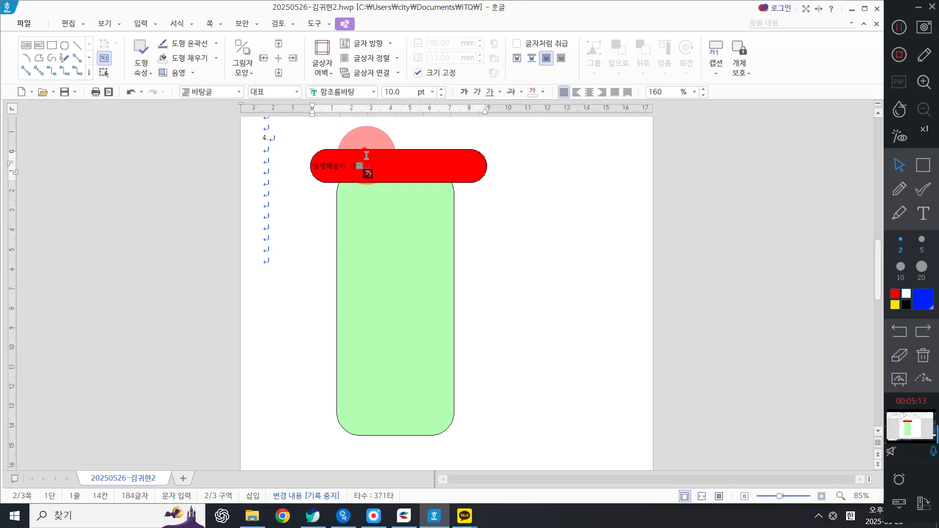
Step: Select the title text and set its font to 궁서 at 22 pt
{"action": "left_click_drag", "start_coordinate": [366, 155], "coordinate": [198, 206]}
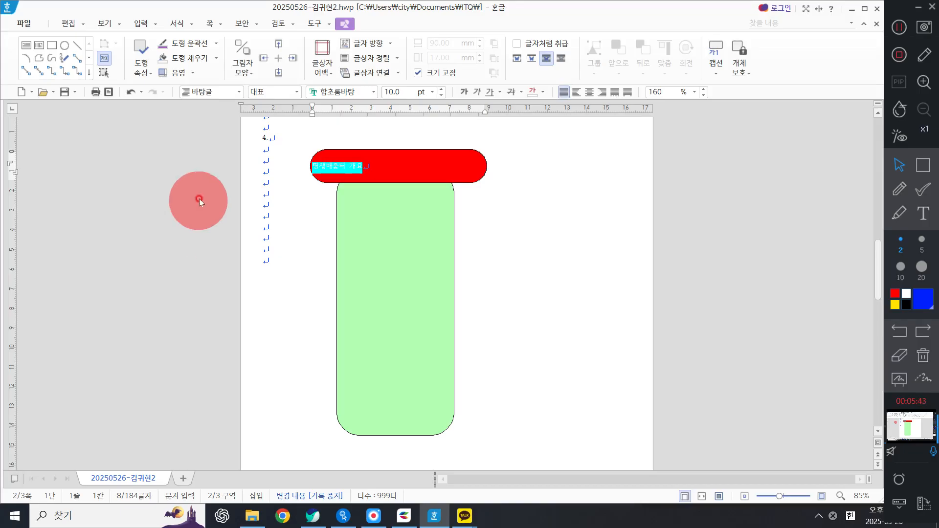
{"action": "left_click", "coordinate": [313, 516]}
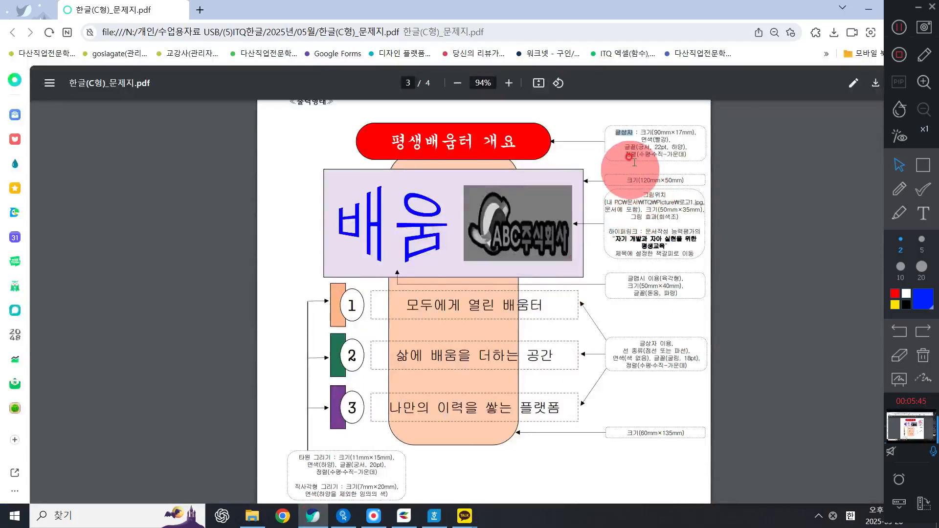
{"action": "mouse_move", "coordinate": [625, 147]}
{"action": "left_mouse_down"}
{"action": "mouse_move", "coordinate": [677, 145]}
{"action": "mouse_move", "coordinate": [726, 159]}
{"action": "left_mouse_up"}
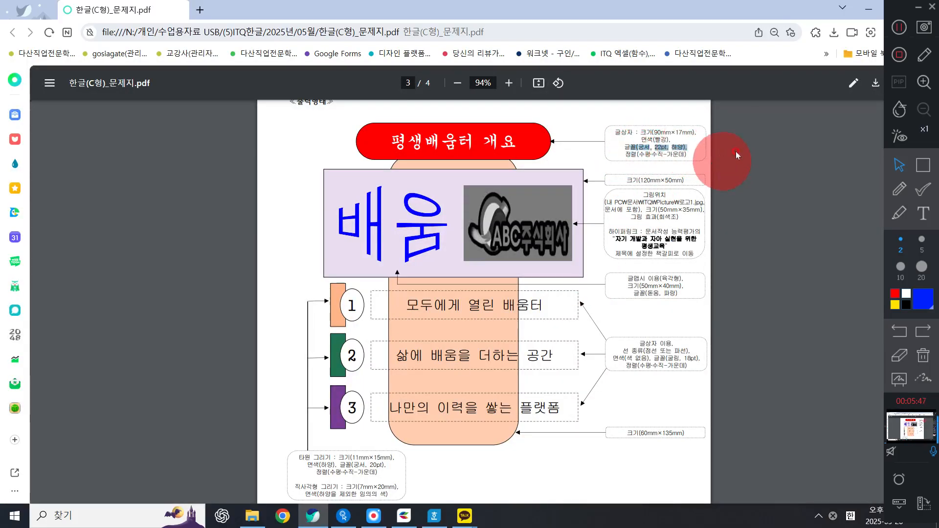
{"action": "left_click", "coordinate": [868, 9]}
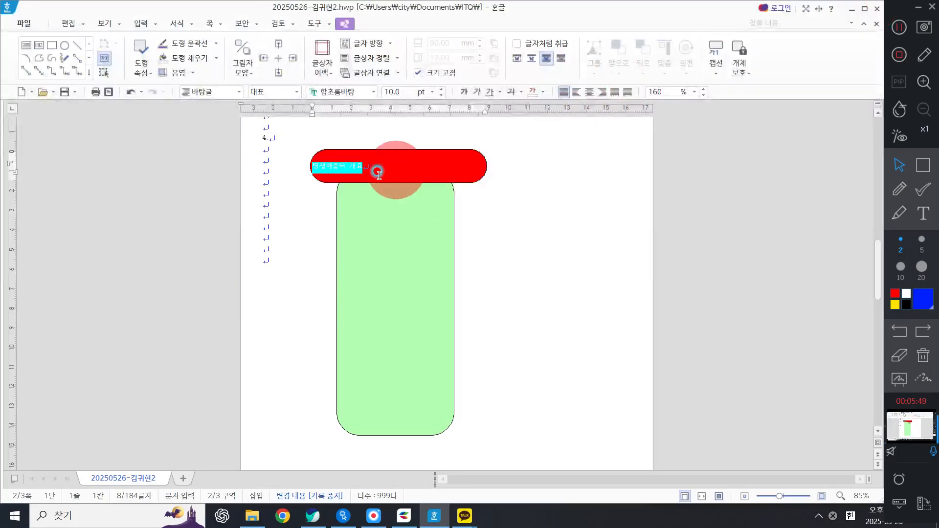
{"action": "left_click", "coordinate": [357, 92]}
{"action": "type", "text": "구ㅇ서"}
{"action": "key", "text": "Return"}
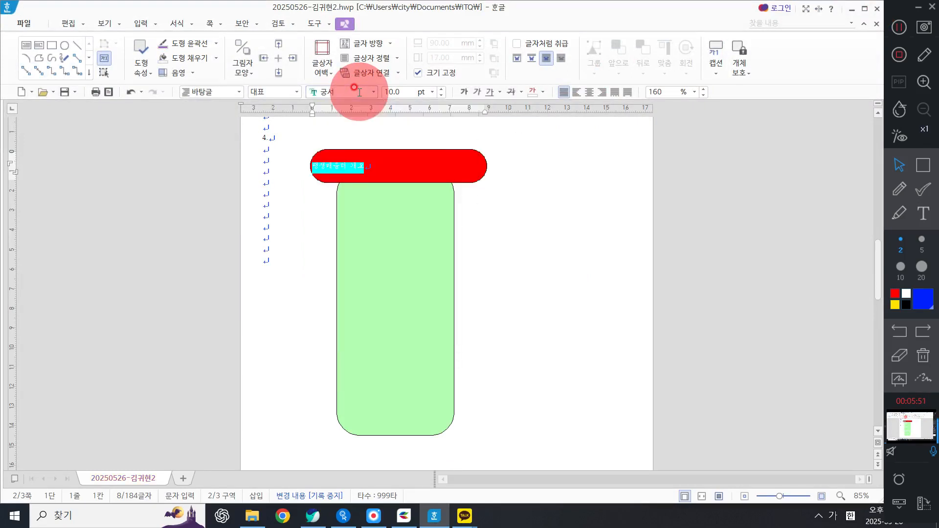
{"action": "left_click", "coordinate": [391, 91]}
{"action": "type", "text": "22"}
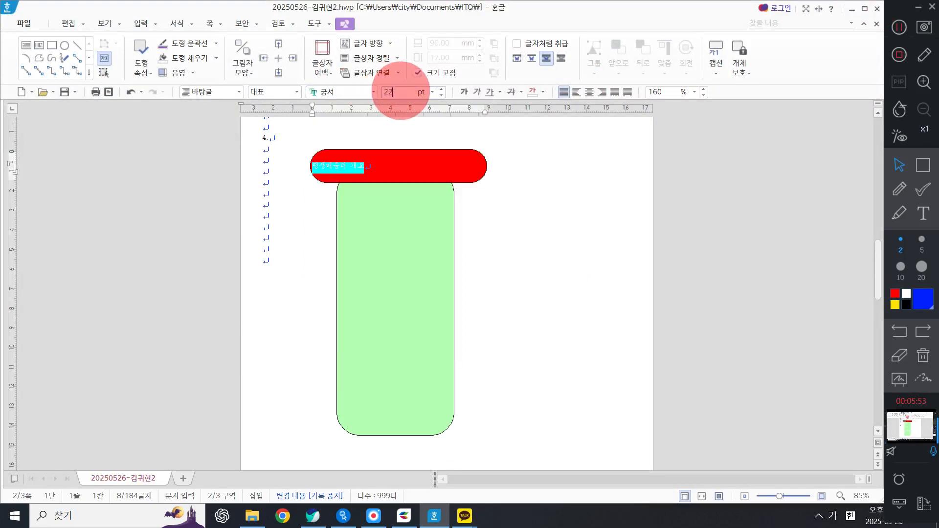
{"action": "key", "text": "Return"}
Step: Set the title text colour to white and centre-align it
{"action": "left_click", "coordinate": [544, 92]}
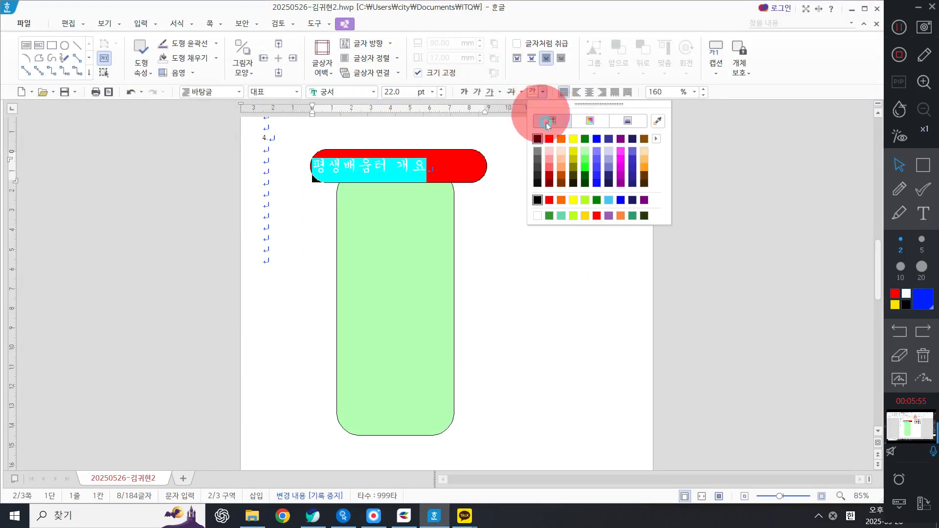
{"action": "left_click", "coordinate": [537, 200]}
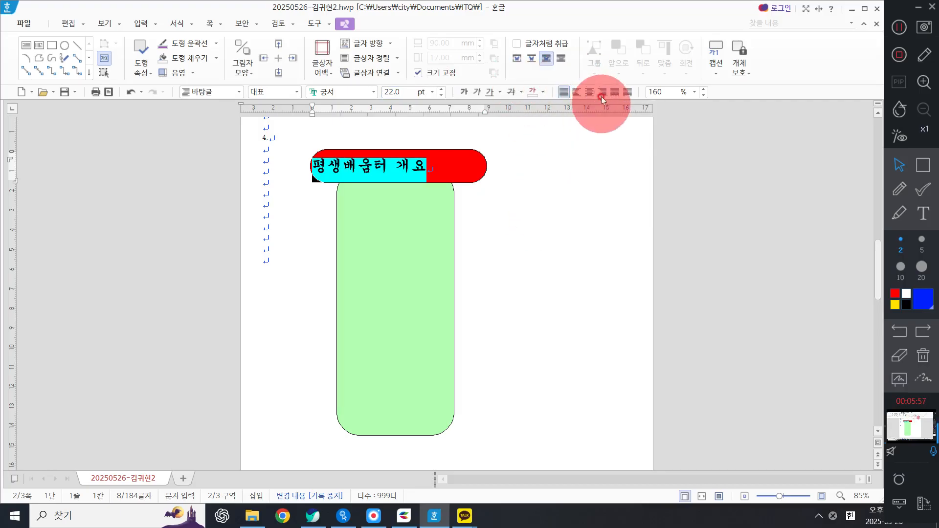
{"action": "left_click", "coordinate": [541, 91]}
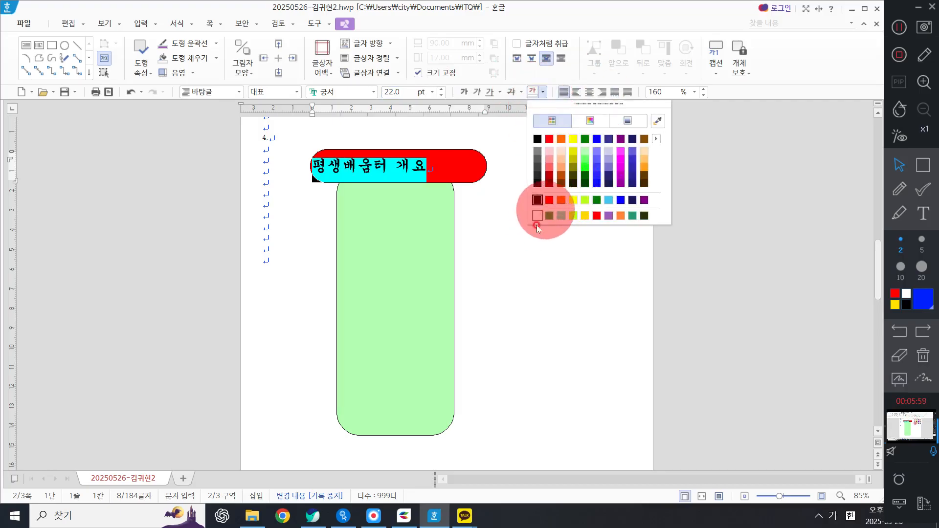
{"action": "left_click", "coordinate": [656, 139]}
{"action": "left_click", "coordinate": [753, 135]}
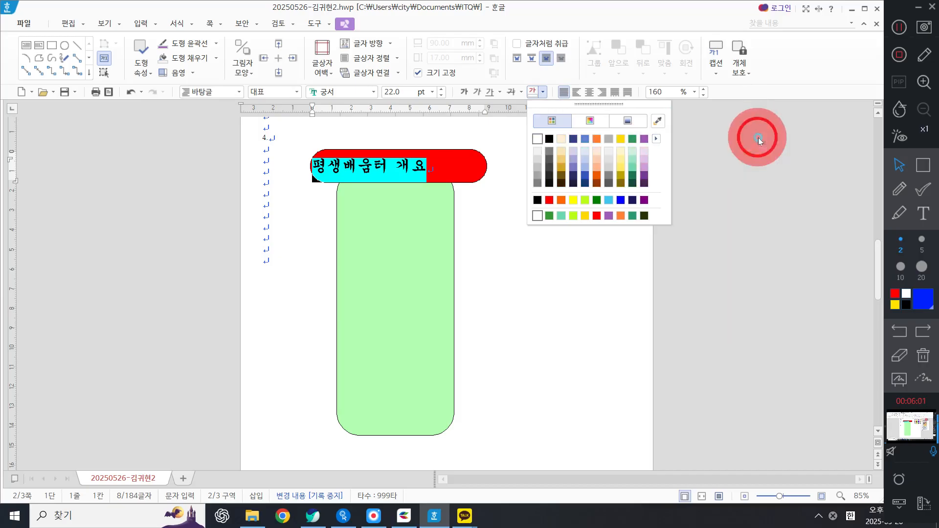
{"action": "left_click", "coordinate": [534, 141]}
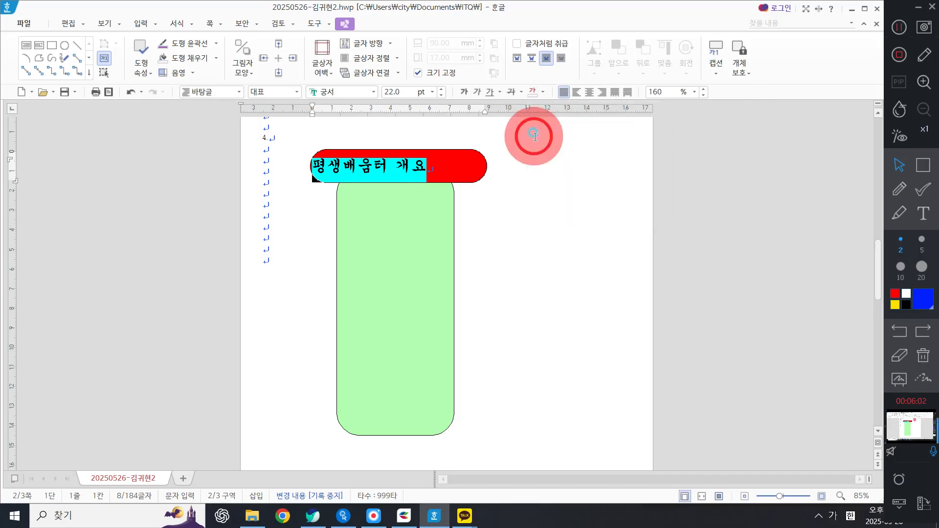
{"action": "left_click", "coordinate": [589, 92]}
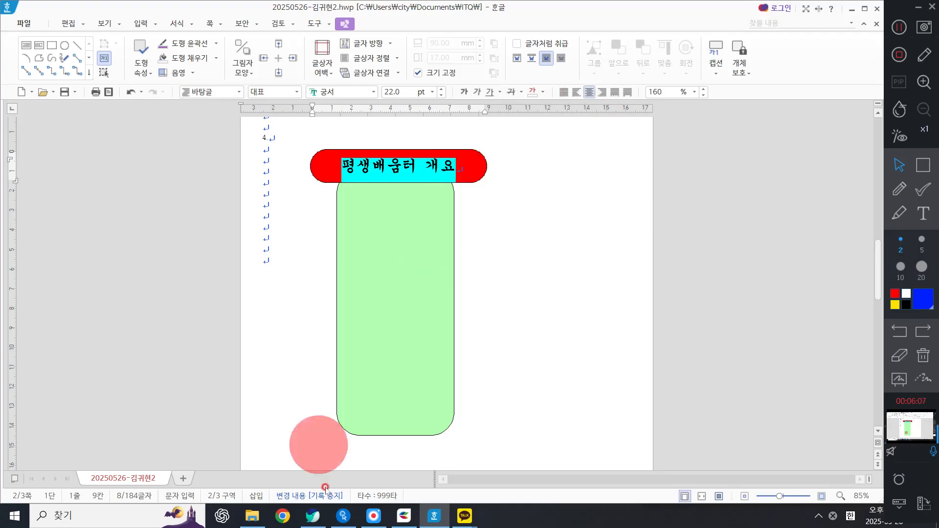
Step: Nudge the red title shape slightly to the left
{"action": "left_click", "coordinate": [313, 516]}
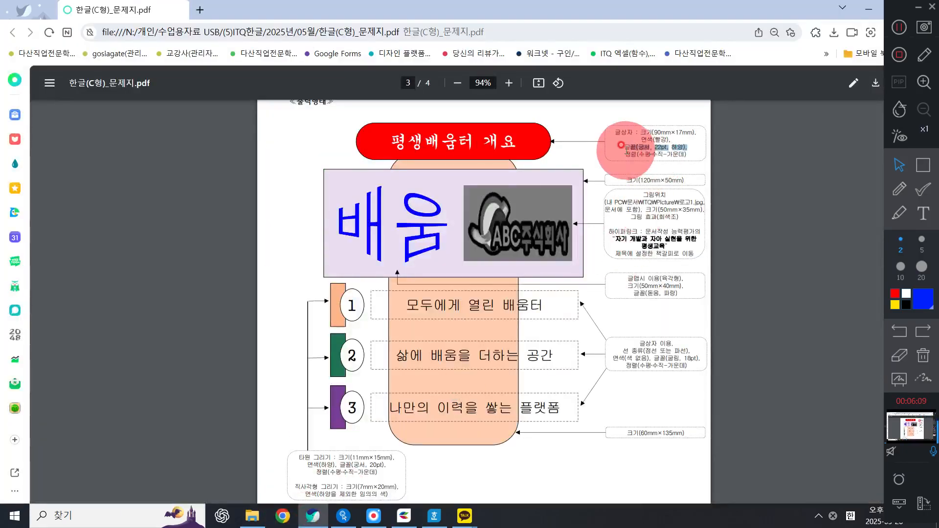
{"action": "left_click_drag", "start_coordinate": [642, 154], "coordinate": [694, 153]}
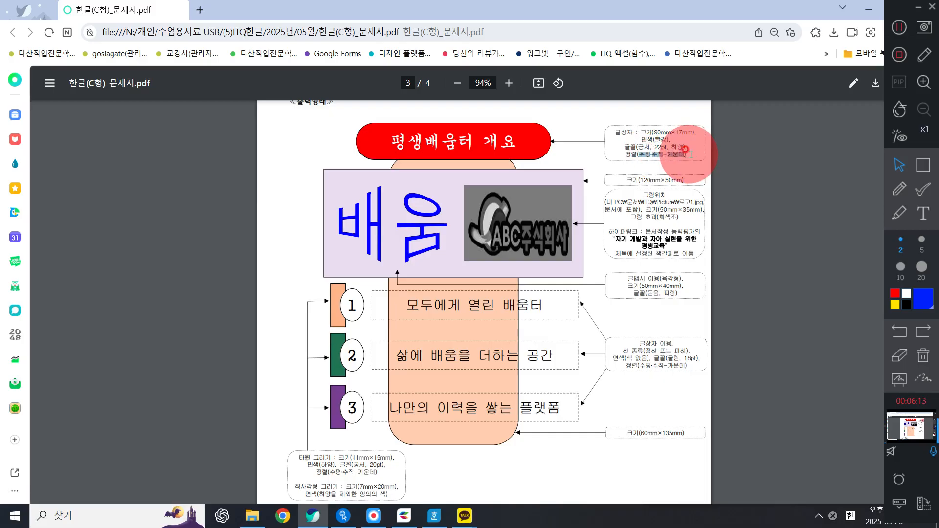
{"action": "left_click", "coordinate": [869, 9]}
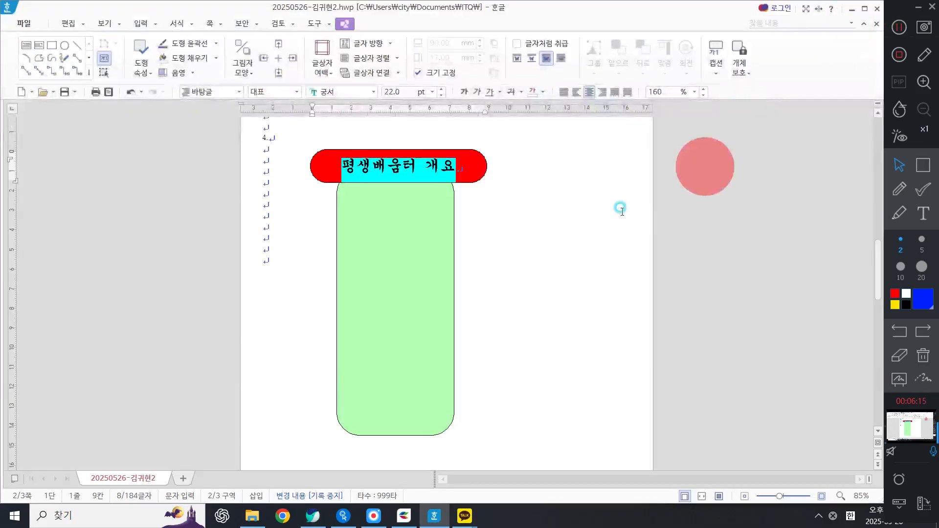
{"action": "left_click", "coordinate": [618, 211]}
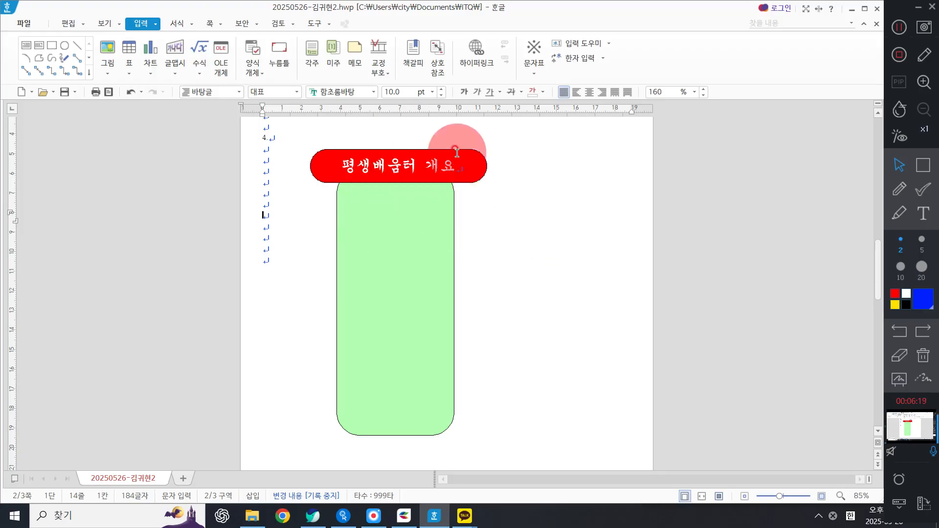
{"action": "left_click_drag", "start_coordinate": [457, 153], "coordinate": [454, 153]}
{"action": "left_click", "coordinate": [549, 169]}
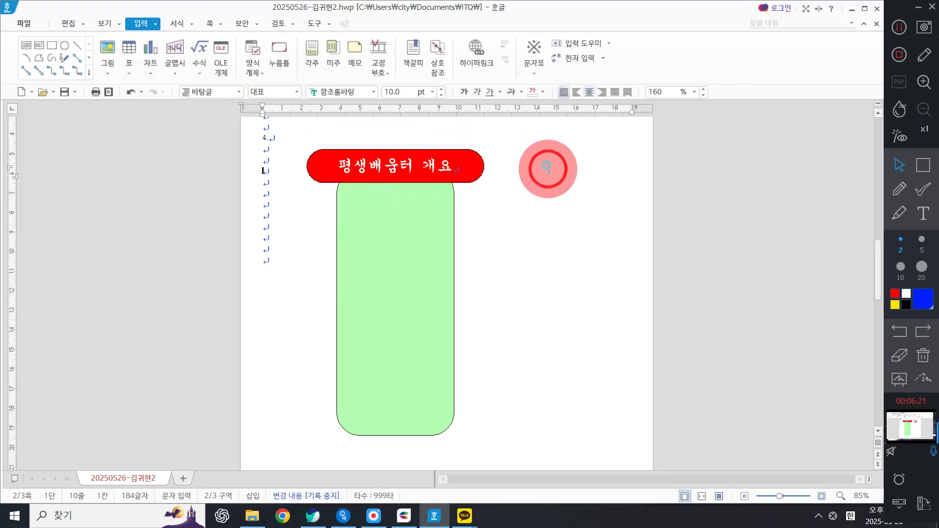
Step: Create the 배움 word art with a hexagon-style shape and the 돋움 font, checking the problem sheet for its specs
{"action": "left_click", "coordinate": [899, 27]}
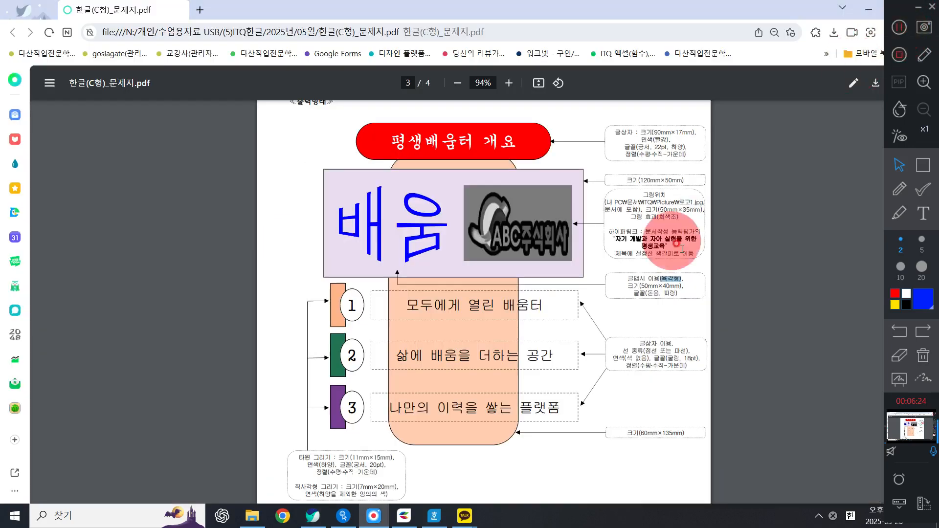
{"action": "left_click", "coordinate": [869, 9]}
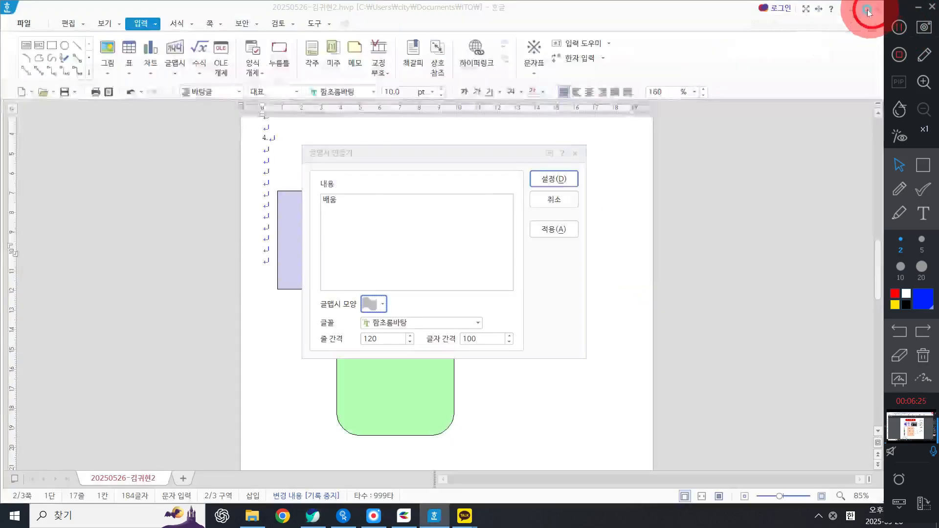
{"action": "left_click", "coordinate": [373, 304]}
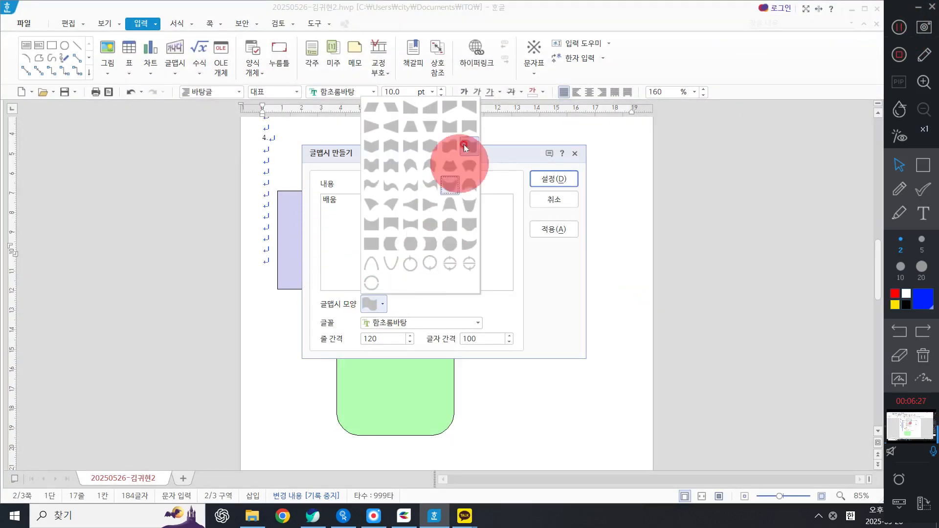
{"action": "left_click", "coordinate": [433, 145]}
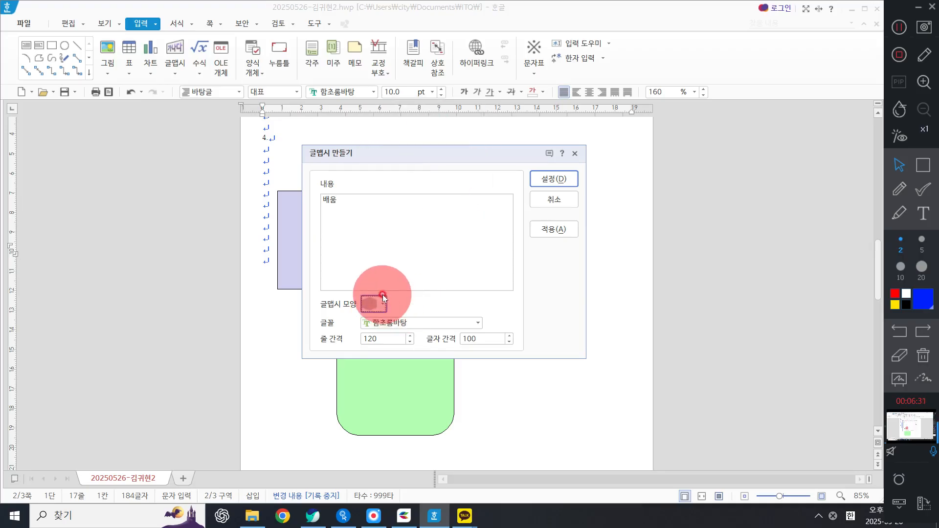
{"action": "left_click", "coordinate": [412, 327]}
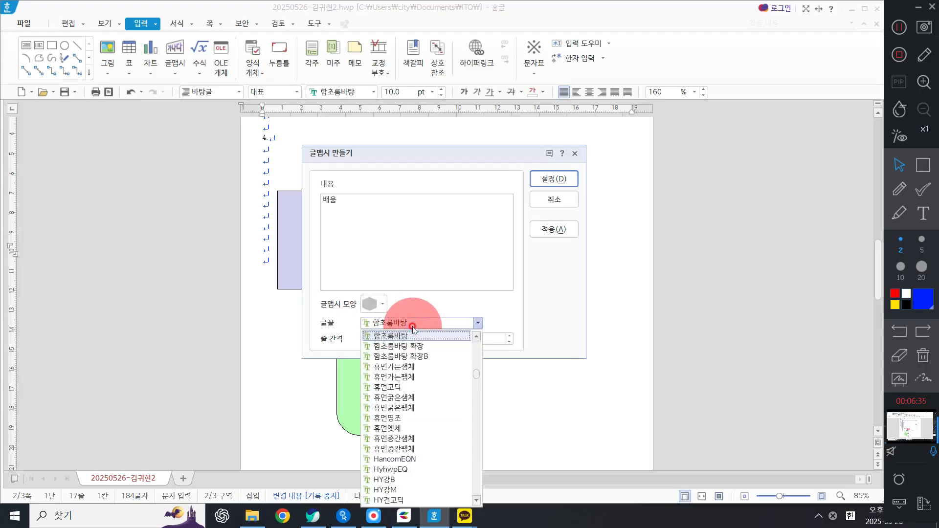
{"action": "left_click", "coordinate": [412, 327]}
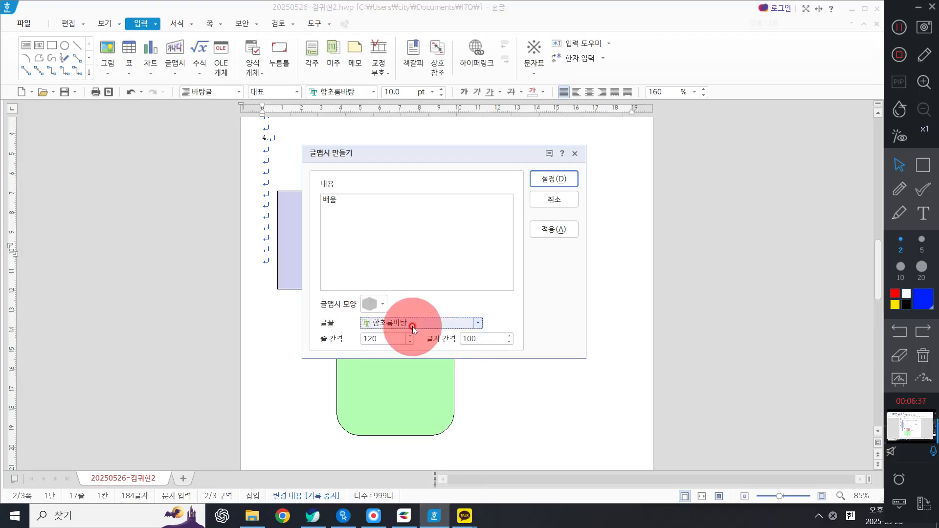
{"action": "left_click", "coordinate": [413, 327]}
{"action": "scroll", "coordinate": [424, 393], "scroll_direction": "up", "scroll_amount": 10}
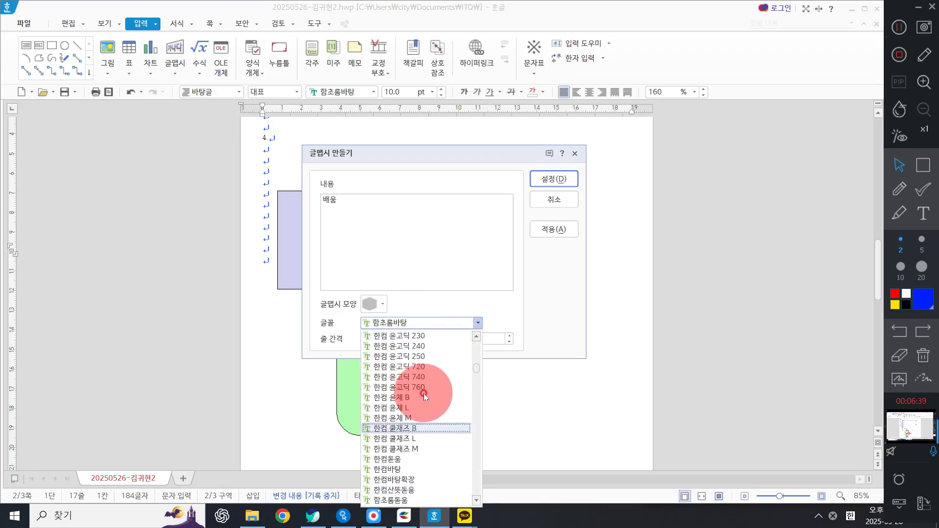
{"action": "scroll", "coordinate": [430, 381], "scroll_direction": "up", "scroll_amount": 10}
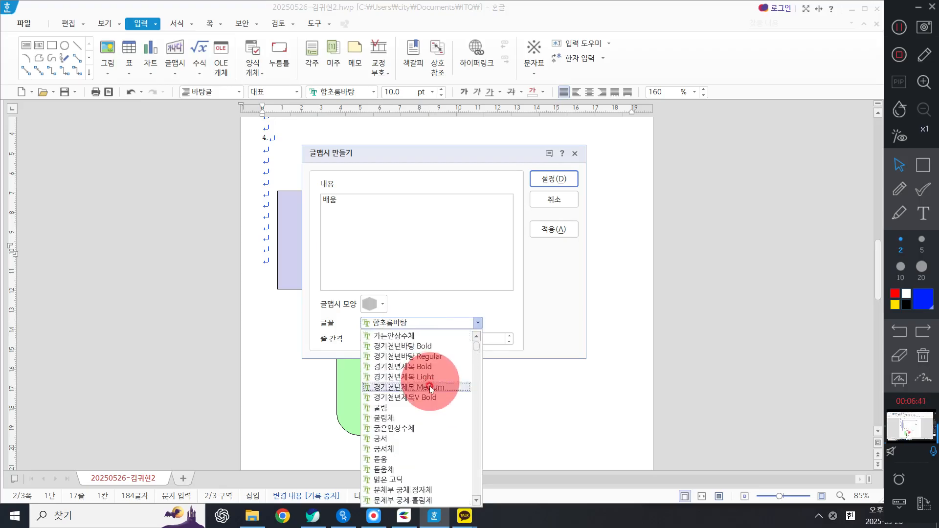
{"action": "left_click", "coordinate": [403, 458]}
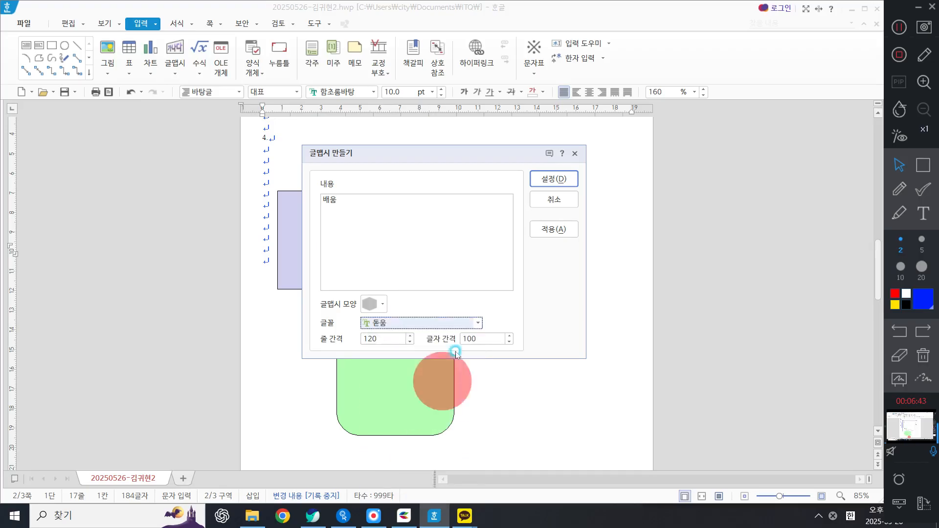
{"action": "left_click", "coordinate": [554, 179]}
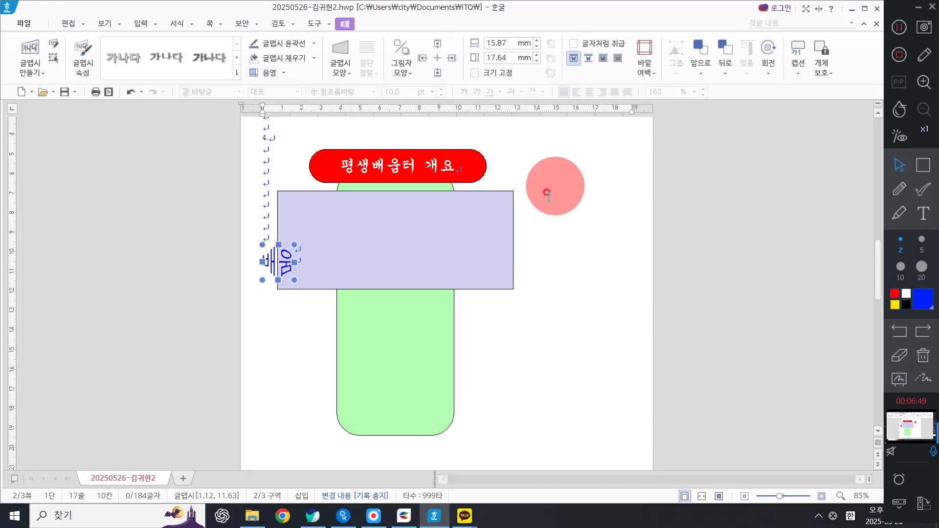
Step: Set the 배움 word art to 50 × 40 mm with size locked and place it at the left of the lavender rectangle
{"action": "left_click_drag", "start_coordinate": [285, 259], "coordinate": [323, 238]}
{"action": "key", "text": "ctrl"}
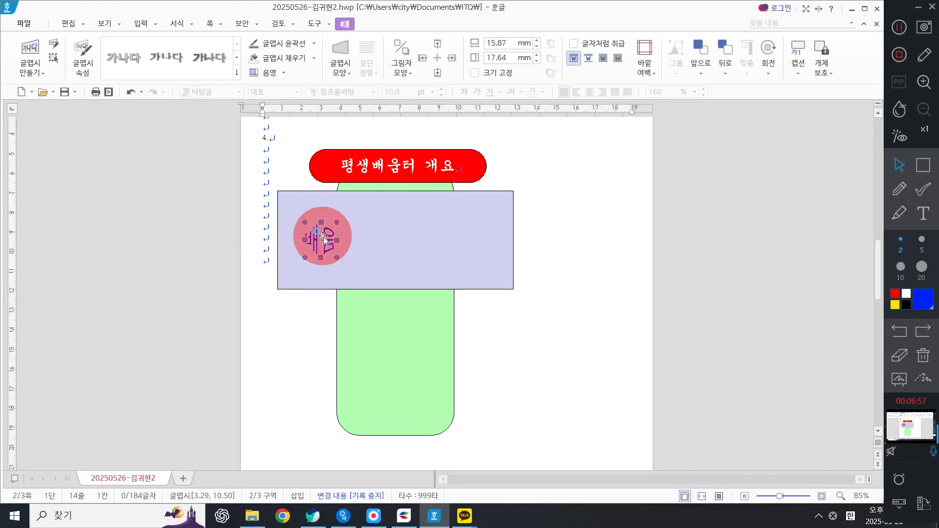
{"action": "double_click", "coordinate": [323, 238]}
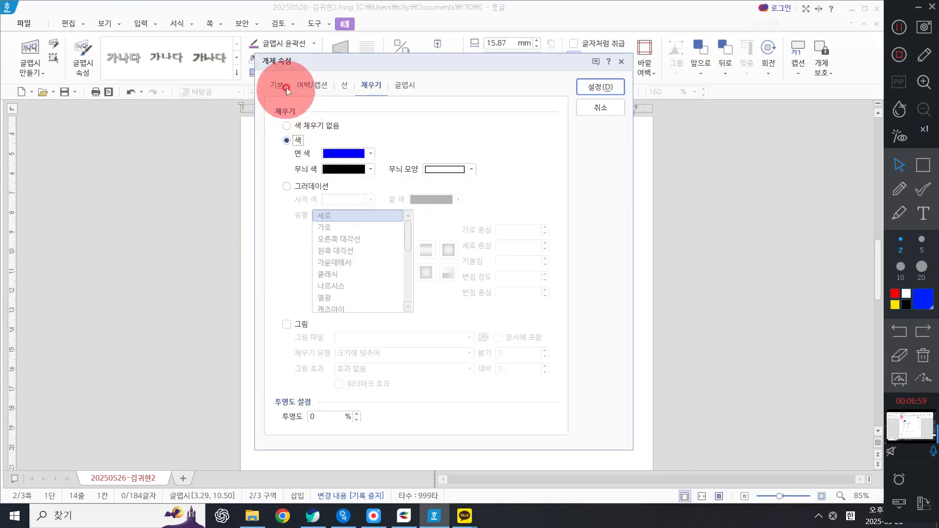
{"action": "left_click", "coordinate": [286, 89]}
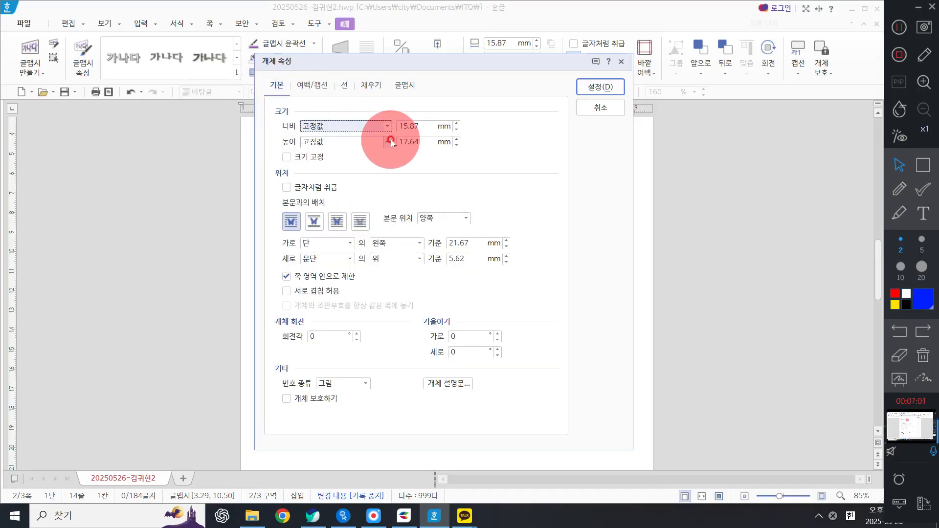
{"action": "double_click", "coordinate": [419, 126]}
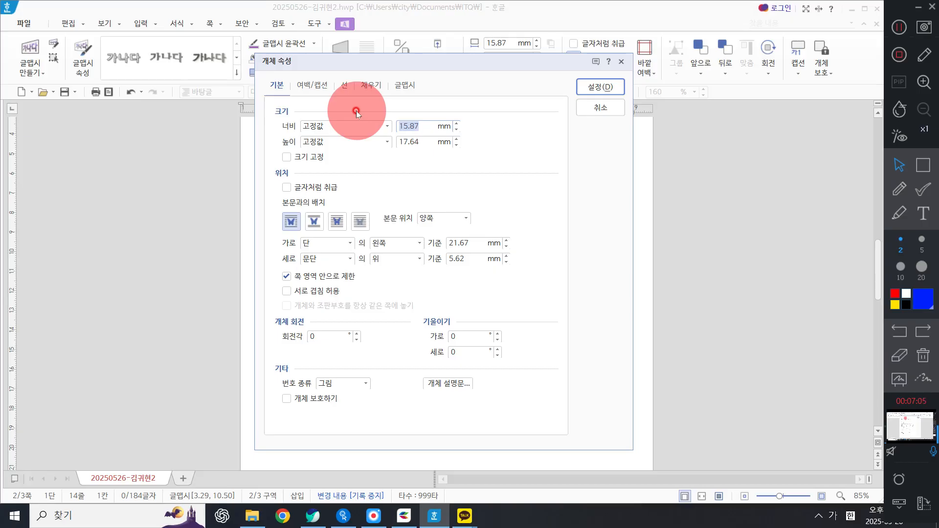
{"action": "type", "text": "50"}
{"action": "key", "text": "Tab"}
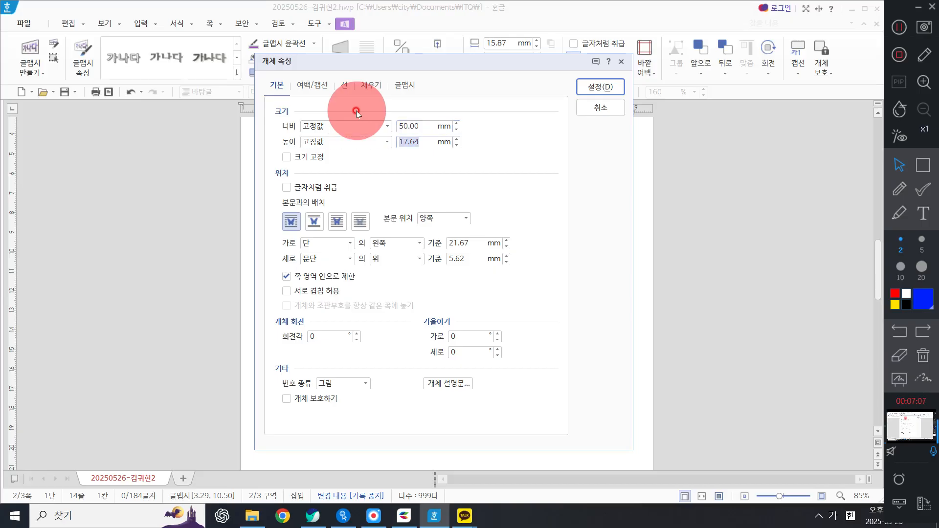
{"action": "type", "text": "40"}
{"action": "key", "text": "Tab"}
{"action": "key", "text": "space"}
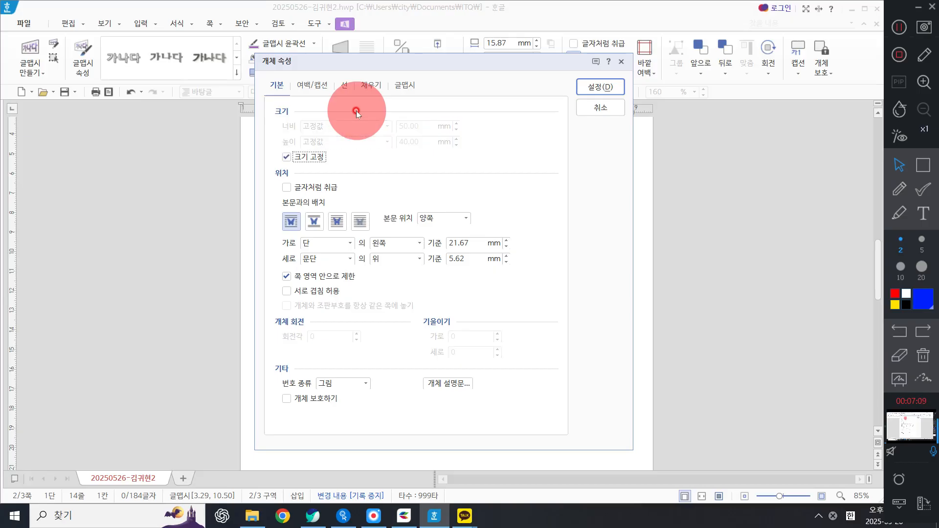
{"action": "left_click", "coordinate": [368, 86]}
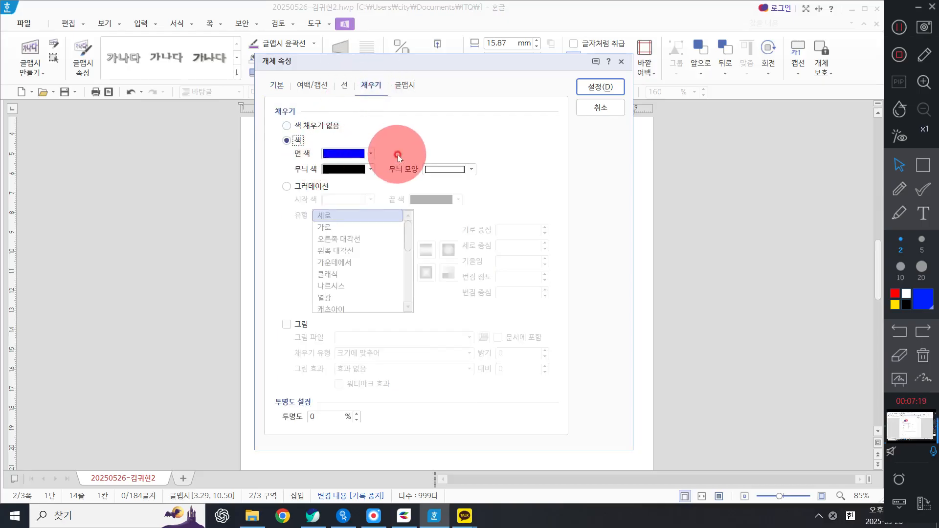
{"action": "left_click", "coordinate": [601, 88]}
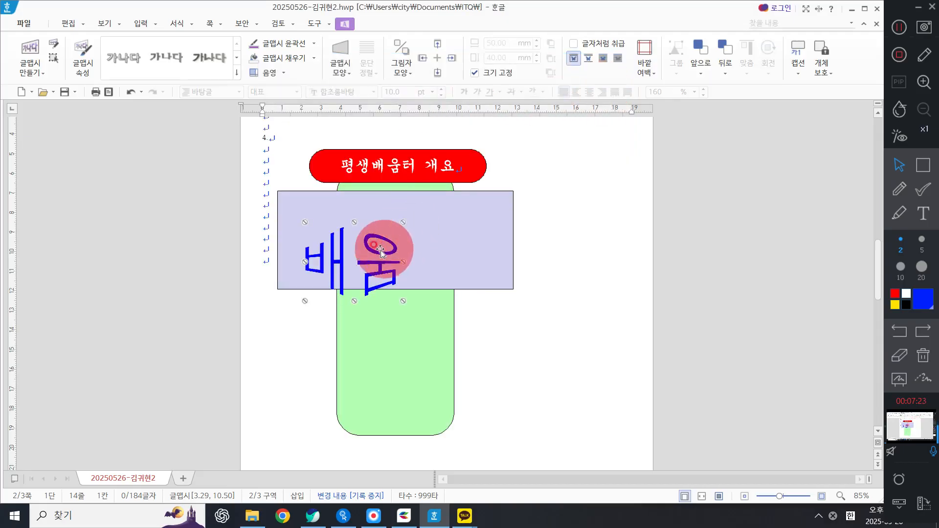
{"action": "left_click_drag", "start_coordinate": [388, 249], "coordinate": [363, 226]}
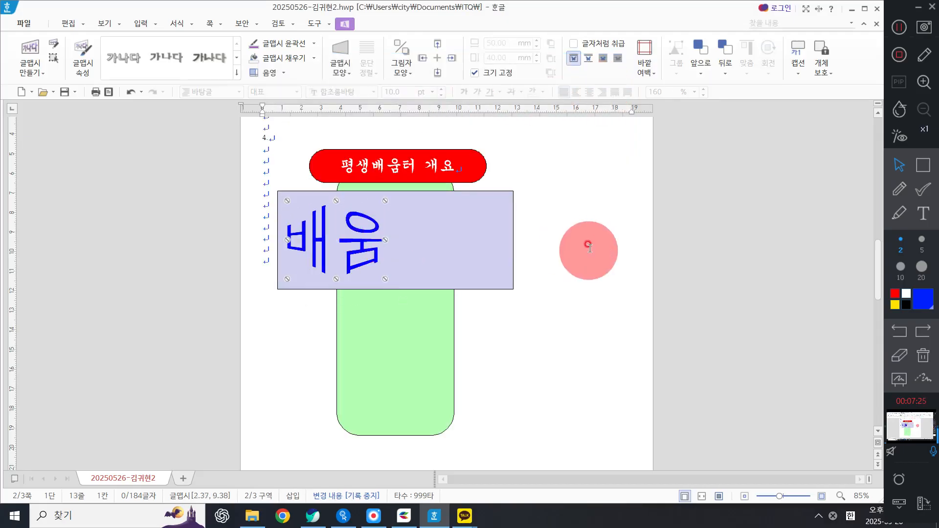
{"action": "left_click", "coordinate": [591, 243]}
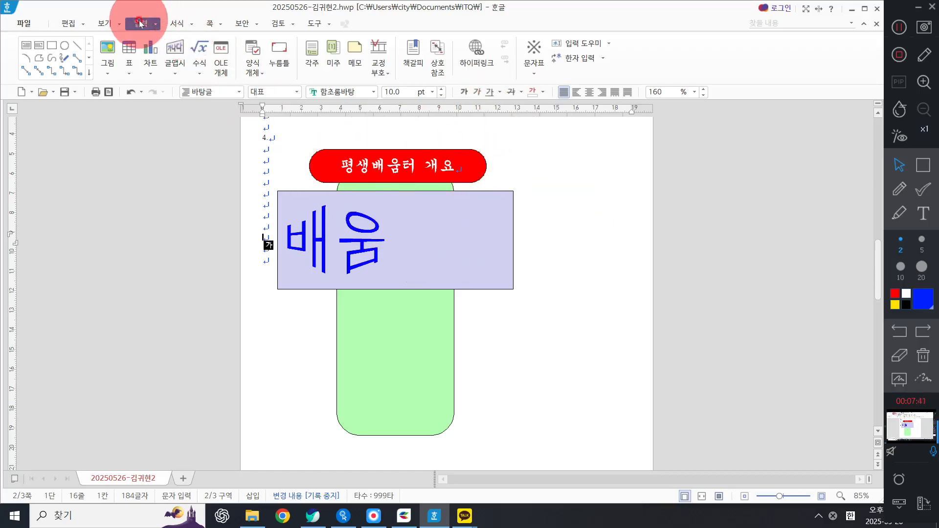
Step: Insert 로고1.jpg from Documents\ITQ\Picture, drawing it about 87 × 28 mm inside the rectangle right of the word art
{"action": "left_click", "coordinate": [107, 48]}
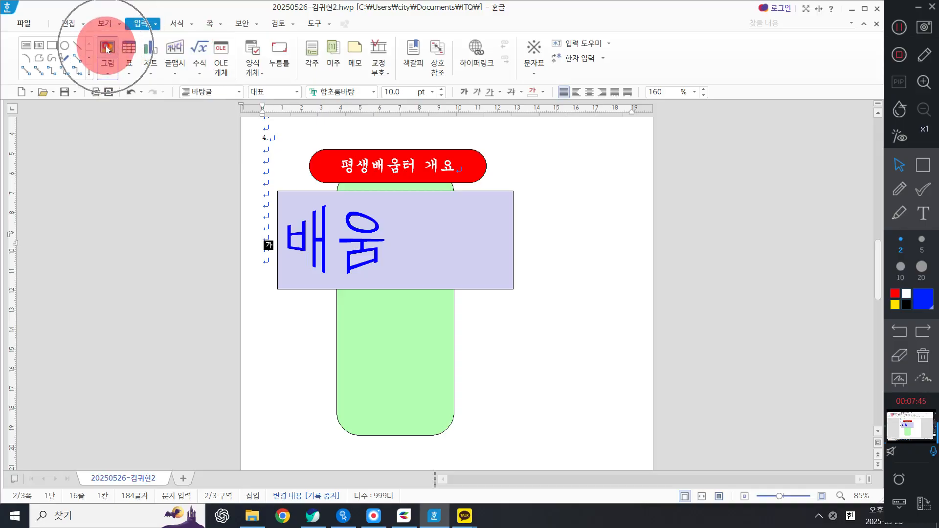
{"action": "left_click", "coordinate": [107, 48]}
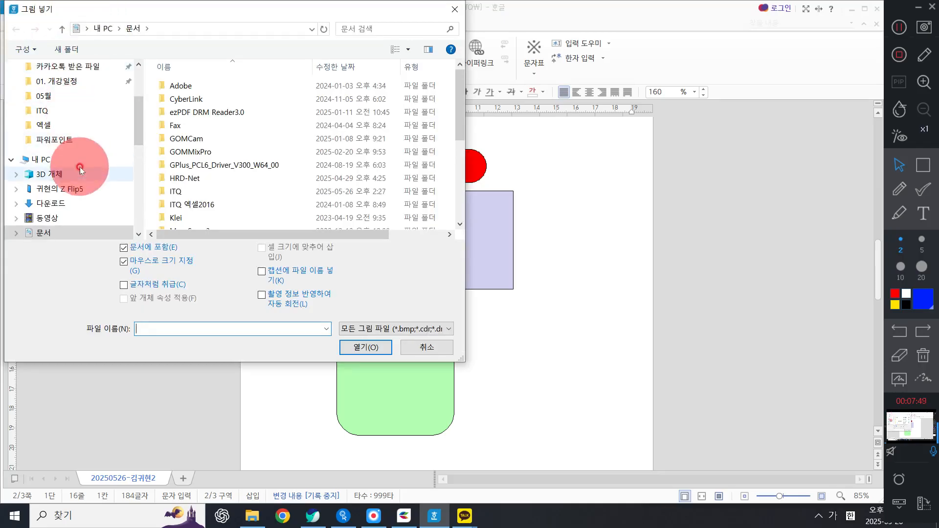
{"action": "scroll", "coordinate": [69, 147], "scroll_direction": "up", "scroll_amount": 3}
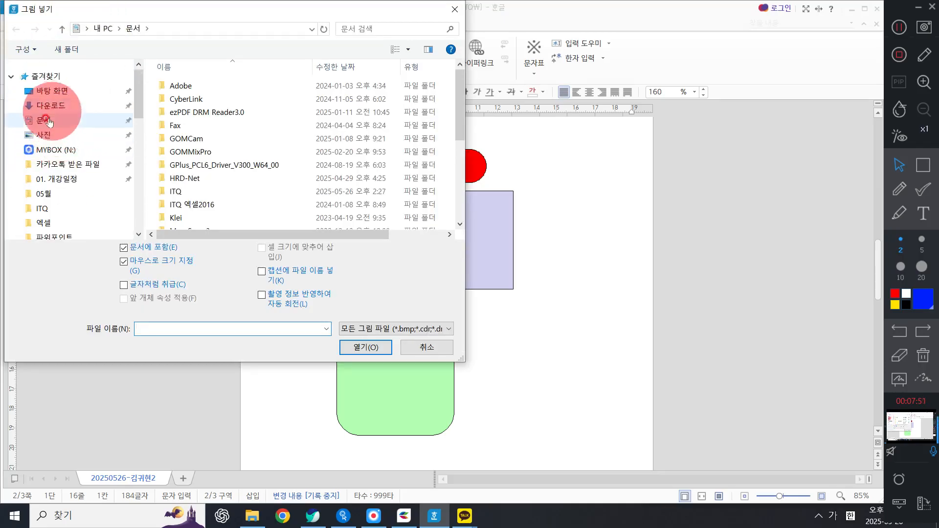
{"action": "left_click", "coordinate": [46, 120]}
{"action": "left_click", "coordinate": [208, 188]}
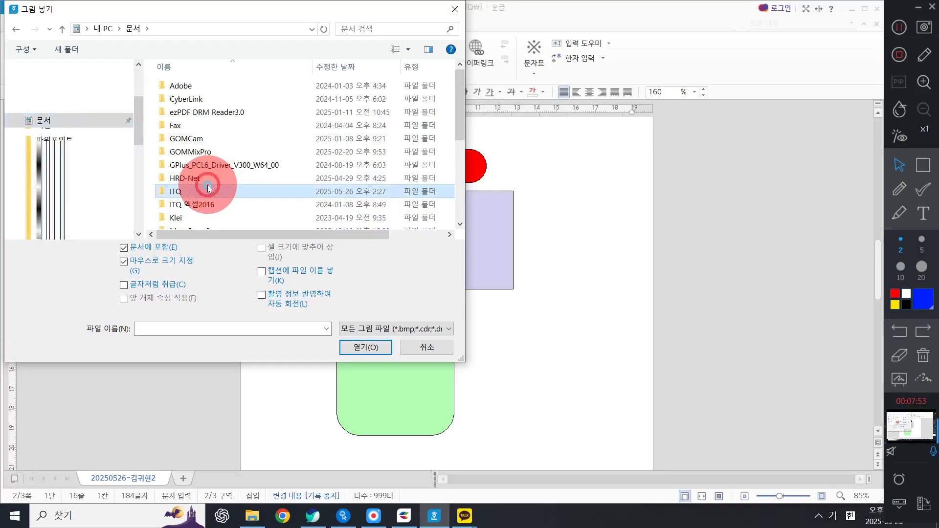
{"action": "double_click", "coordinate": [208, 189]}
{"action": "double_click", "coordinate": [184, 125]}
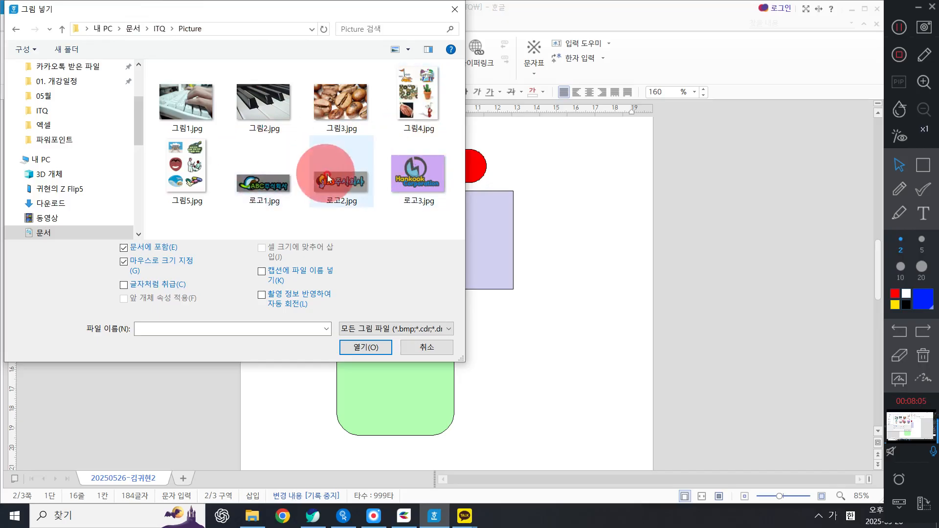
{"action": "left_click", "coordinate": [283, 184]}
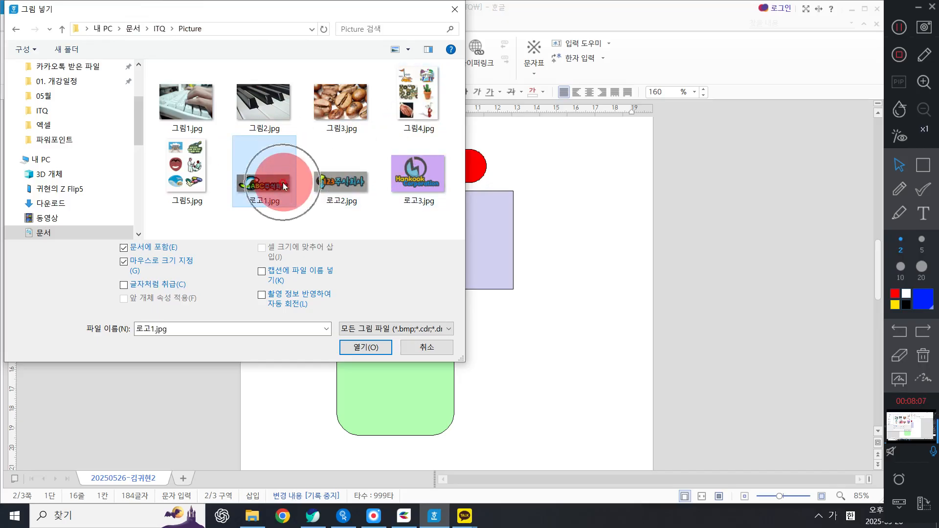
{"action": "left_click", "coordinate": [354, 344]}
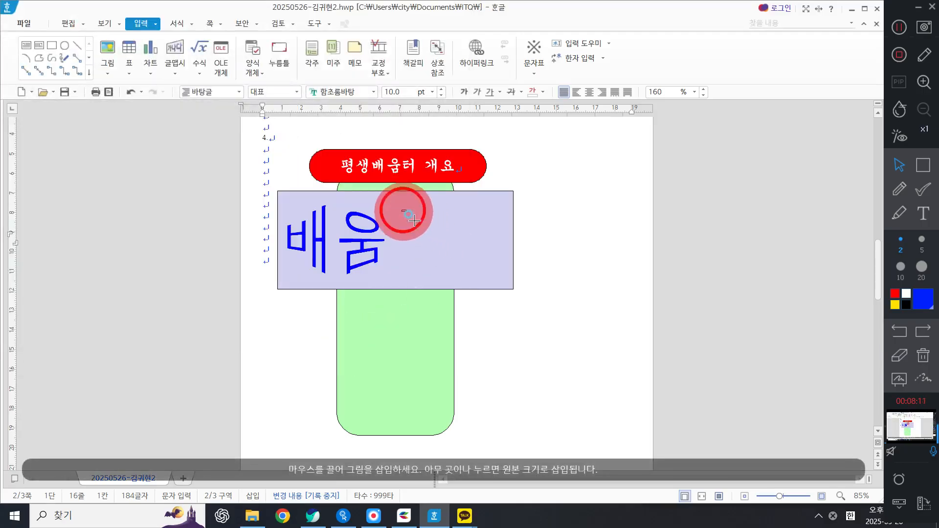
{"action": "mouse_move", "coordinate": [401, 210]}
{"action": "left_mouse_down"}
{"action": "mouse_move", "coordinate": [572, 266]}
{"action": "mouse_move", "coordinate": [514, 264]}
{"action": "mouse_move", "coordinate": [573, 266]}
{"action": "left_mouse_up"}
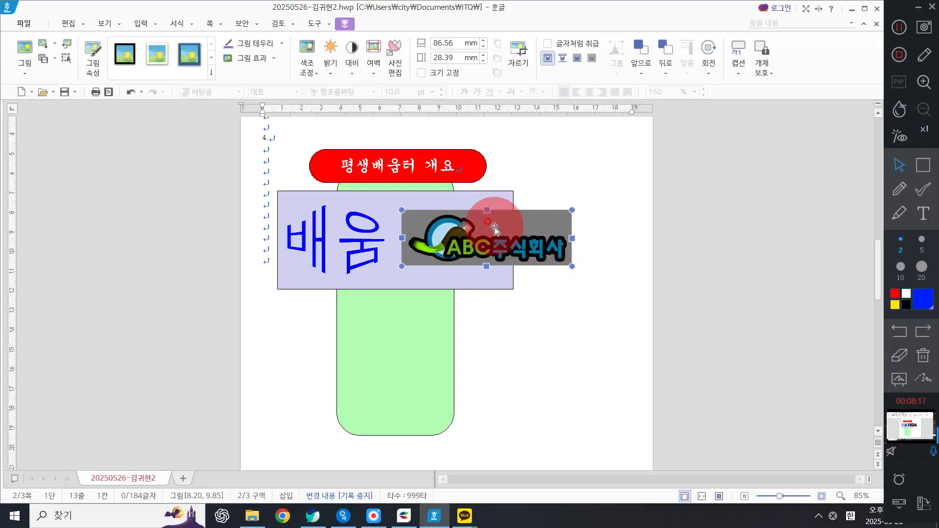
Step: Check the problem sheet for the logo picture's size and effect specifications
{"action": "left_click", "coordinate": [313, 515]}
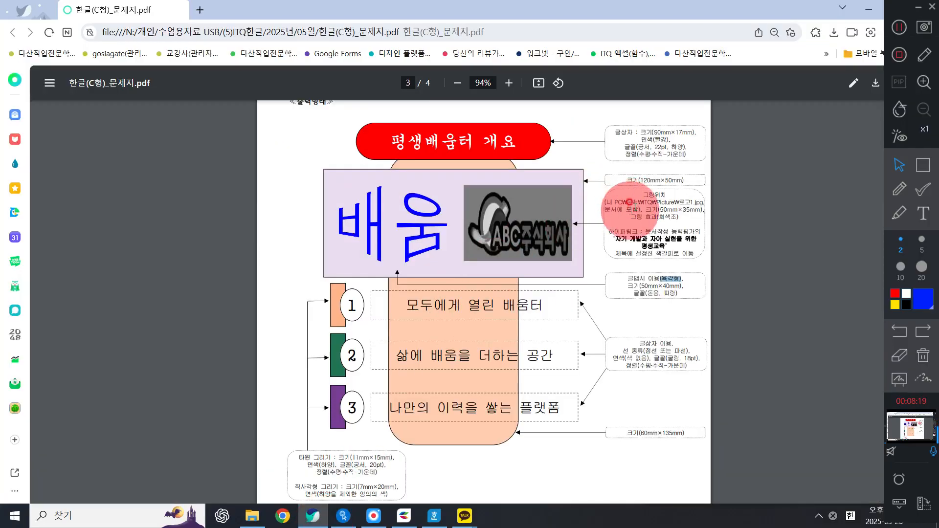
{"action": "left_click_drag", "start_coordinate": [658, 206], "coordinate": [703, 210]}
{"action": "left_click_drag", "start_coordinate": [626, 219], "coordinate": [642, 220]}
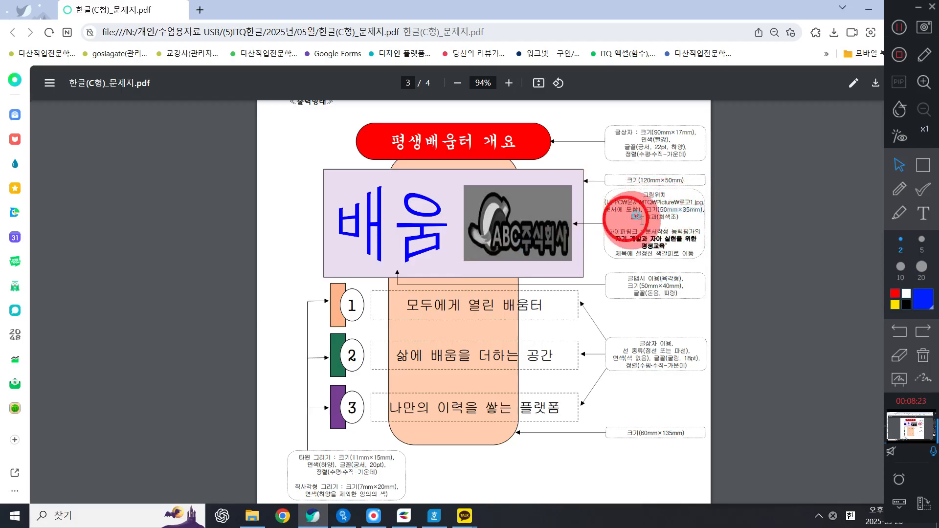
{"action": "left_click", "coordinate": [868, 9]}
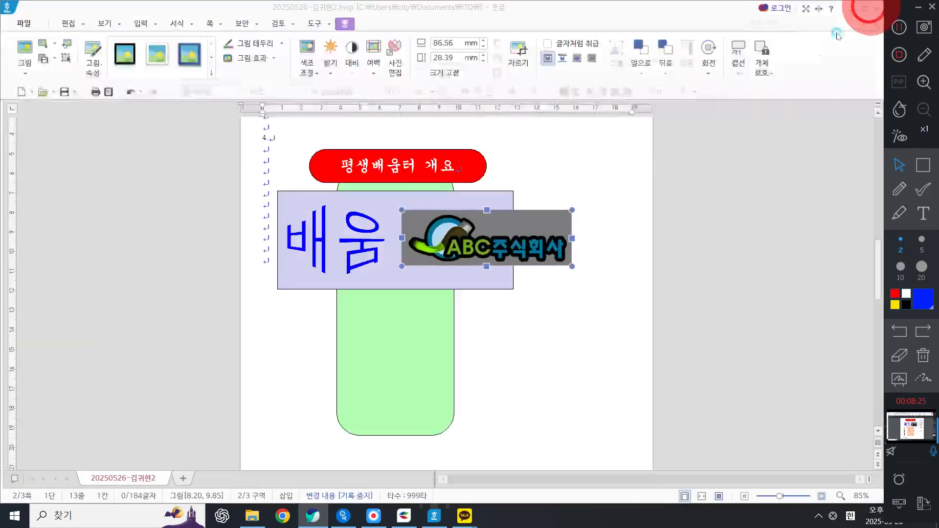
Step: Set the logo picture's size to 50 × 35 mm and lock its size
{"action": "double_click", "coordinate": [460, 238]}
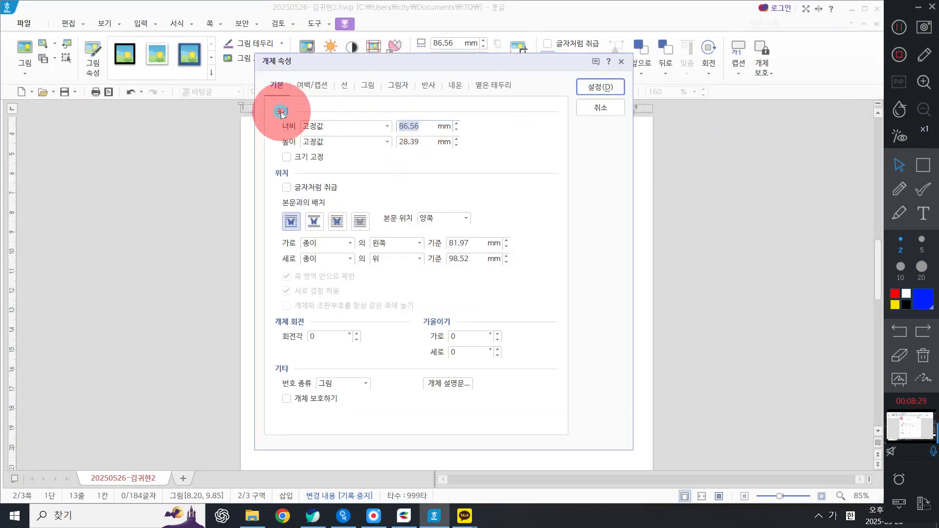
{"action": "type", "text": "50"}
{"action": "key", "text": "Tab"}
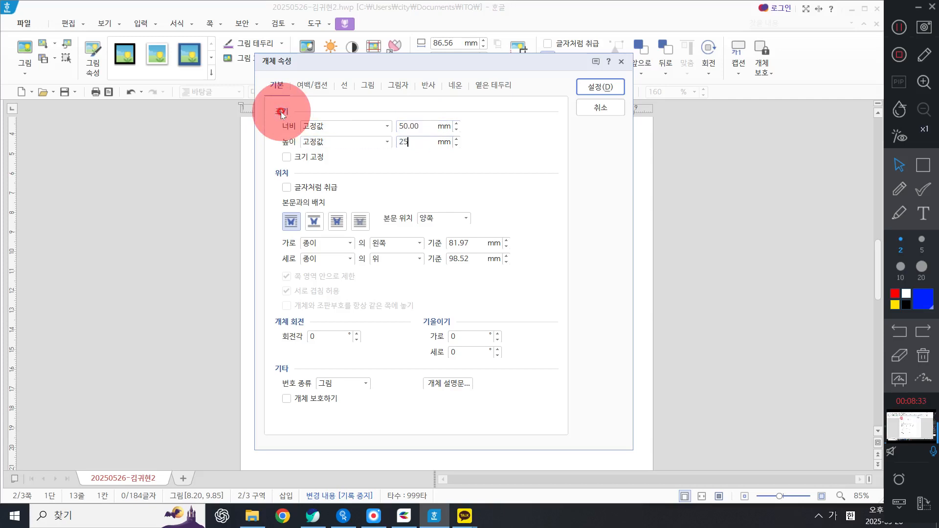
{"action": "type", "text": "25"}
{"action": "key", "text": "Tab"}
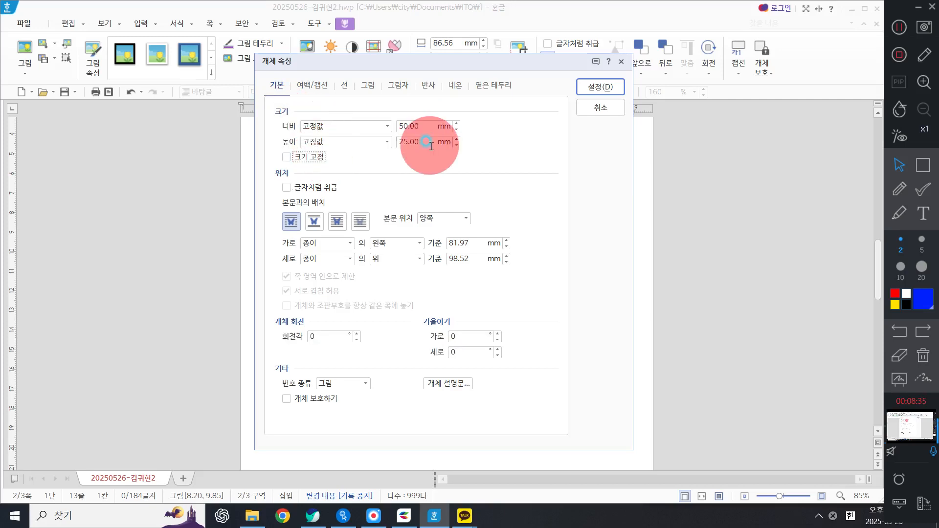
{"action": "left_click", "coordinate": [430, 142]}
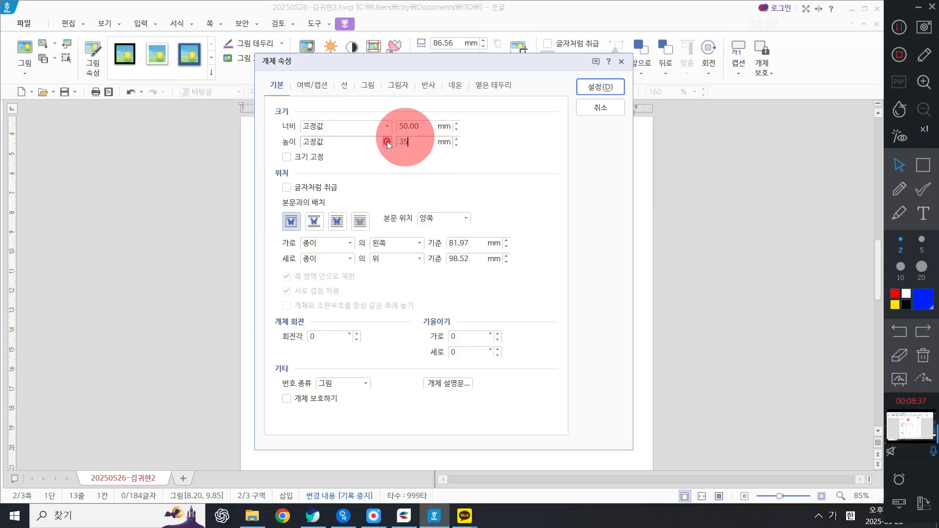
{"action": "type", "text": "35"}
{"action": "key", "text": "Tab"}
{"action": "key", "text": "space"}
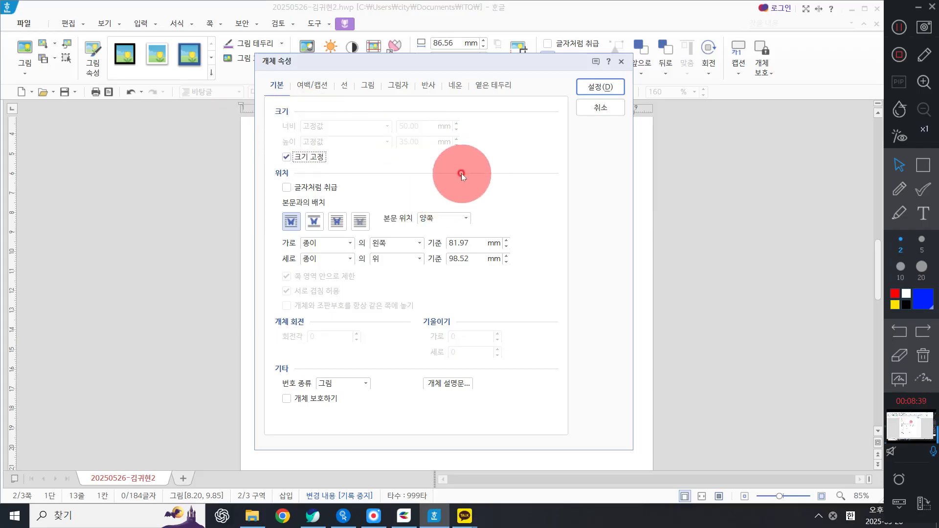
Step: Apply the grayscale (회색조) picture effect to the logo and nudge it slightly upward inside the rectangle
{"action": "left_click", "coordinate": [375, 87]}
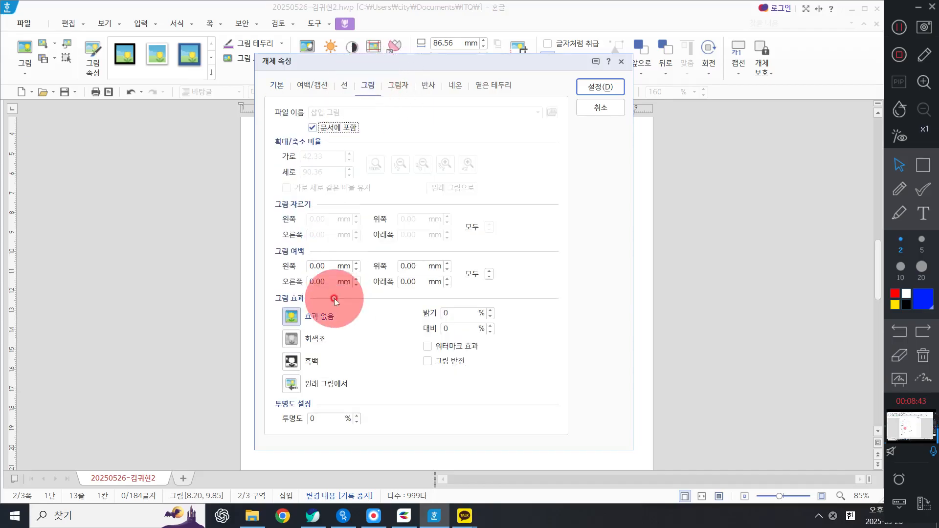
{"action": "left_click", "coordinate": [312, 339]}
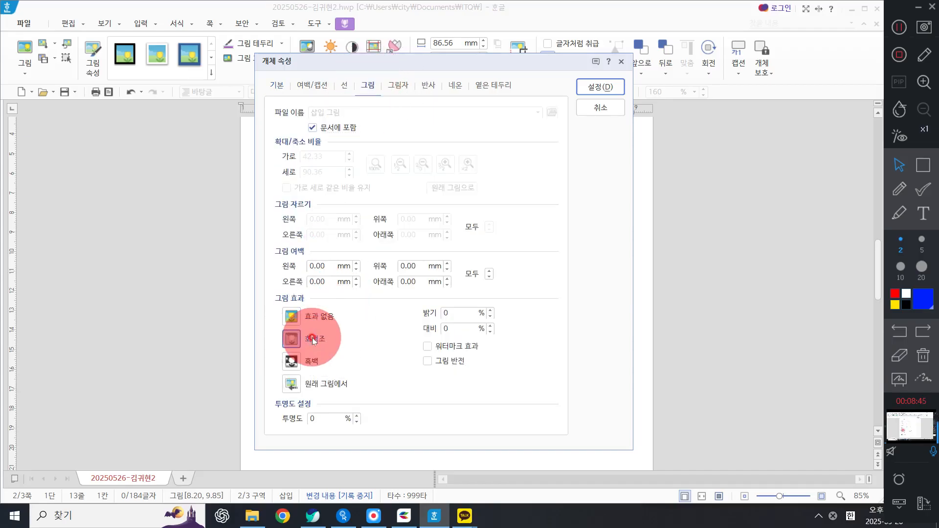
{"action": "left_click", "coordinate": [602, 87]}
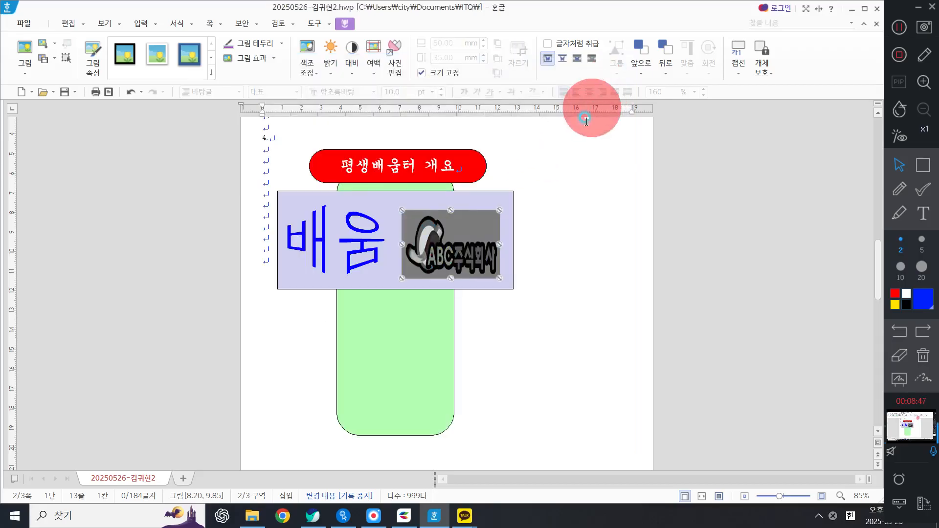
{"action": "left_click_drag", "start_coordinate": [465, 244], "coordinate": [466, 240]}
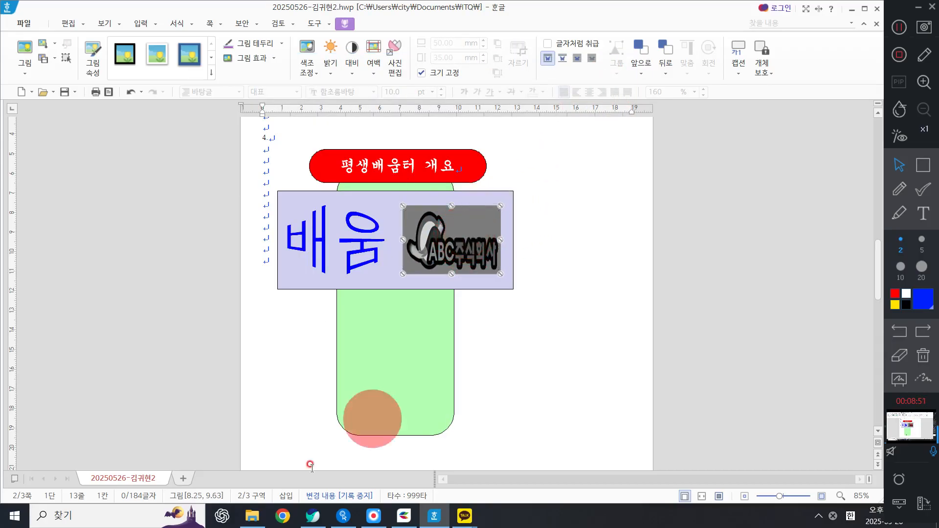
Step: Review the problem sheet's hyperlink note and the page-4 document layout specifications
{"action": "left_click", "coordinate": [304, 523]}
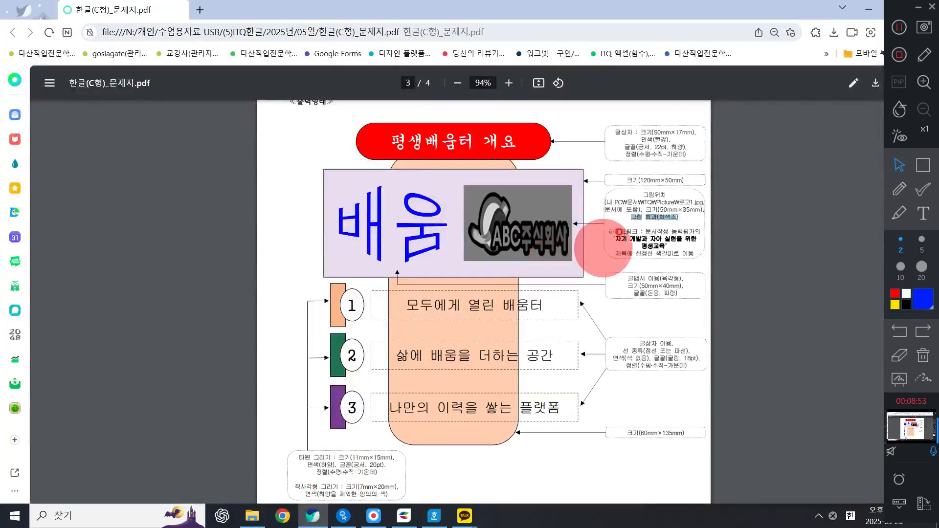
{"action": "mouse_move", "coordinate": [618, 233]}
{"action": "left_mouse_down"}
{"action": "mouse_move", "coordinate": [663, 227]}
{"action": "mouse_move", "coordinate": [685, 242]}
{"action": "mouse_move", "coordinate": [732, 249]}
{"action": "left_mouse_up"}
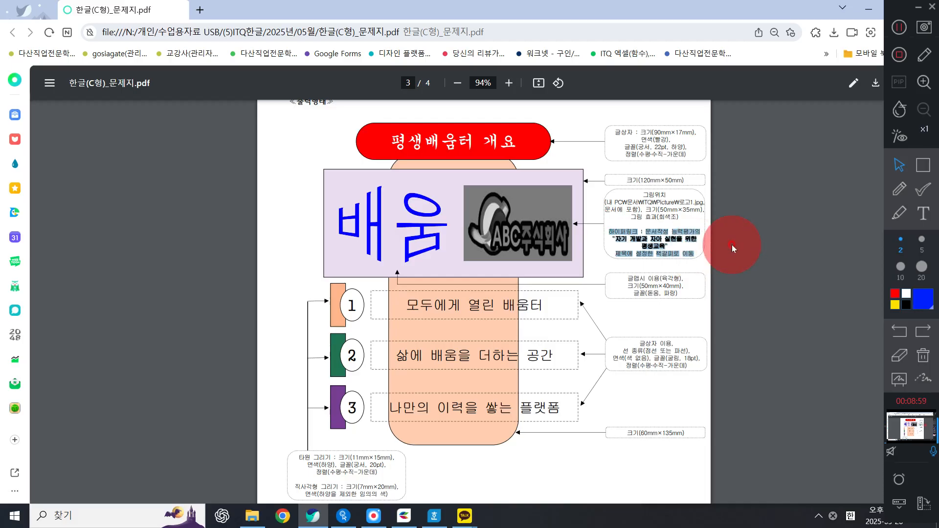
{"action": "left_click_drag", "start_coordinate": [622, 255], "coordinate": [627, 254]}
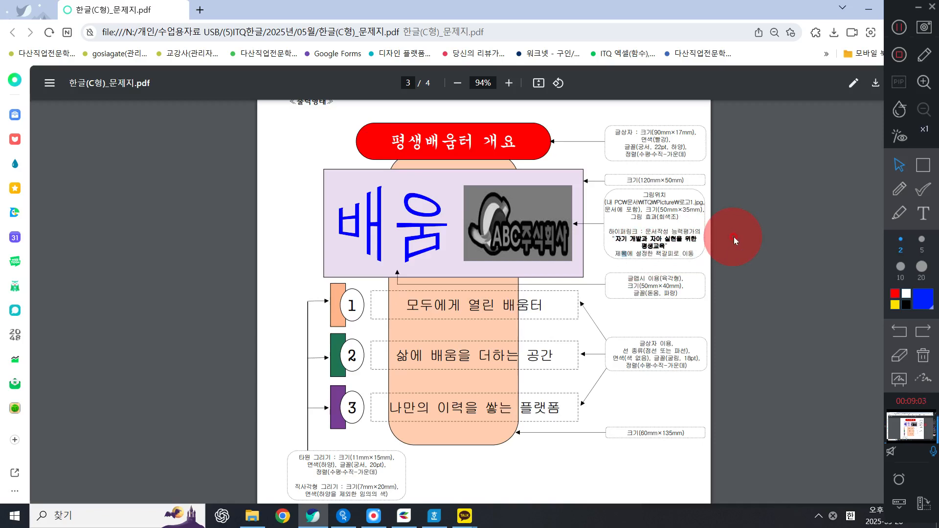
{"action": "scroll", "coordinate": [695, 253], "scroll_direction": "down", "scroll_amount": 8}
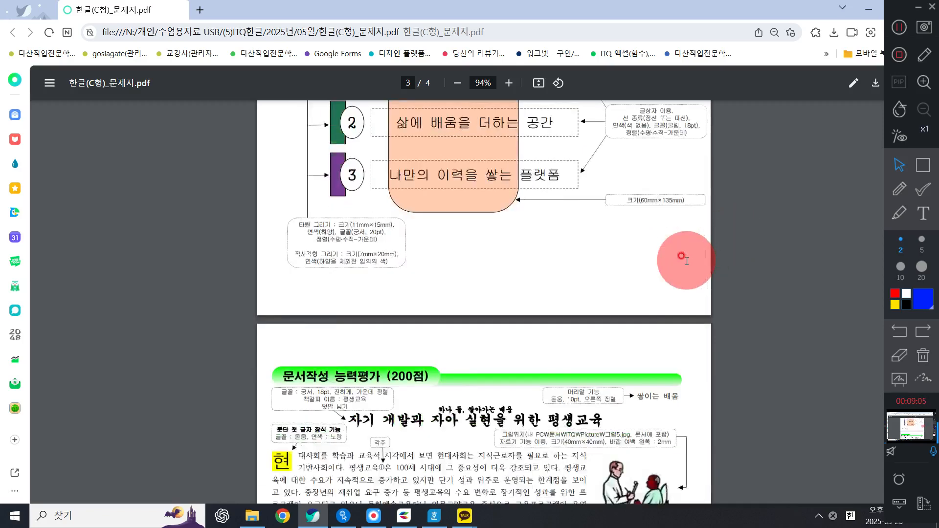
{"action": "left_click_drag", "start_coordinate": [318, 278], "coordinate": [532, 288]}
{"action": "left_click_drag", "start_coordinate": [609, 285], "coordinate": [373, 265]}
{"action": "left_click", "coordinate": [868, 8]}
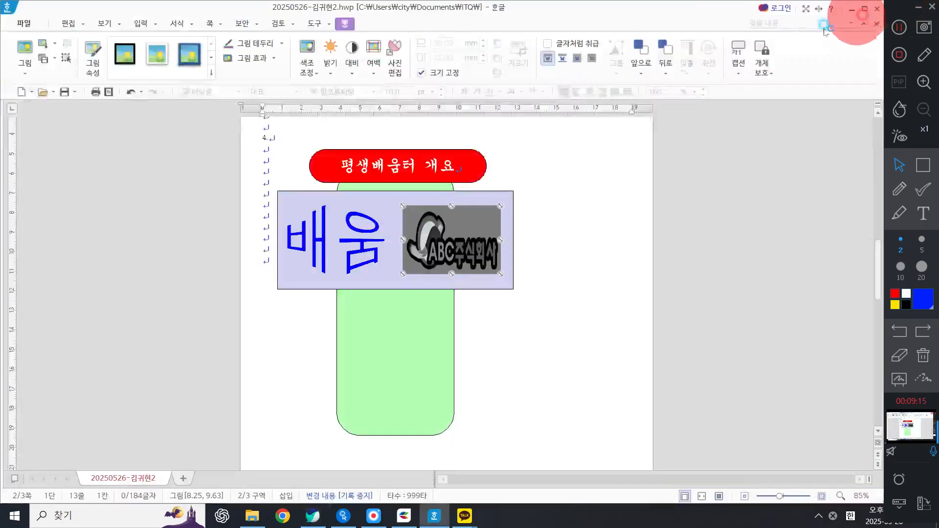
Step: On the third page, type the title 자기 개발과 자아 실현을 위한 평생교육 and start a new line
{"action": "scroll", "coordinate": [440, 303], "scroll_direction": "up", "scroll_amount": 3}
{"action": "scroll", "coordinate": [496, 293], "scroll_direction": "down", "scroll_amount": 12}
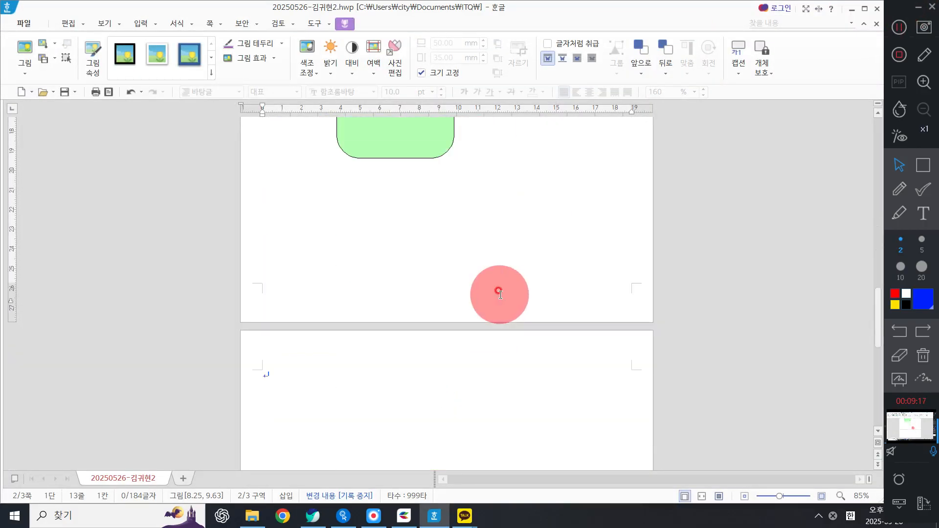
{"action": "left_click", "coordinate": [352, 210]}
{"action": "scroll", "coordinate": [342, 298], "scroll_direction": "up", "scroll_amount": 5}
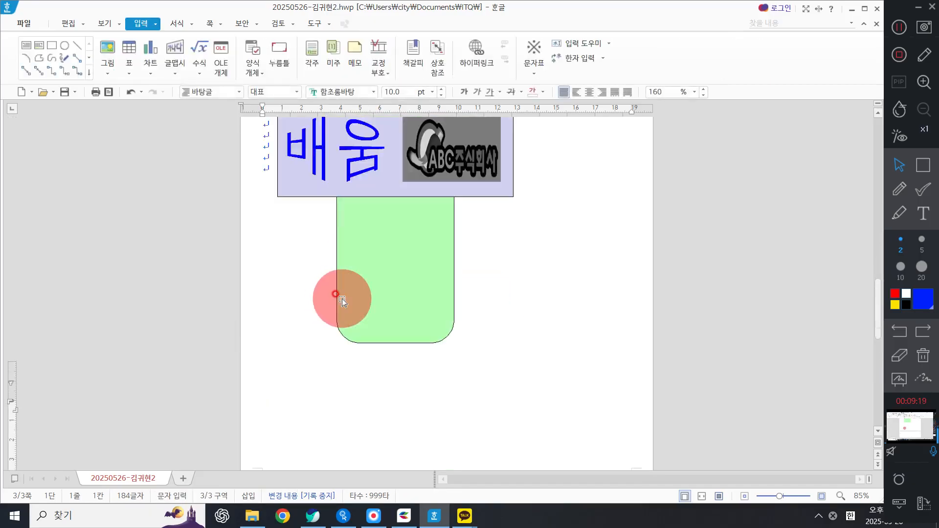
{"action": "scroll", "coordinate": [337, 289], "scroll_direction": "down", "scroll_amount": 5}
{"action": "left_click", "coordinate": [320, 253]}
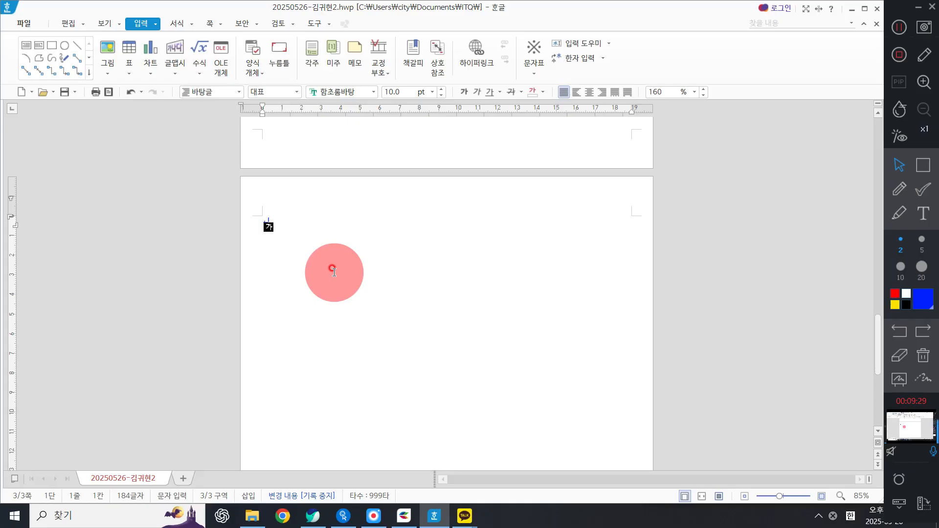
{"action": "type", "text": "과 자아 실현을 위한 평생교육"}
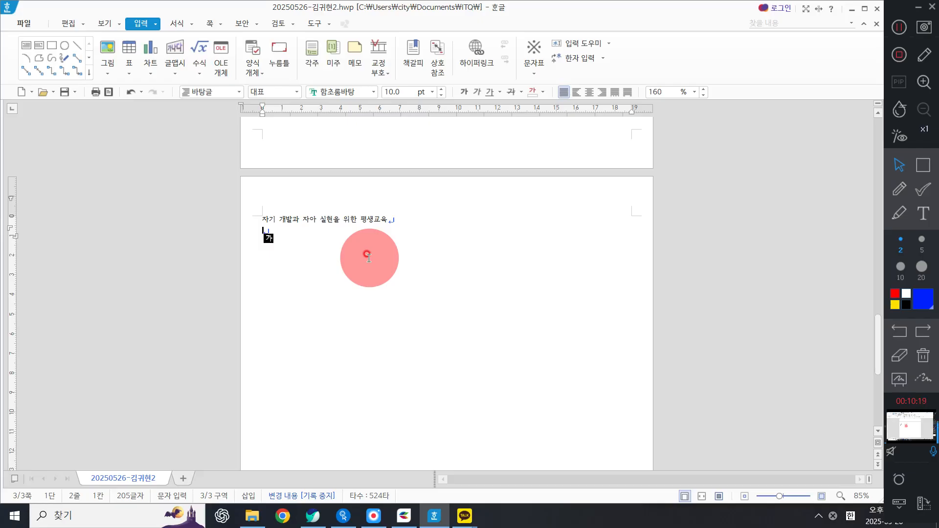
Step: Select the title line and set its font to 궁서 at 18 pt
{"action": "left_click", "coordinate": [218, 225]}
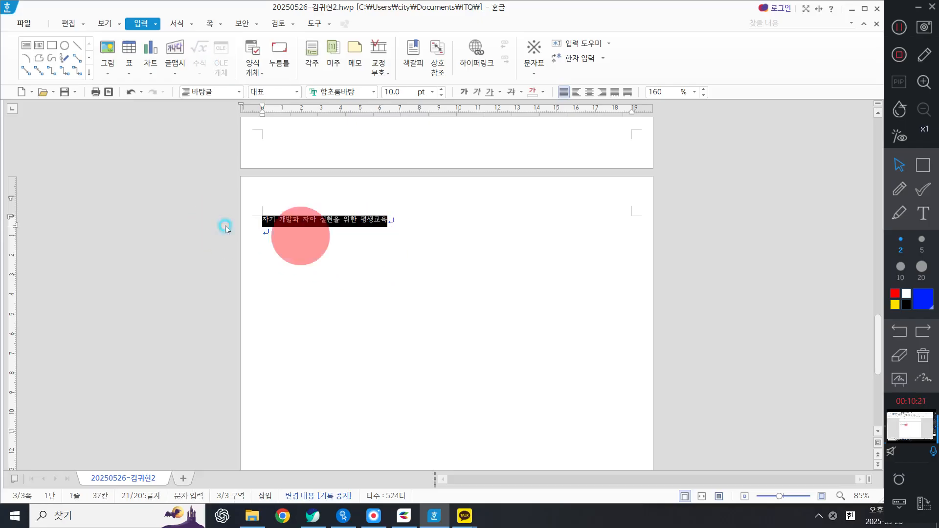
{"action": "left_click", "coordinate": [302, 235]}
{"action": "left_click", "coordinate": [251, 216]}
{"action": "left_click", "coordinate": [261, 217]}
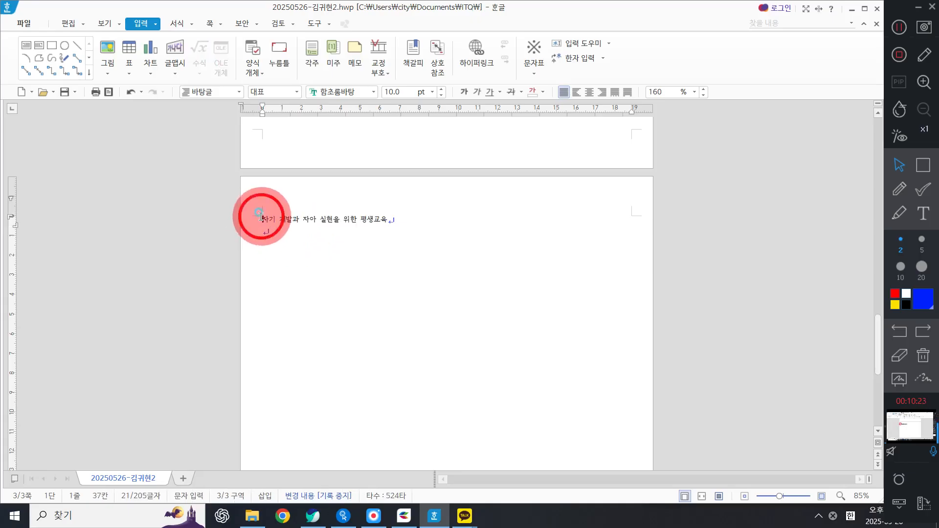
{"action": "left_click", "coordinate": [244, 219]}
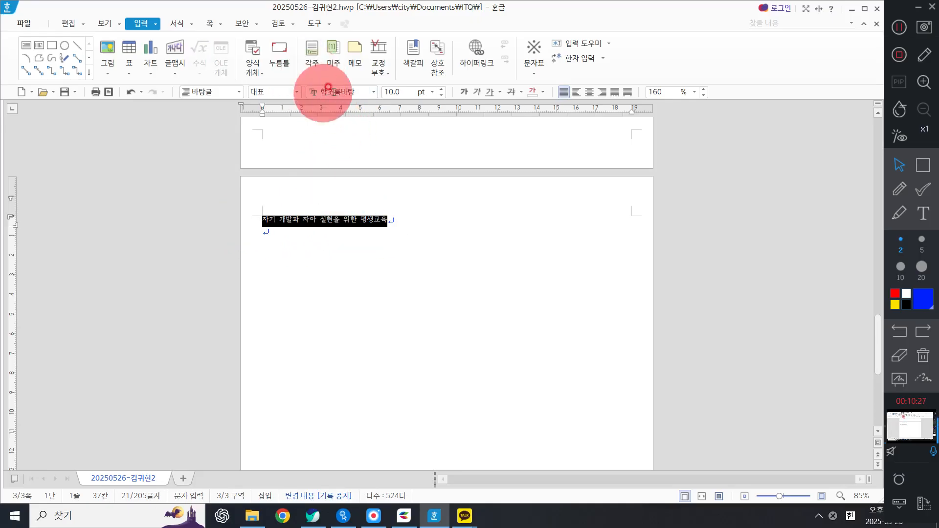
{"action": "left_click", "coordinate": [345, 92]}
{"action": "type", "text": "궁서"}
{"action": "key", "text": "Return"}
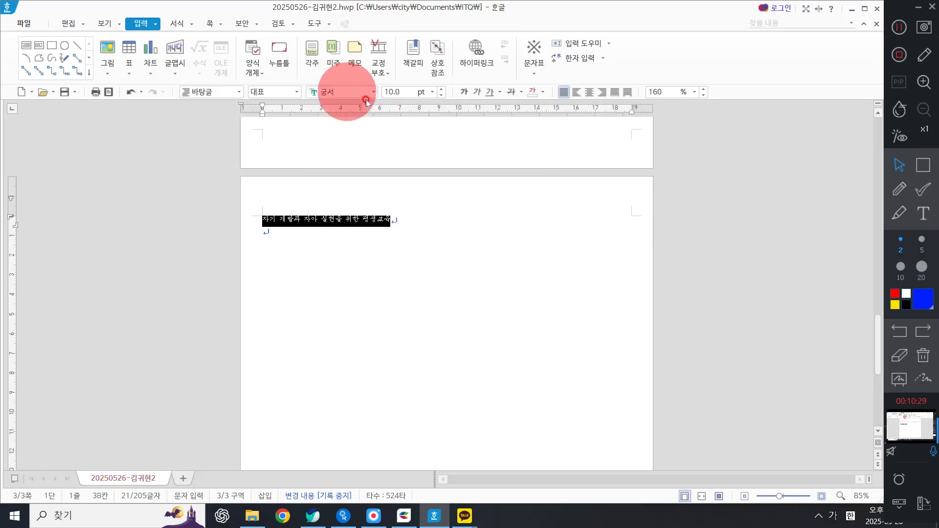
{"action": "left_click", "coordinate": [401, 92]}
{"action": "type", "text": "18"}
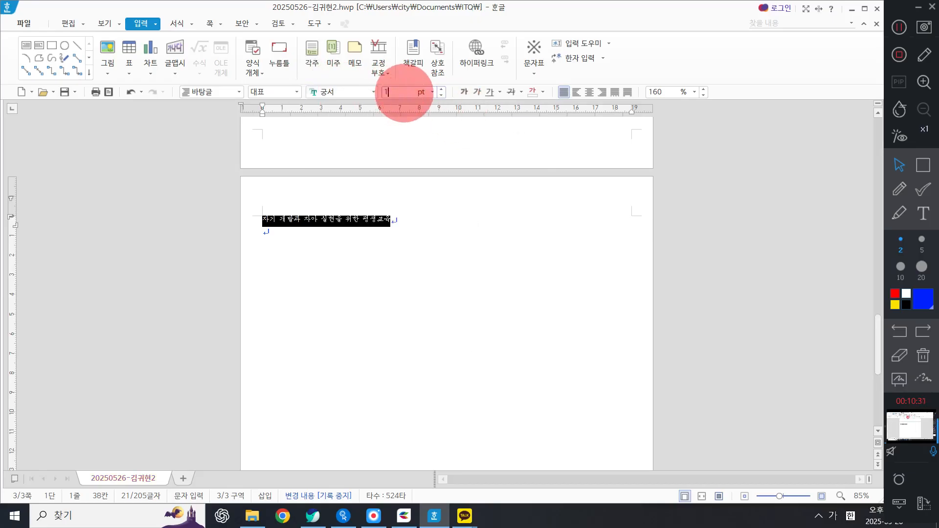
{"action": "key", "text": "Return"}
Step: Make the title bold and centre-align it
{"action": "left_click", "coordinate": [463, 91]}
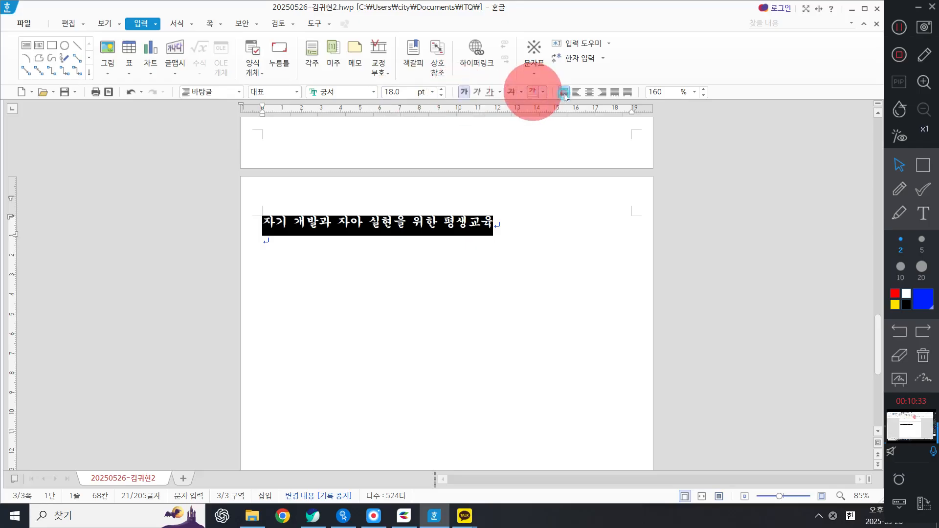
{"action": "left_click", "coordinate": [591, 93]}
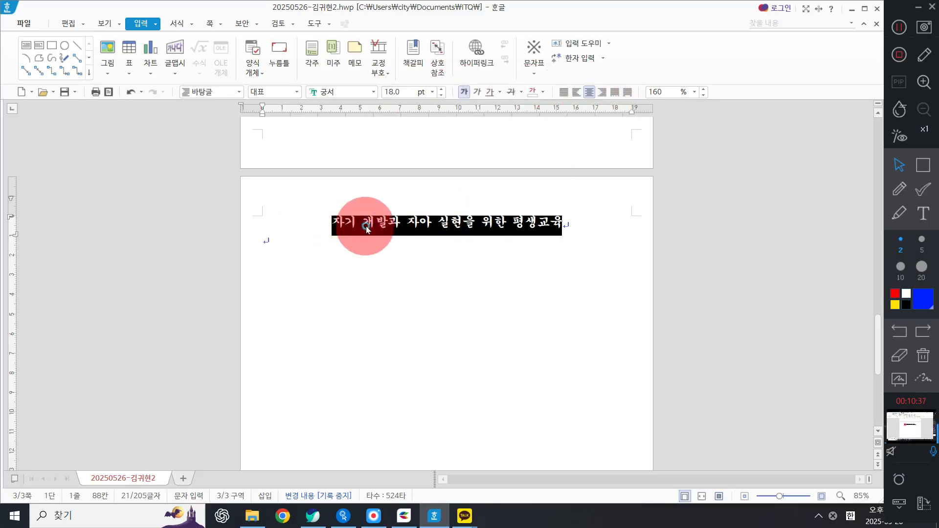
{"action": "left_click_drag", "start_coordinate": [333, 224], "coordinate": [563, 227]}
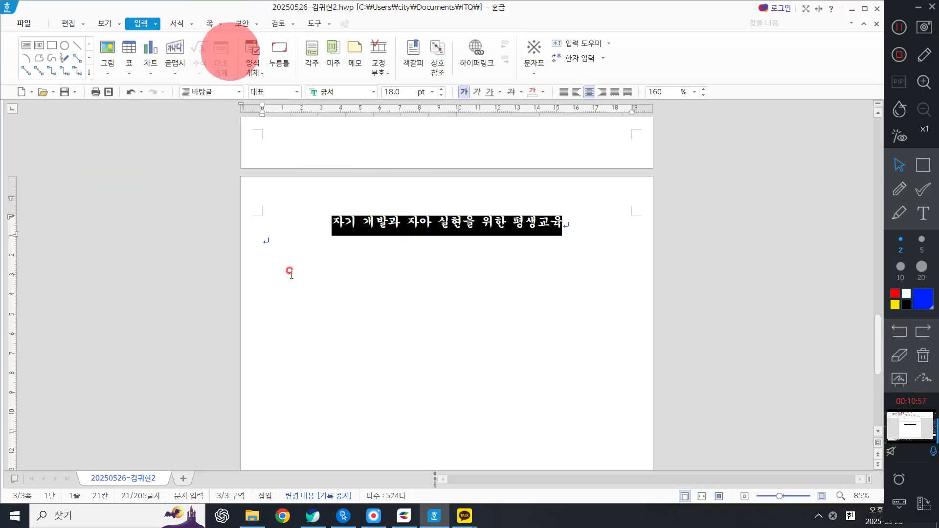
Step: Check the problem sheet's formatting specs for the document title
{"action": "left_click", "coordinate": [313, 515]}
{"action": "scroll", "coordinate": [452, 286], "scroll_direction": "down", "scroll_amount": 1}
{"action": "scroll", "coordinate": [333, 244], "scroll_direction": "up", "scroll_amount": 4}
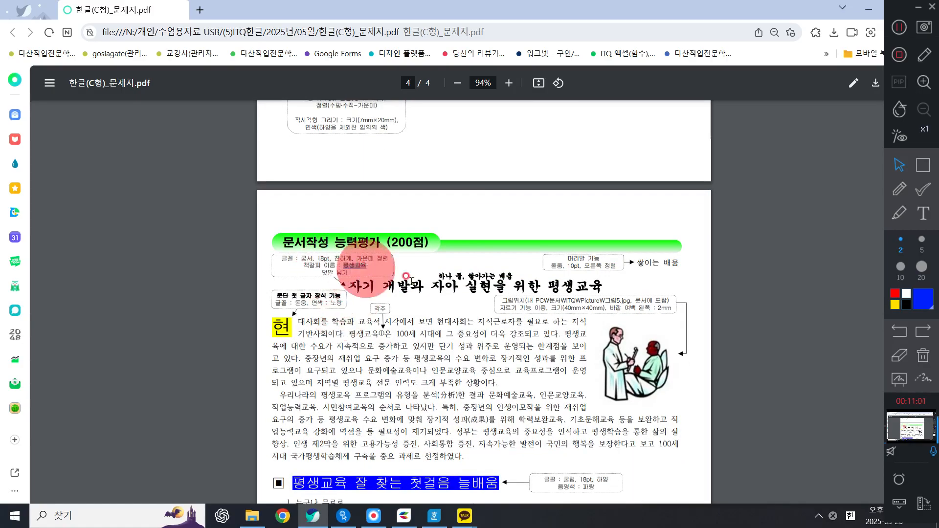
{"action": "left_click_drag", "start_coordinate": [318, 266], "coordinate": [353, 272]}
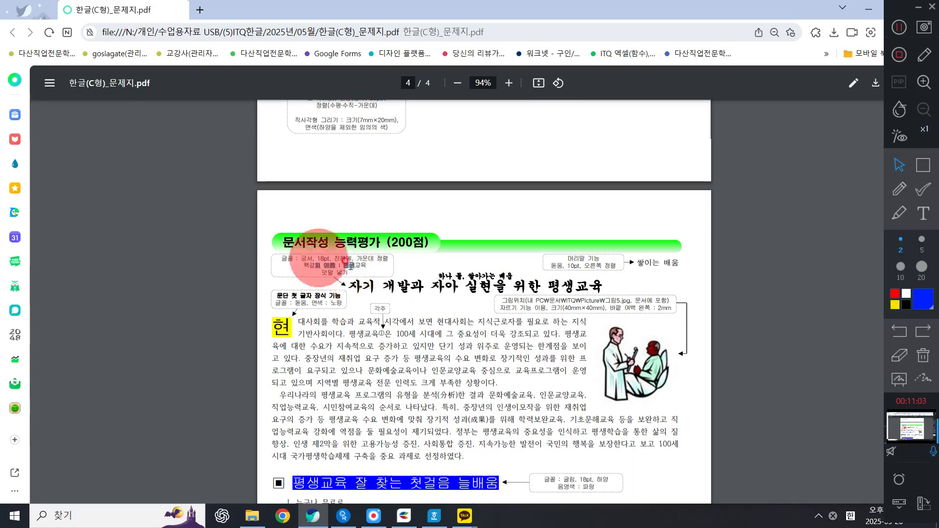
{"action": "left_click", "coordinate": [865, 8]}
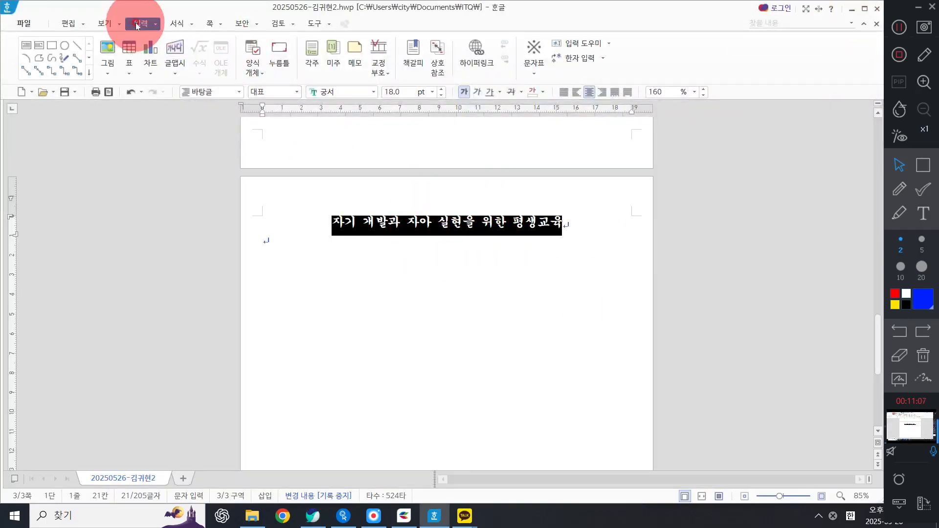
Step: Add the ruby text 하나 둘, 쌓아가는 배움 above the title
{"action": "left_click", "coordinate": [157, 25]}
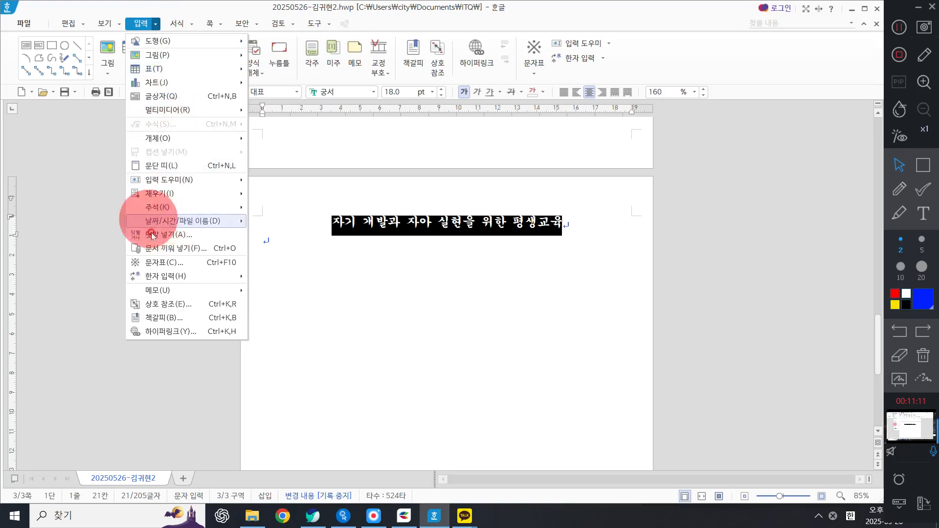
{"action": "left_click", "coordinate": [157, 241]}
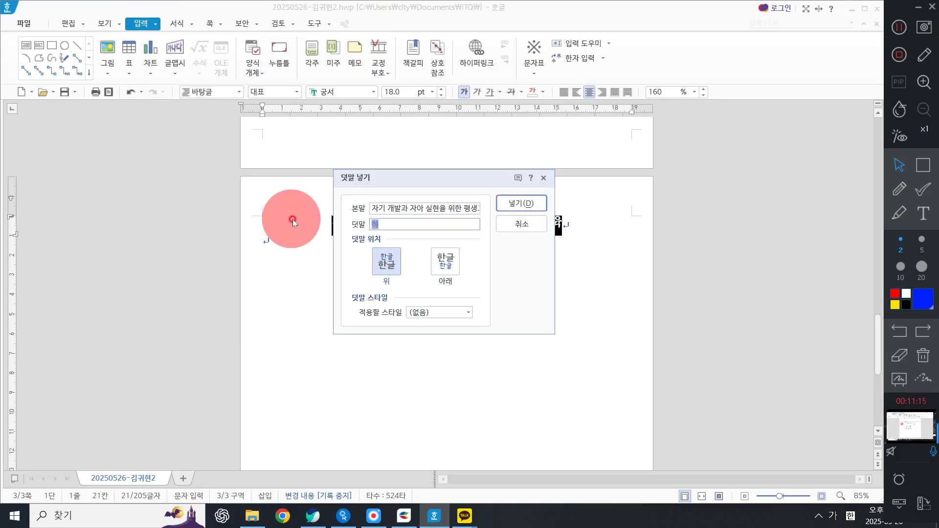
{"action": "type", "text": "한나 둘, 쌓이"}
{"action": "type", "text": "가는 배움"}
{"action": "left_click", "coordinate": [532, 226]}
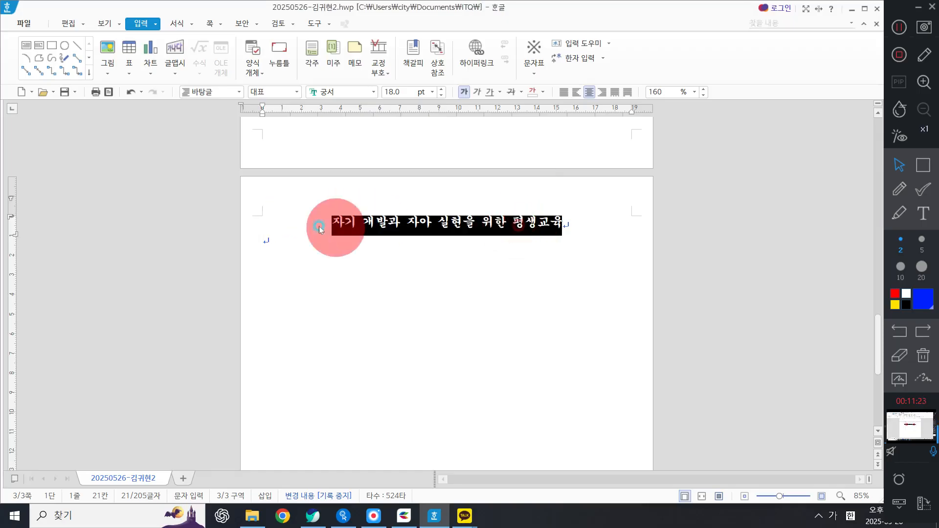
Step: Insert the ruby text 하나 둘, 쌓아가는 배움 above the selected title line
{"action": "left_click", "coordinate": [155, 24]}
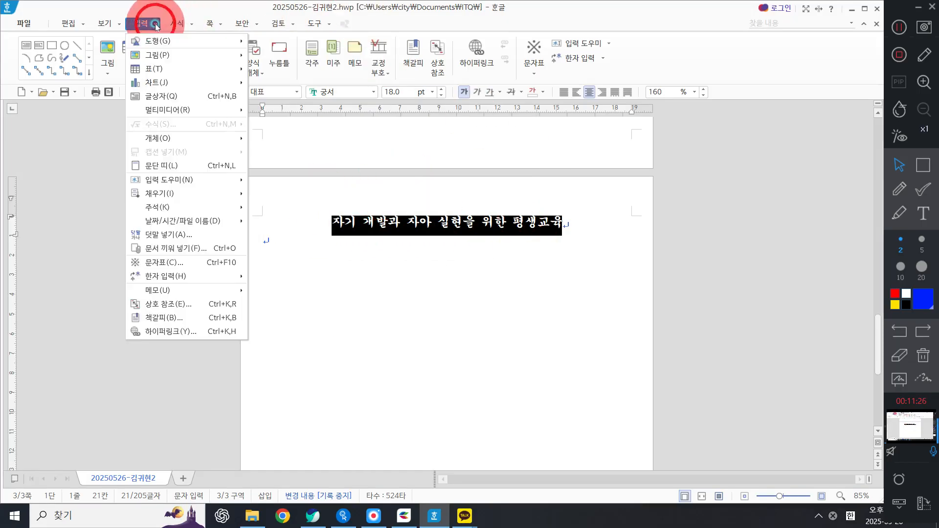
{"action": "left_click", "coordinate": [151, 235]}
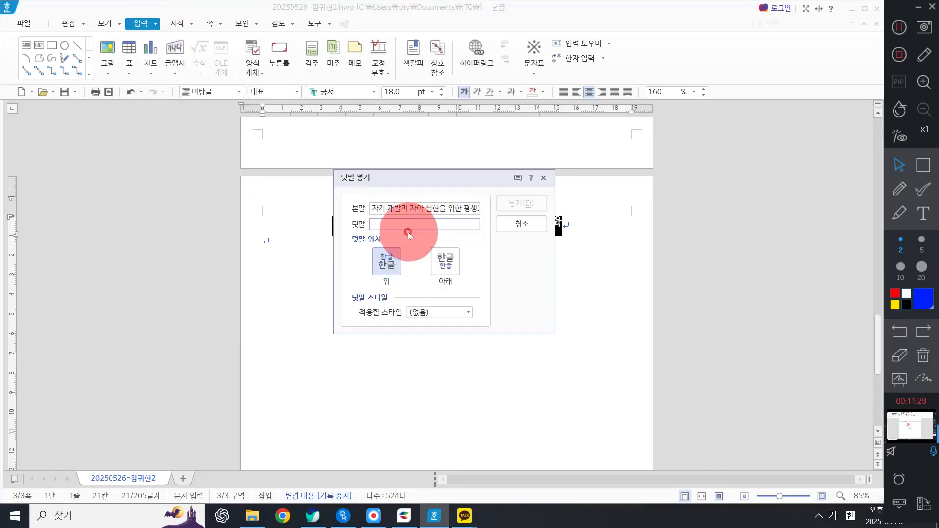
{"action": "type", "text": "하나"}
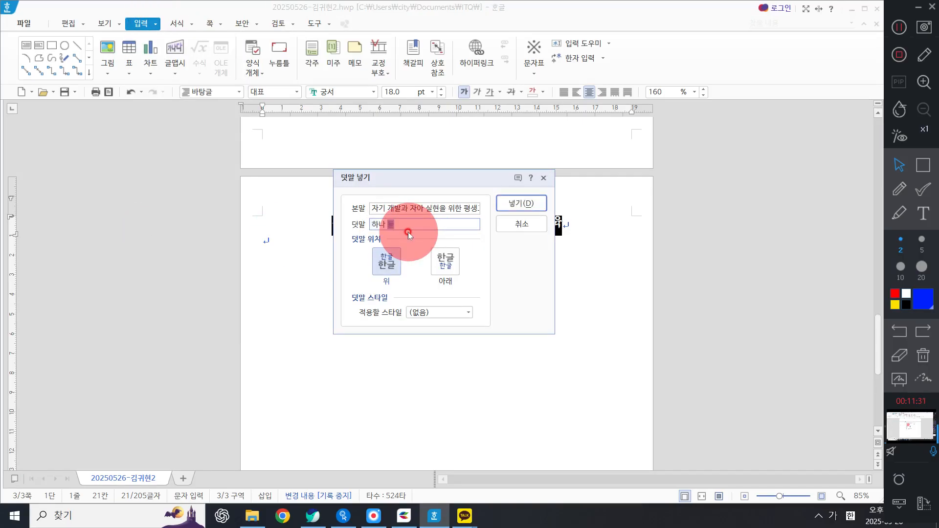
{"action": "type", "text": " 둘, 쌓아가는 배움"}
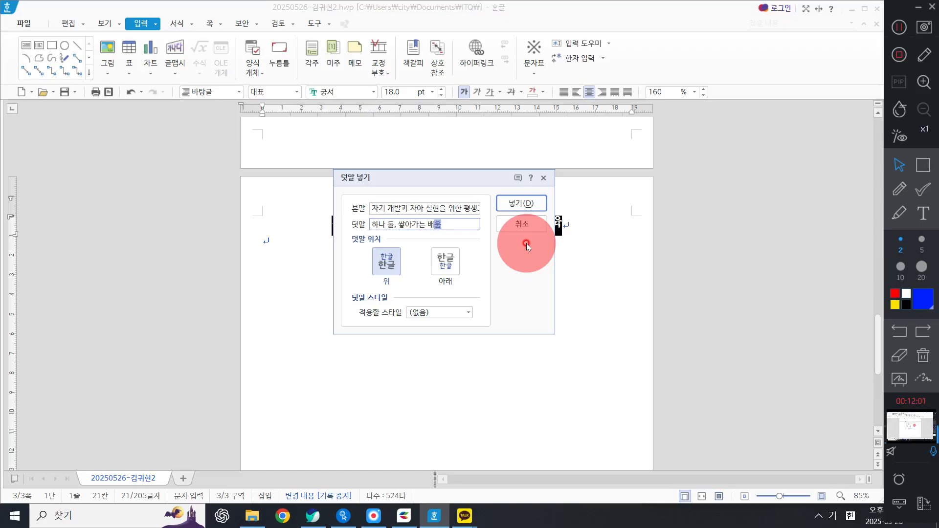
{"action": "left_click", "coordinate": [518, 203]}
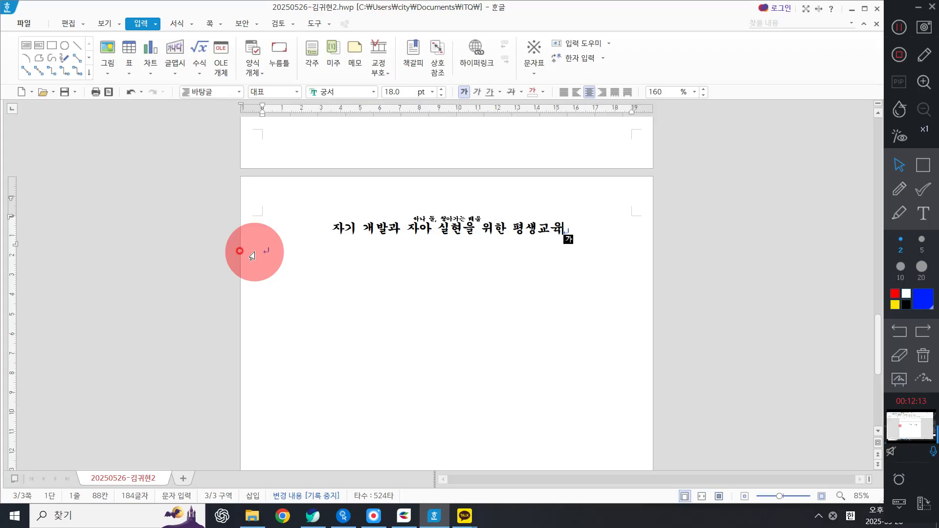
Step: Check the problem sheet's bookmark requirement for the document title
{"action": "left_click", "coordinate": [333, 229]}
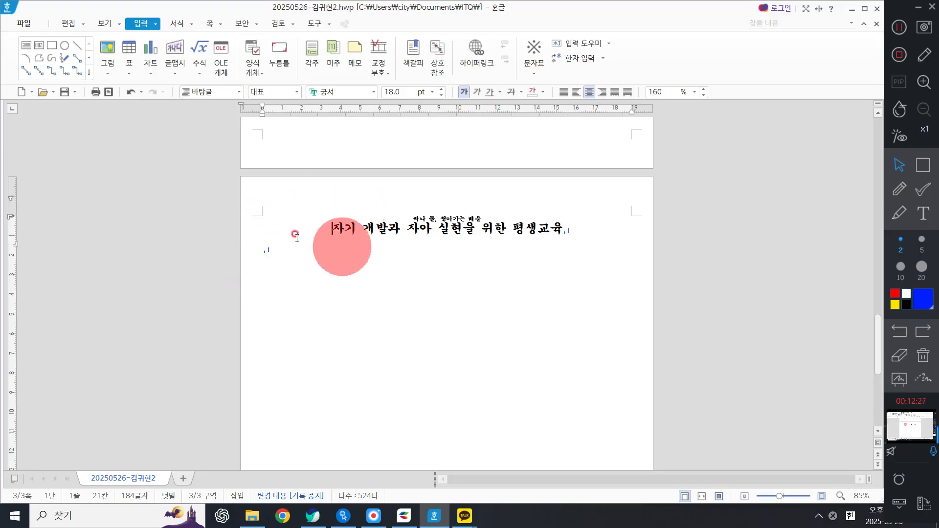
{"action": "left_click", "coordinate": [313, 516]}
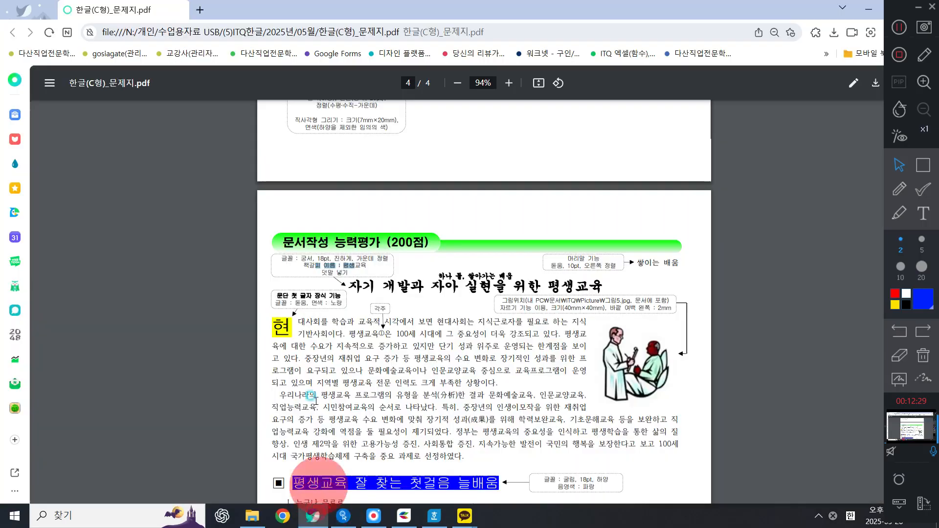
{"action": "left_click_drag", "start_coordinate": [300, 259], "coordinate": [375, 269]}
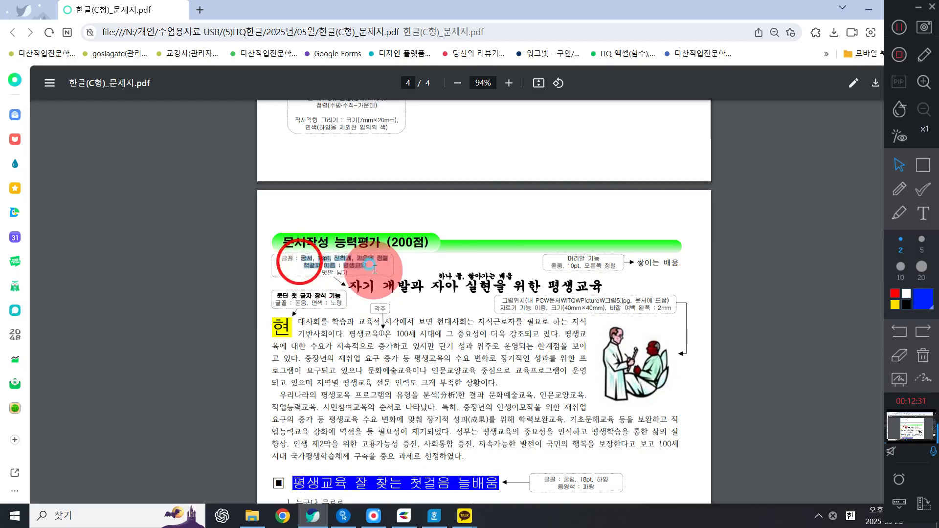
{"action": "left_click", "coordinate": [869, 8]}
Step: Insert a bookmark named 평생교육 at the start of the title line
{"action": "left_click", "coordinate": [319, 230]}
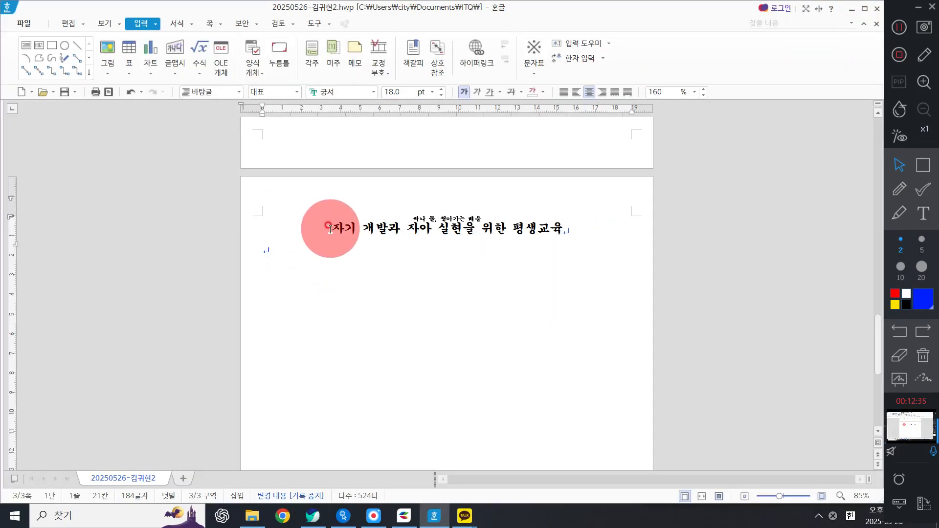
{"action": "left_click", "coordinate": [414, 65]}
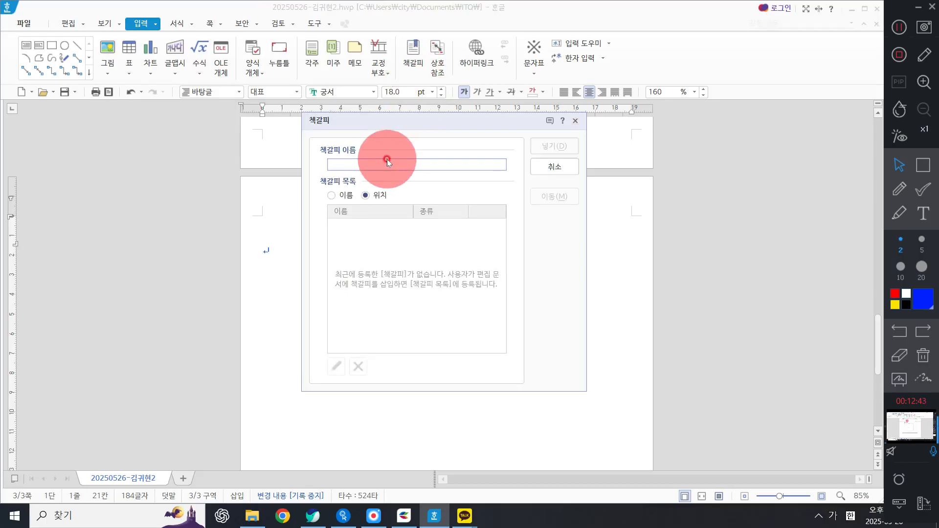
{"action": "type", "text": "펌생교육"}
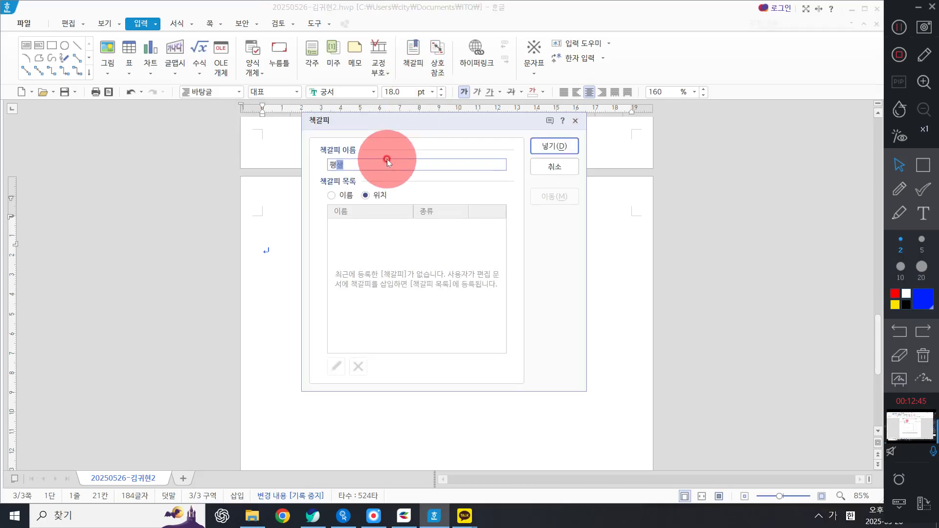
{"action": "key", "text": "Return"}
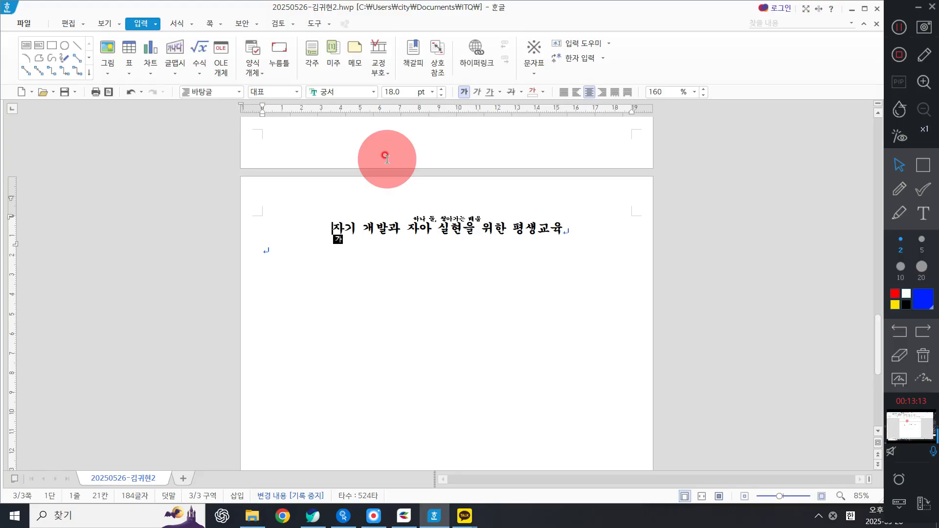
Step: Hyperlink the ABC logo image in the question 4 diagram to the 평생교육 bookmark in the current document
{"action": "scroll", "coordinate": [513, 262], "scroll_direction": "up", "scroll_amount": 10}
{"action": "left_click", "coordinate": [437, 292]}
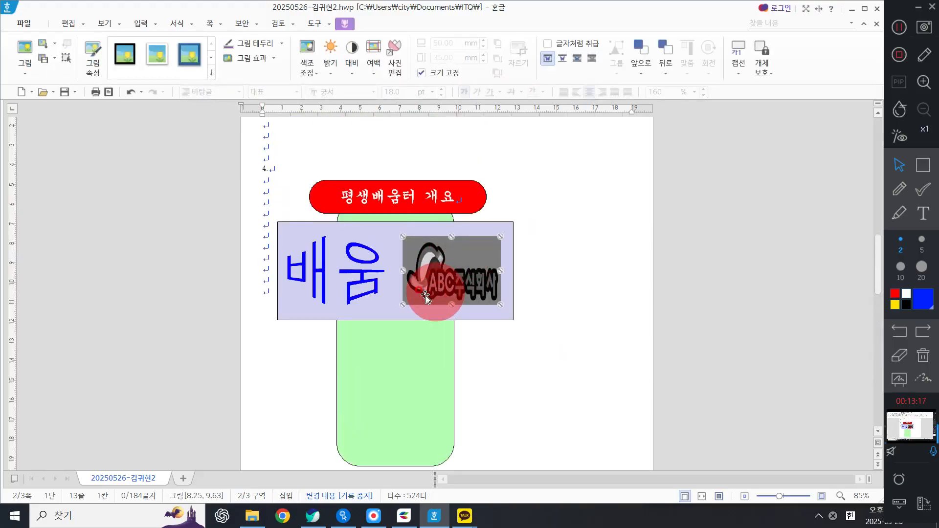
{"action": "right_click", "coordinate": [426, 296]}
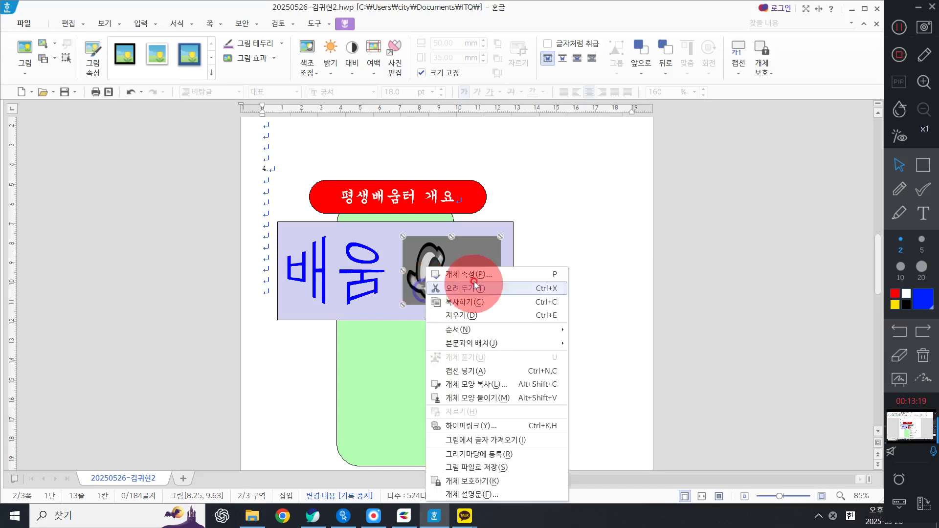
{"action": "left_click", "coordinate": [463, 425]}
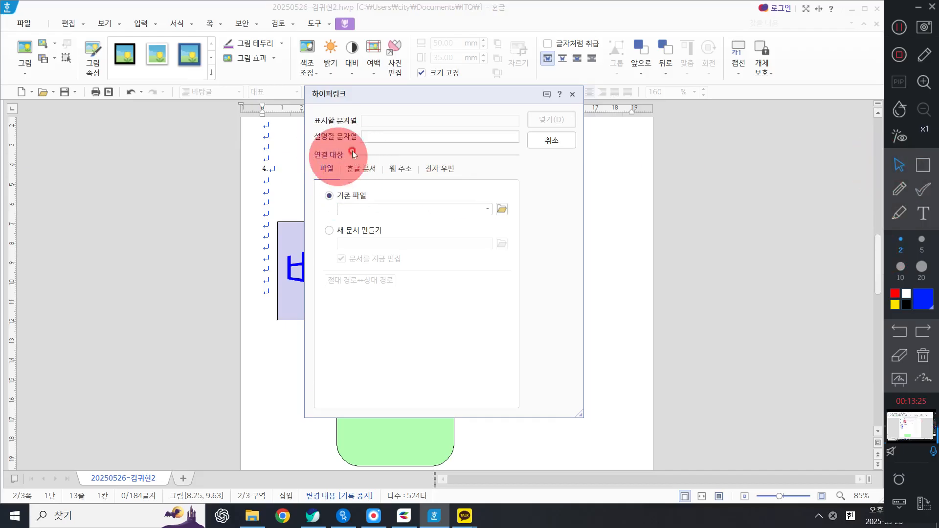
{"action": "left_click", "coordinate": [365, 168]}
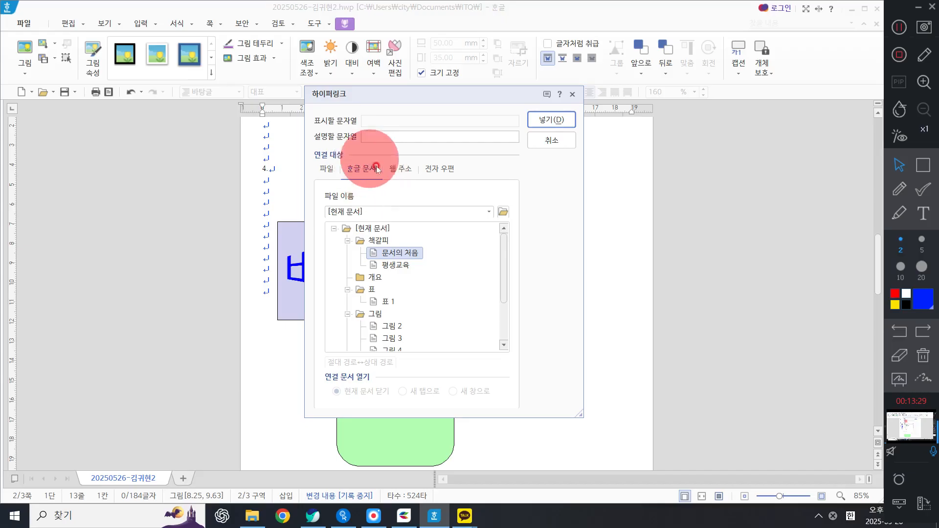
{"action": "left_click", "coordinate": [392, 265]}
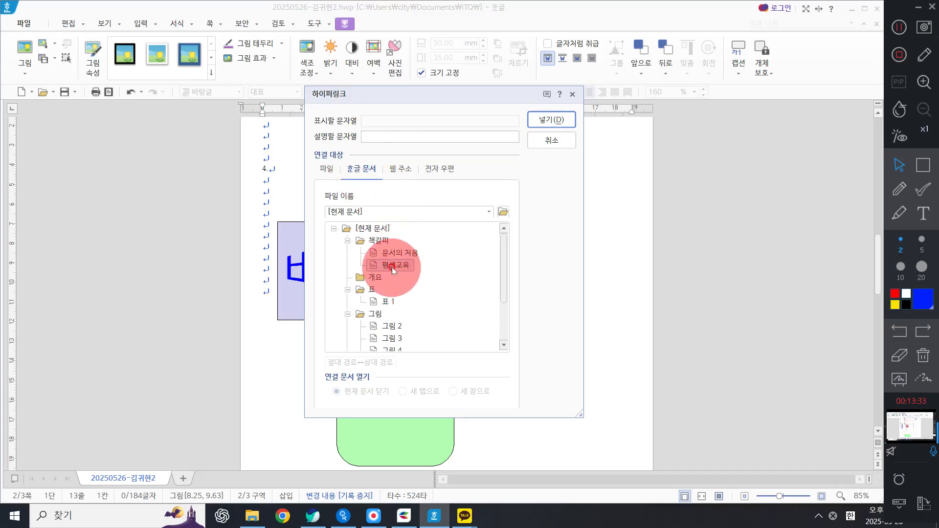
{"action": "left_click", "coordinate": [551, 119]}
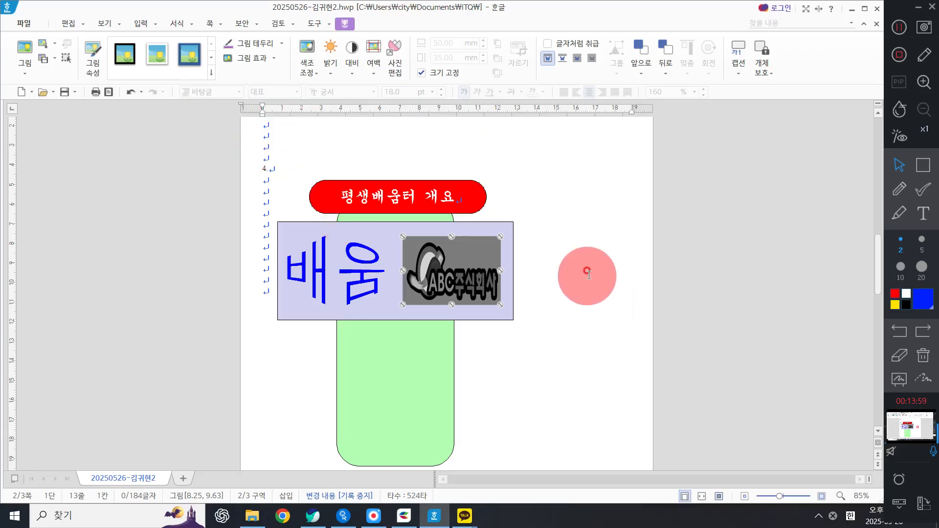
Step: Follow the logo's hyperlink to test that it jumps to the bookmarked title
{"action": "left_click", "coordinate": [601, 257]}
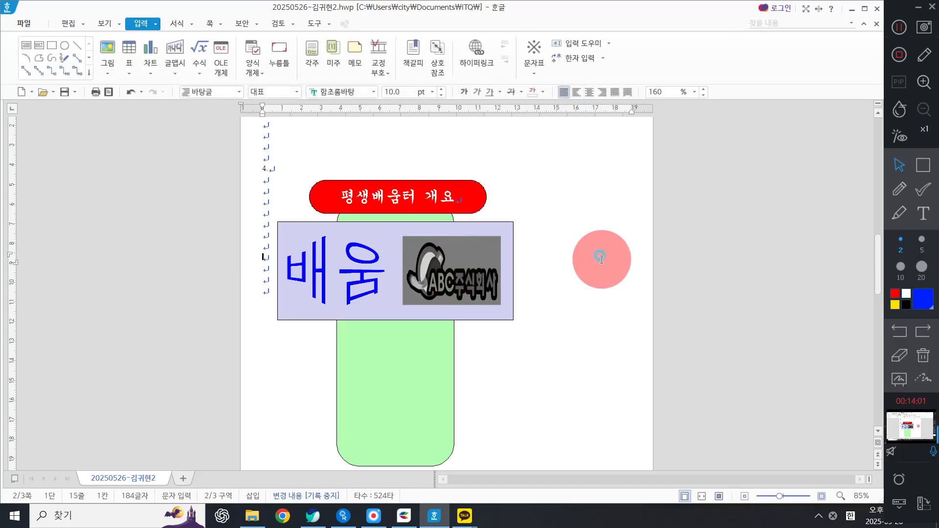
{"action": "left_click", "coordinate": [446, 264]}
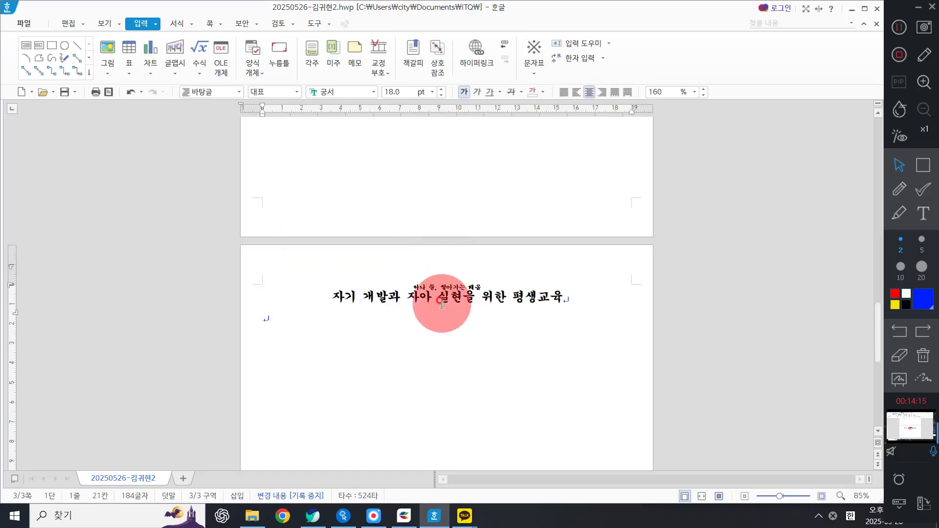
{"action": "left_click", "coordinate": [333, 299]}
{"action": "left_click", "coordinate": [305, 294]}
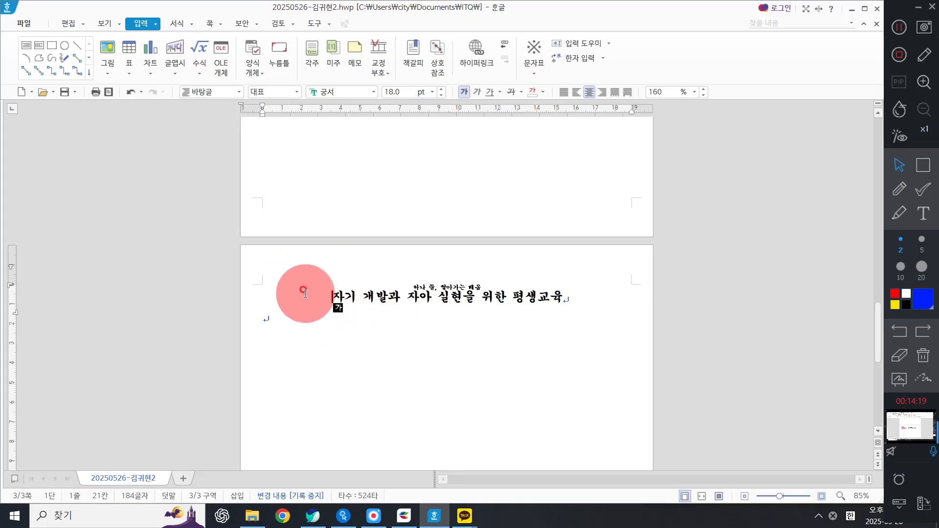
{"action": "scroll", "coordinate": [419, 272], "scroll_direction": "up", "scroll_amount": 10}
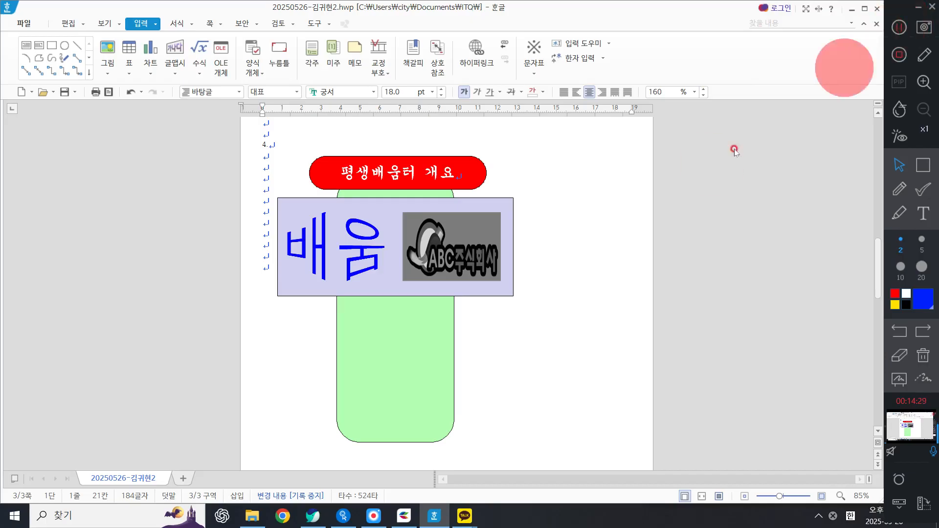
{"action": "left_click", "coordinate": [587, 293]}
{"action": "scroll", "coordinate": [519, 286], "scroll_direction": "down", "scroll_amount": 1}
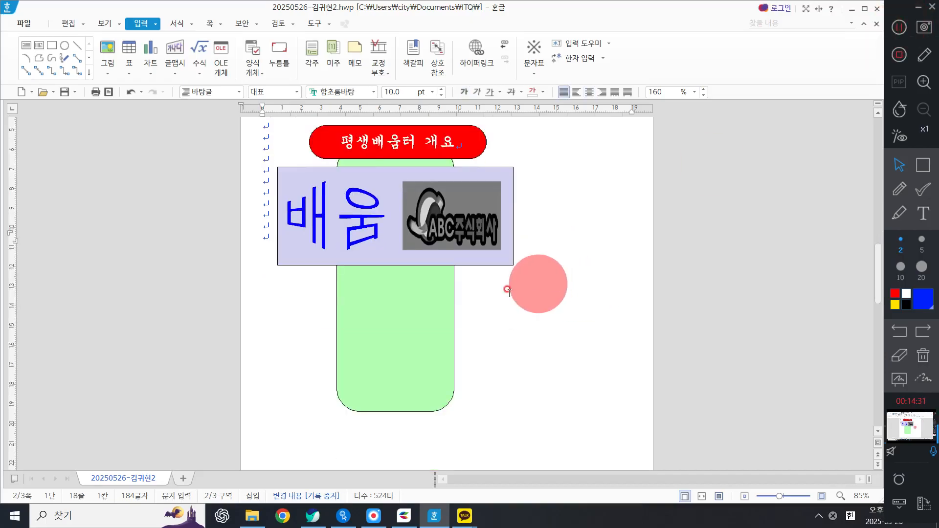
{"action": "scroll", "coordinate": [410, 338], "scroll_direction": "up", "scroll_amount": 2}
{"action": "scroll", "coordinate": [410, 337], "scroll_direction": "down", "scroll_amount": 2}
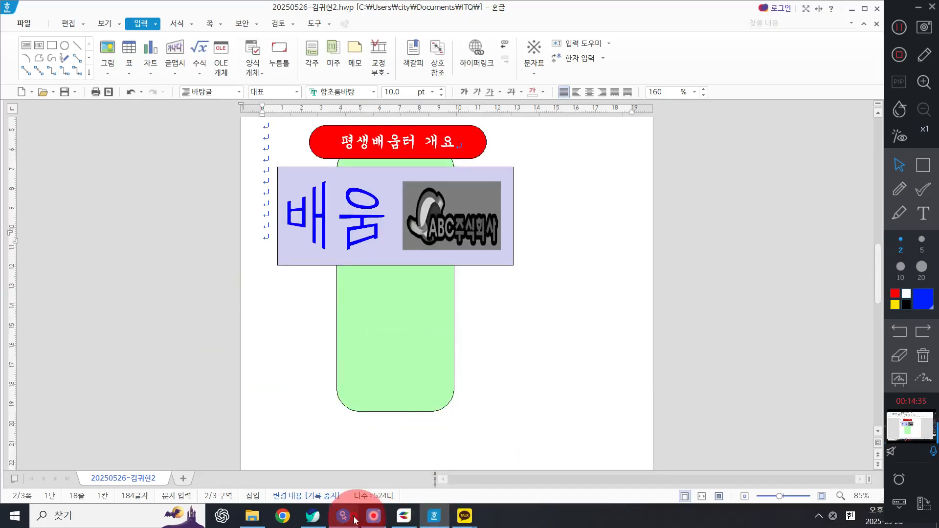
Step: Examine the problem sheet's specs for the small rectangles and connecting lines beside the numbered items
{"action": "left_click", "coordinate": [313, 516]}
{"action": "scroll", "coordinate": [308, 337], "scroll_direction": "up", "scroll_amount": 15}
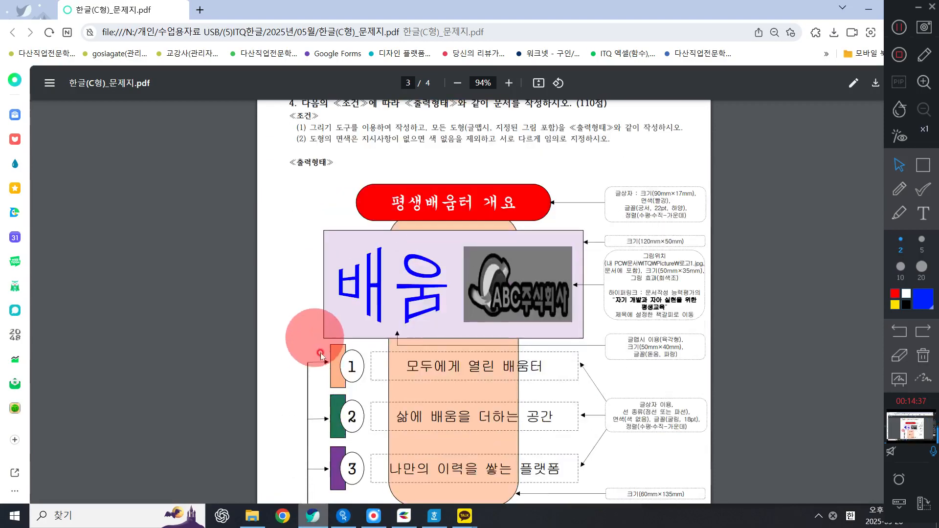
{"action": "scroll", "coordinate": [367, 421], "scroll_direction": "down", "scroll_amount": 1}
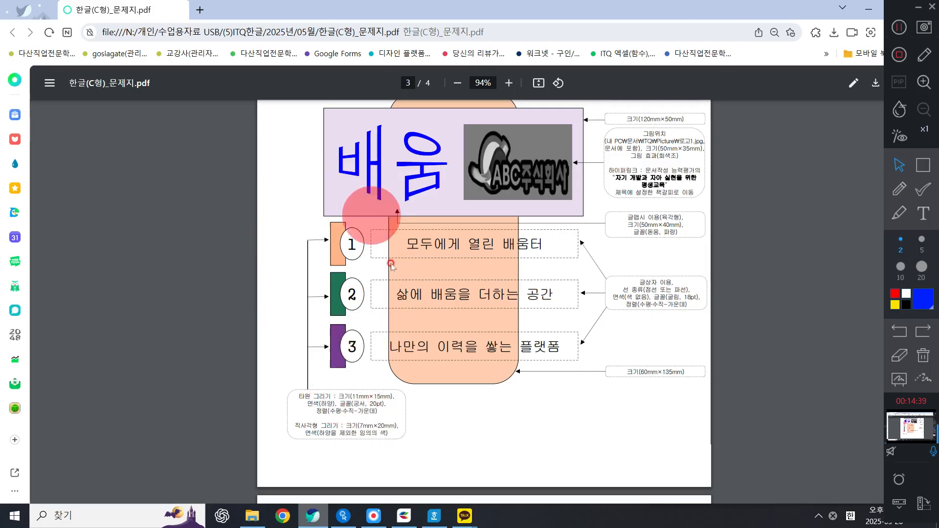
{"action": "left_click", "coordinate": [921, 166]}
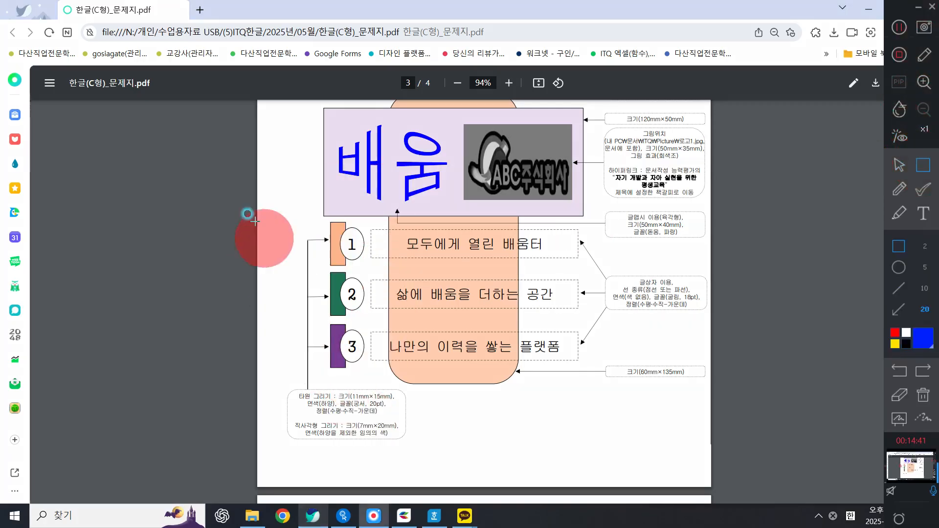
{"action": "left_click_drag", "start_coordinate": [302, 212], "coordinate": [385, 390]}
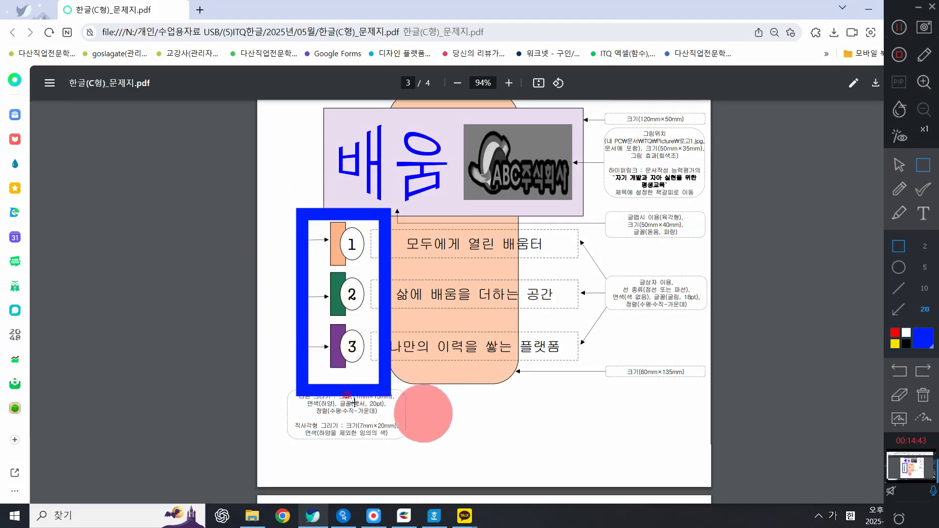
{"action": "left_click_drag", "start_coordinate": [281, 383], "coordinate": [425, 448]}
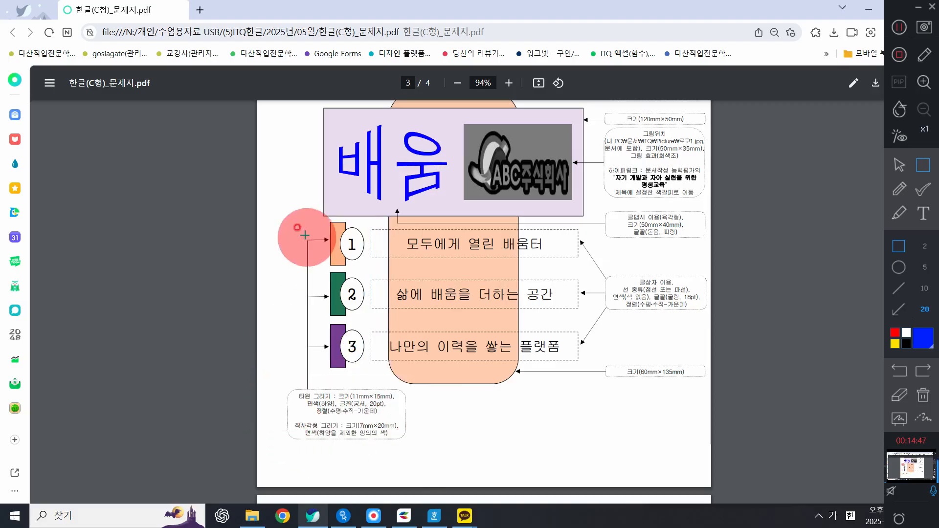
{"action": "left_click_drag", "start_coordinate": [319, 204], "coordinate": [352, 276]}
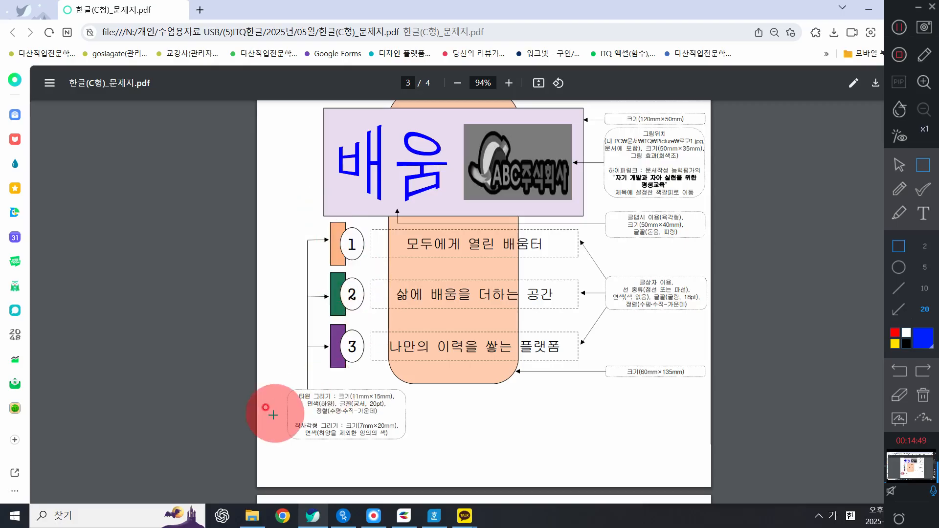
{"action": "left_click_drag", "start_coordinate": [264, 409], "coordinate": [431, 452]}
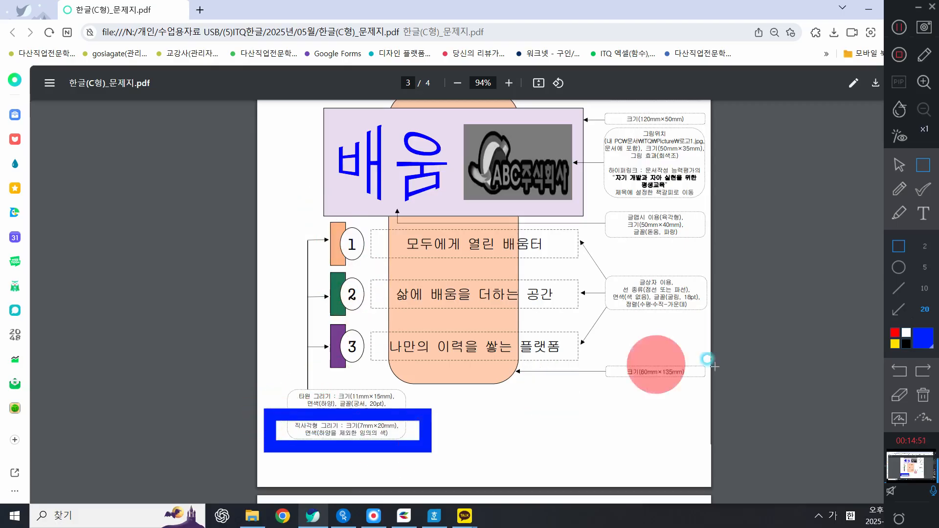
{"action": "left_click", "coordinate": [899, 165]}
{"action": "left_click", "coordinate": [868, 10]}
Step: Draw a rectangle in the diagram and set it to 7 mm wide by 20 mm high with fixed size
{"action": "left_click", "coordinate": [136, 25]}
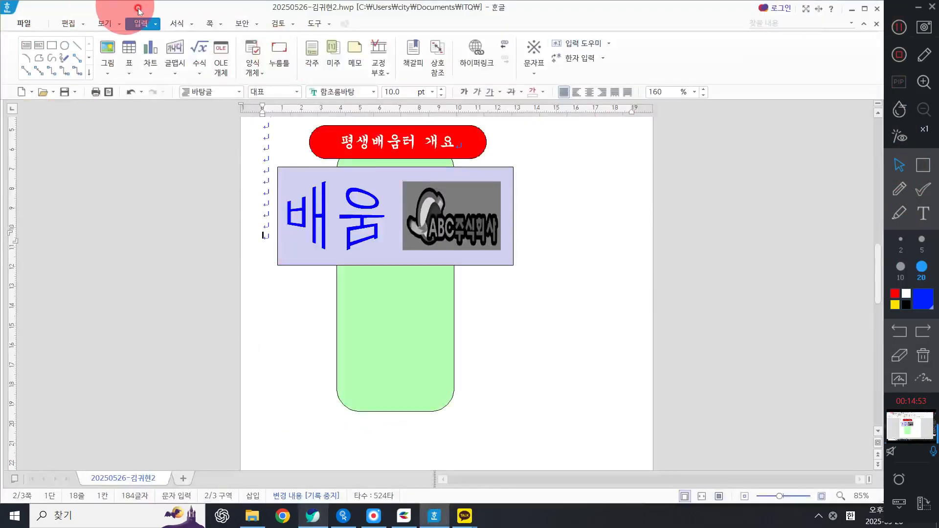
{"action": "left_click", "coordinate": [51, 45]}
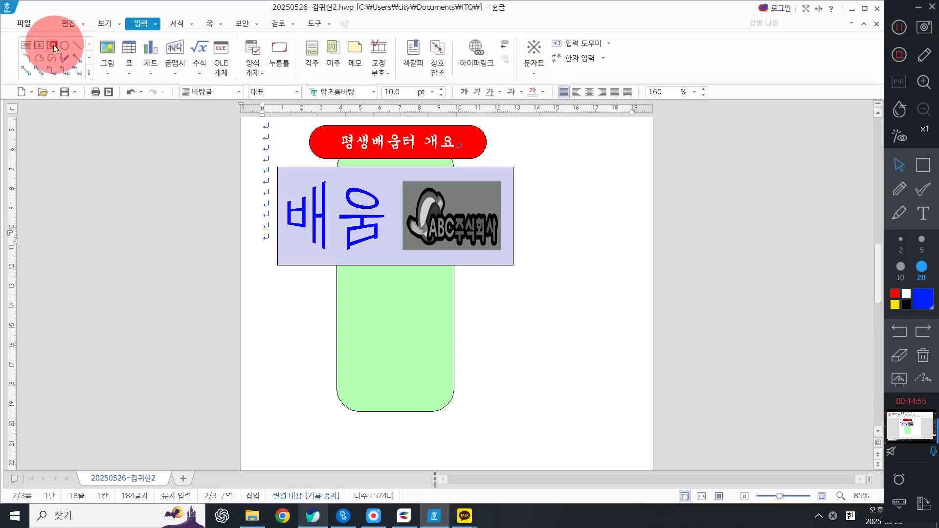
{"action": "left_click", "coordinate": [479, 288]}
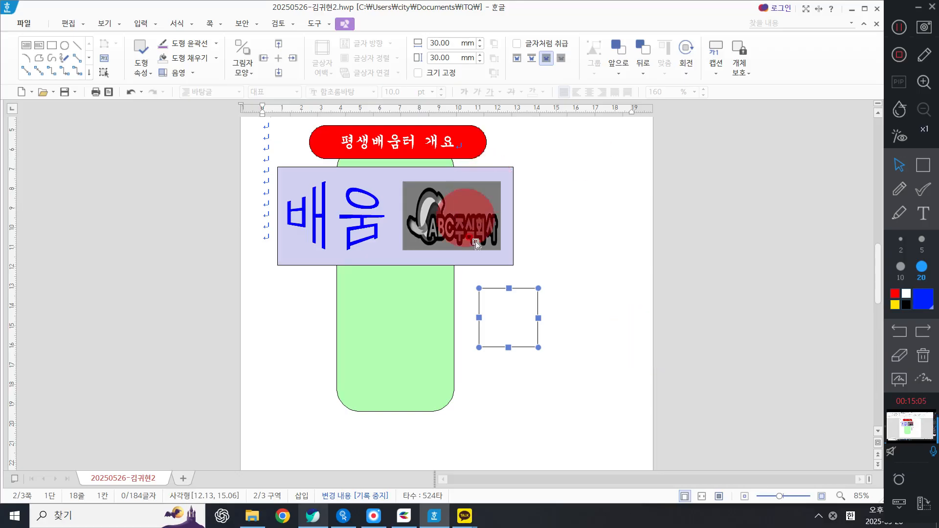
{"action": "double_click", "coordinate": [502, 295]}
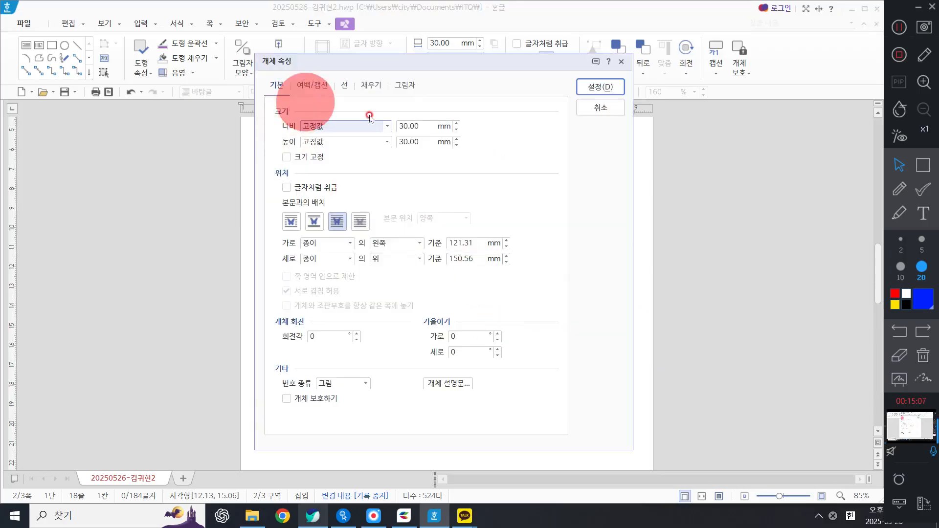
{"action": "double_click", "coordinate": [413, 126]}
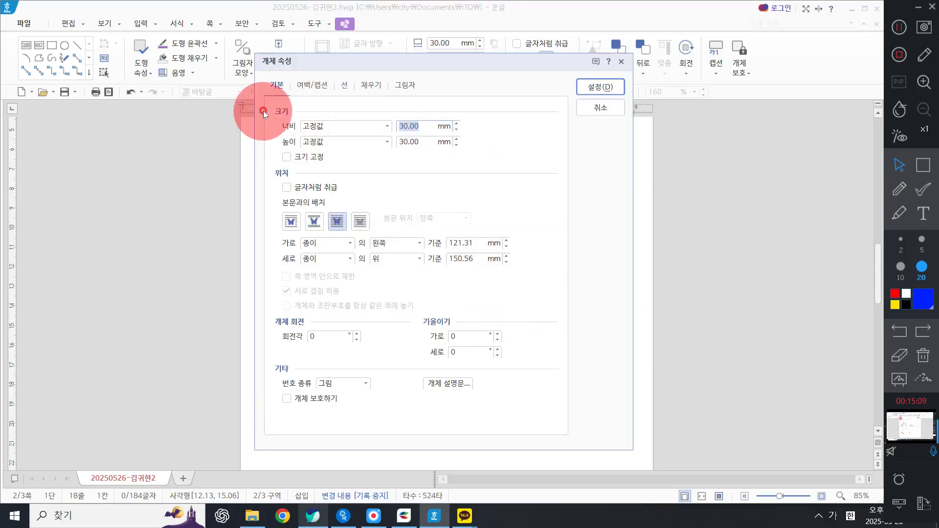
{"action": "type", "text": "7"}
{"action": "key", "text": "Tab"}
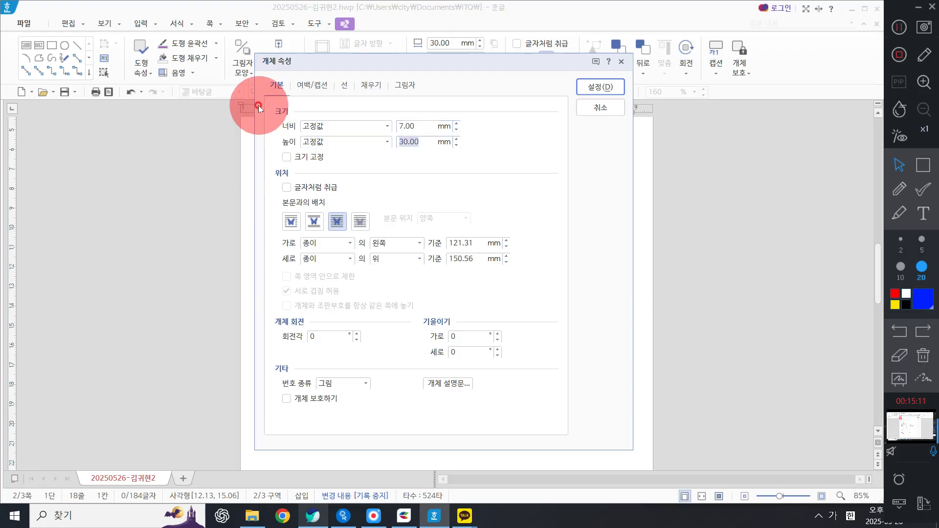
{"action": "type", "text": "20"}
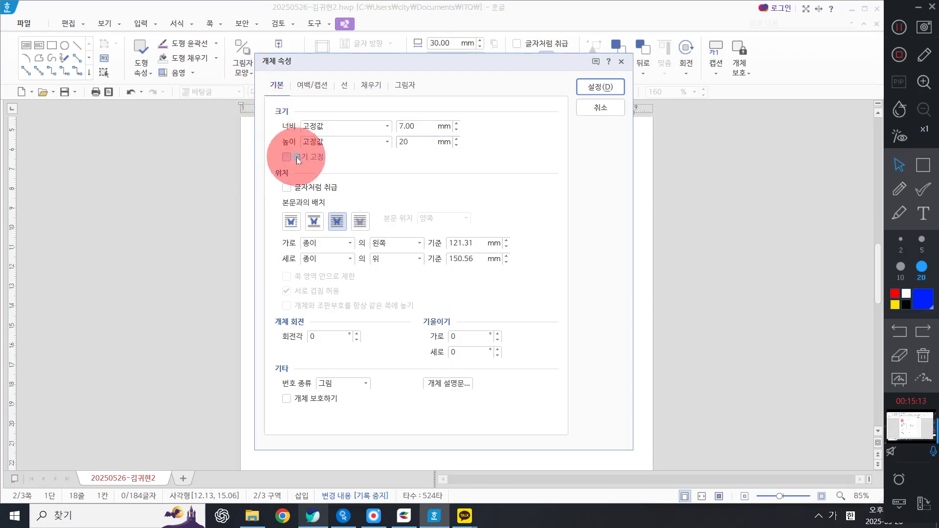
{"action": "left_click", "coordinate": [294, 157]}
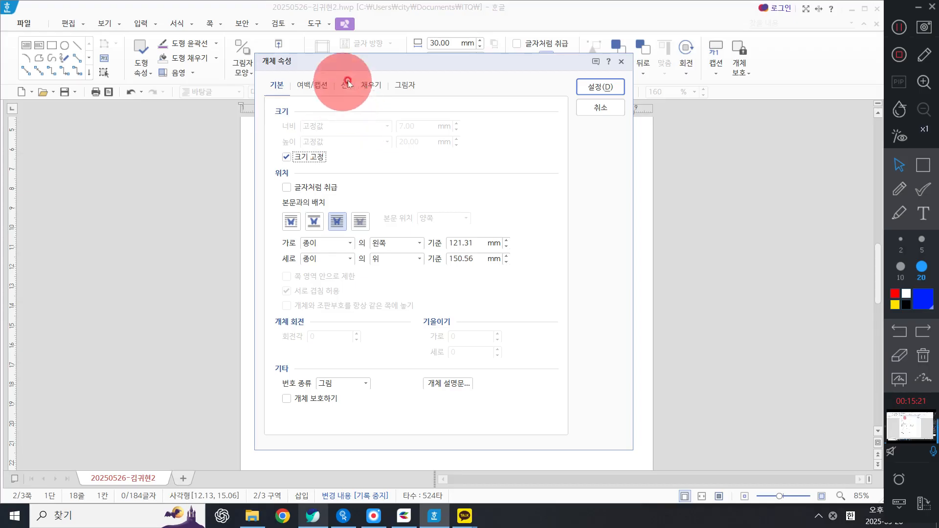
Step: Fill the rectangle with sky blue and move it just below the left edge of the image box
{"action": "left_click", "coordinate": [371, 85]}
{"action": "left_click", "coordinate": [352, 153]}
{"action": "left_click", "coordinate": [404, 235]}
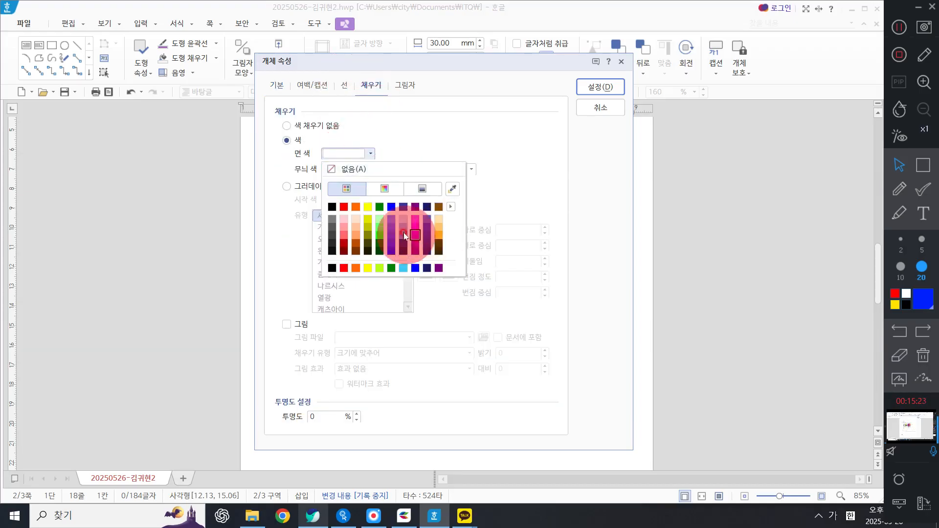
{"action": "left_click", "coordinate": [439, 221]}
{"action": "left_click", "coordinate": [357, 153]}
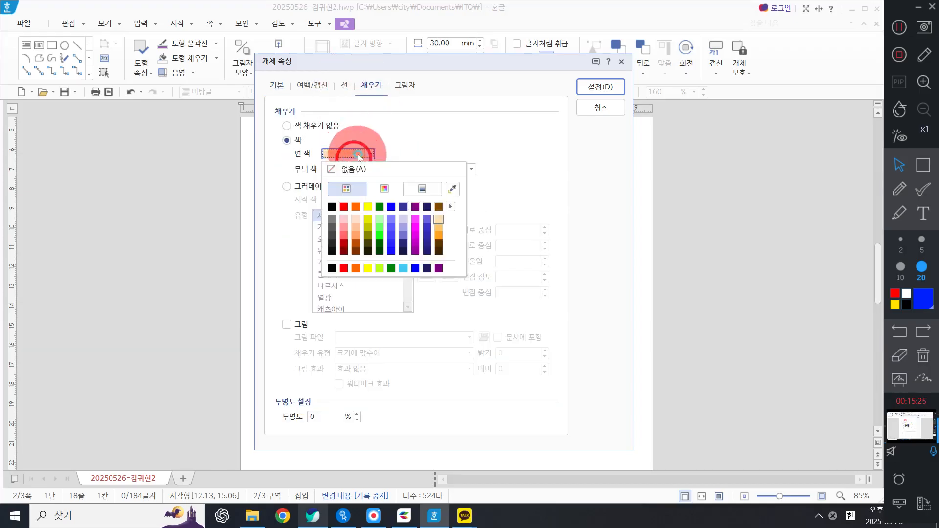
{"action": "left_click", "coordinate": [403, 268]}
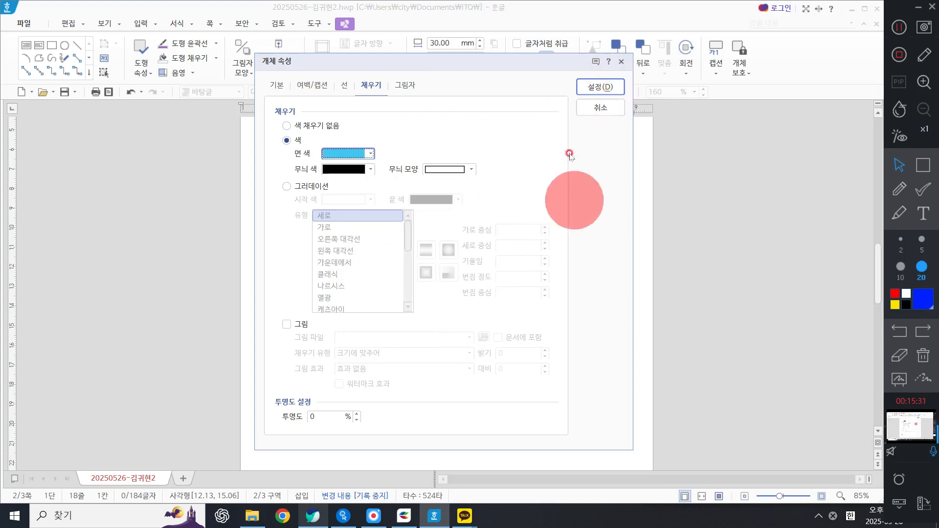
{"action": "left_click", "coordinate": [602, 87]}
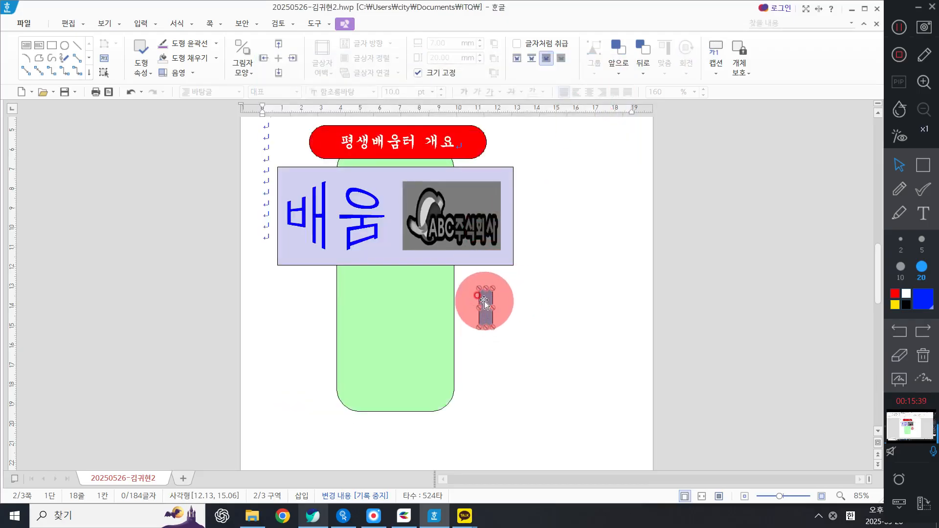
{"action": "left_click_drag", "start_coordinate": [482, 298], "coordinate": [293, 283]}
{"action": "left_click", "coordinate": [539, 299]}
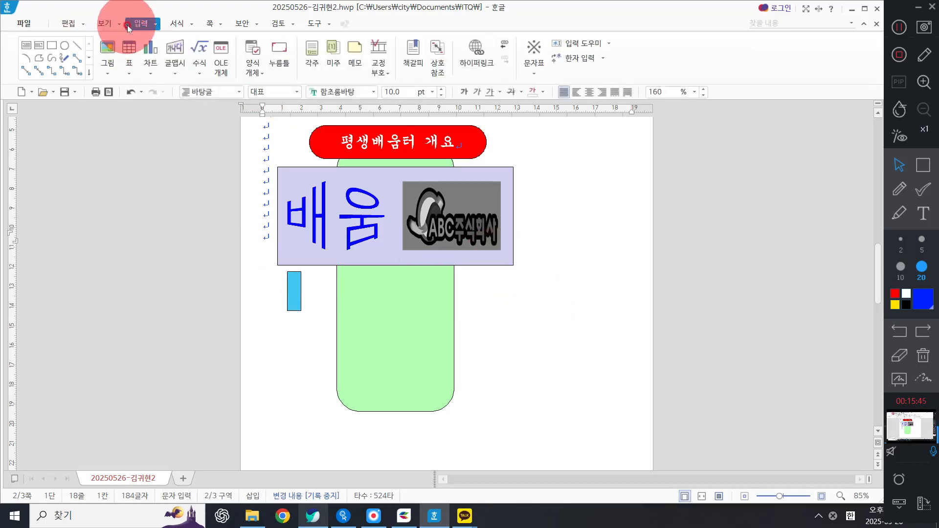
Step: Draw an ellipse and set it to 11 mm wide by 15 mm high with fixed size
{"action": "left_click", "coordinate": [64, 47]}
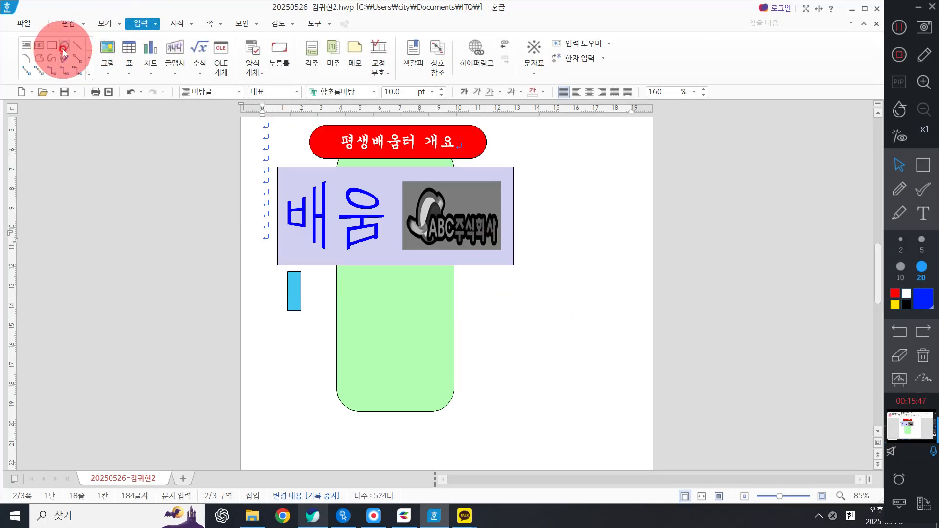
{"action": "mouse_move", "coordinate": [507, 306]}
{"action": "left_mouse_down"}
{"action": "mouse_move", "coordinate": [566, 350]}
{"action": "mouse_move", "coordinate": [566, 365]}
{"action": "mouse_move", "coordinate": [501, 314]}
{"action": "mouse_move", "coordinate": [503, 304]}
{"action": "left_mouse_up"}
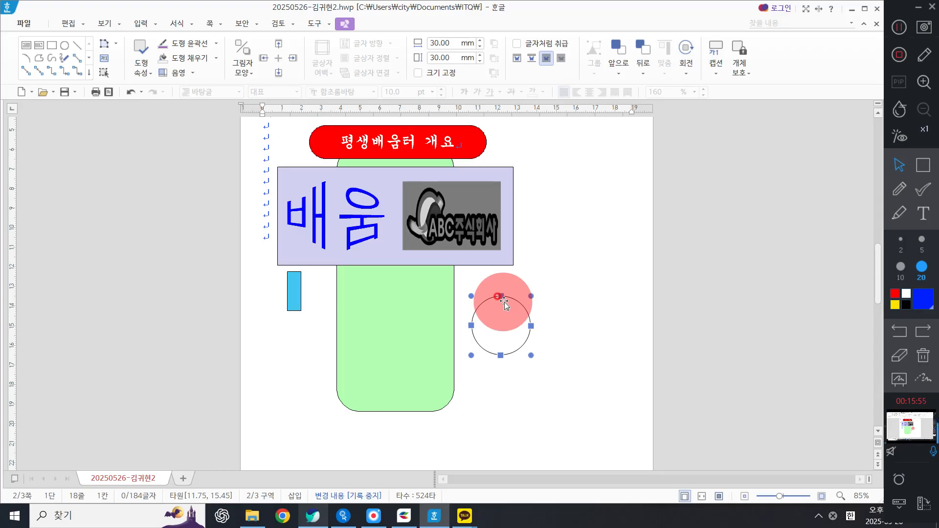
{"action": "left_click", "coordinate": [511, 316]}
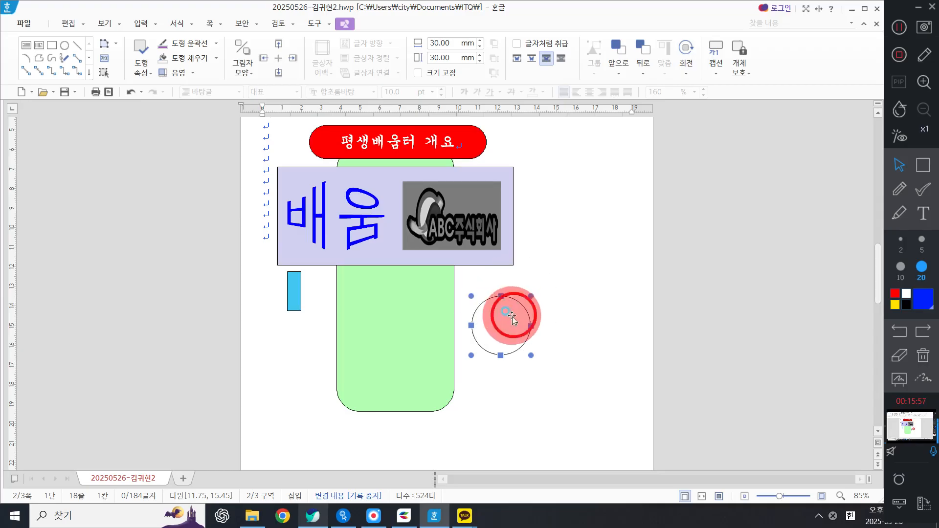
{"action": "left_click", "coordinate": [487, 323]}
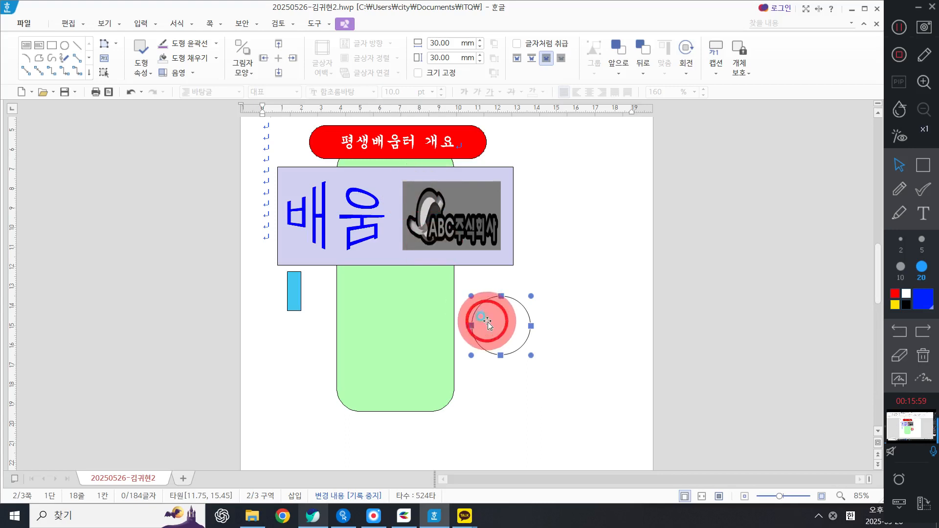
{"action": "double_click", "coordinate": [487, 323]}
{"action": "left_click", "coordinate": [277, 85]}
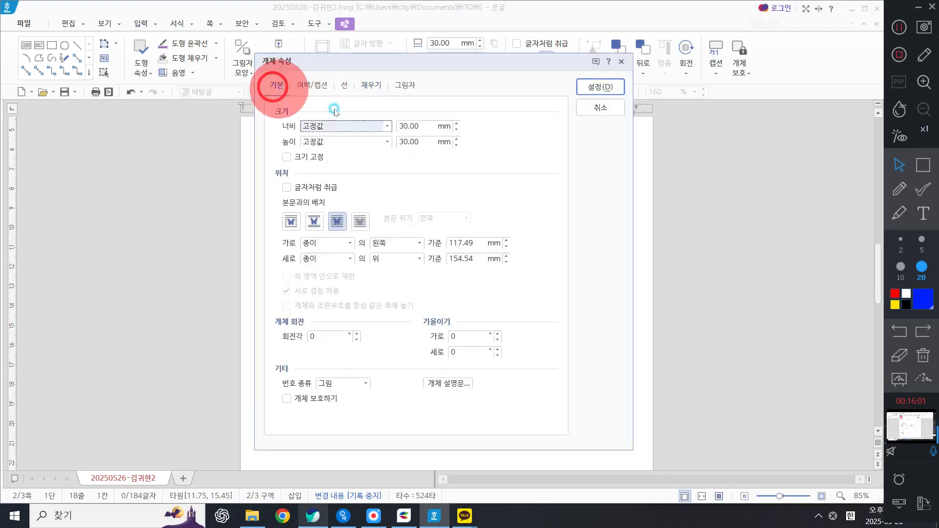
{"action": "double_click", "coordinate": [413, 126]}
{"action": "type", "text": "11"}
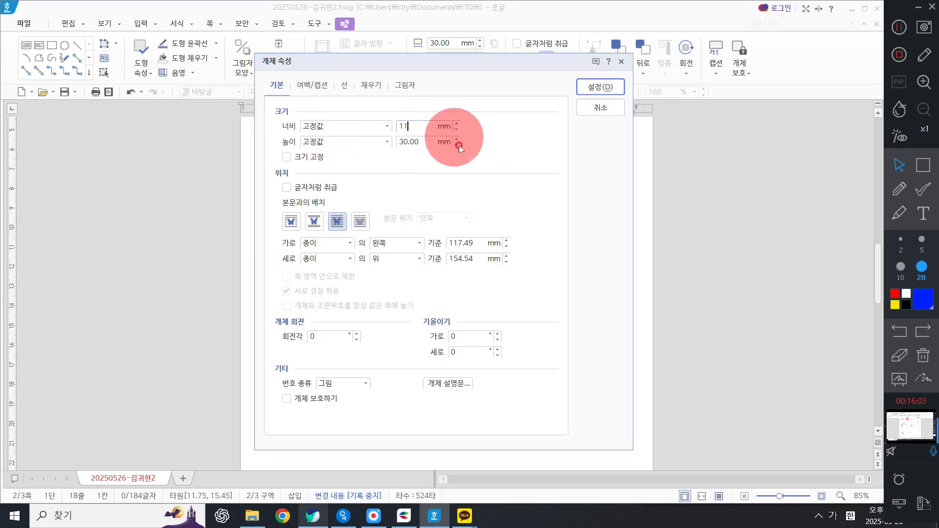
{"action": "key", "text": "Tab"}
{"action": "key", "text": "Tab"}
{"action": "type", "text": "15"}
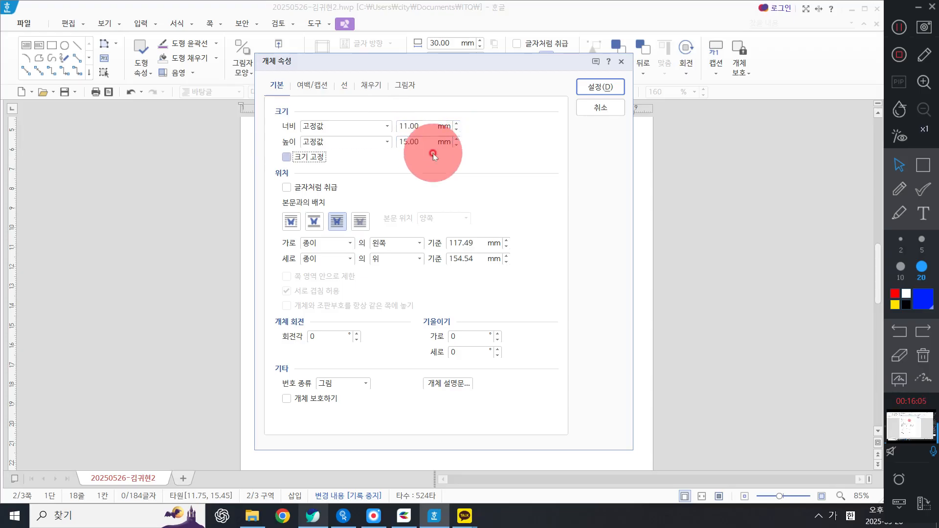
{"action": "key", "text": "space"}
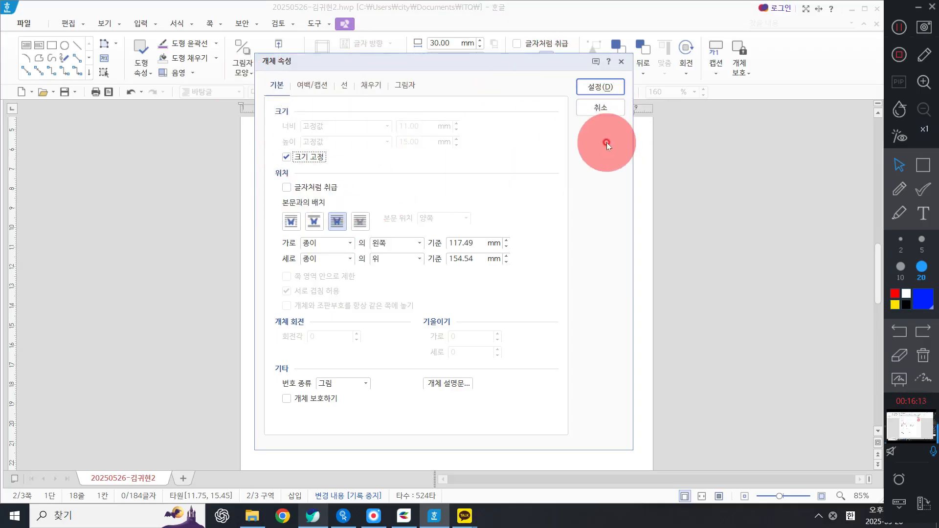
{"action": "left_click", "coordinate": [601, 87]}
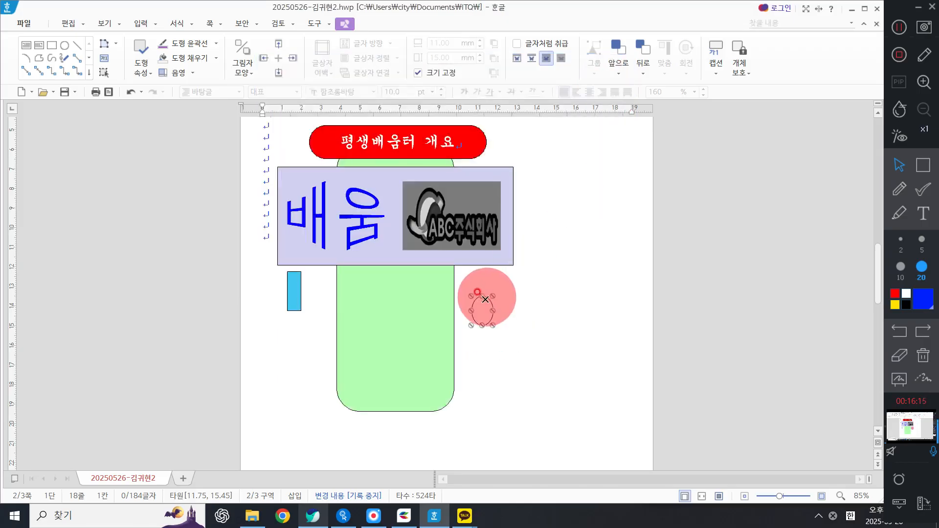
Step: Move the ellipse so it sits against the right side of the sky-blue rectangle
{"action": "left_click_drag", "start_coordinate": [483, 310], "coordinate": [312, 293]}
{"action": "left_click", "coordinate": [483, 325]}
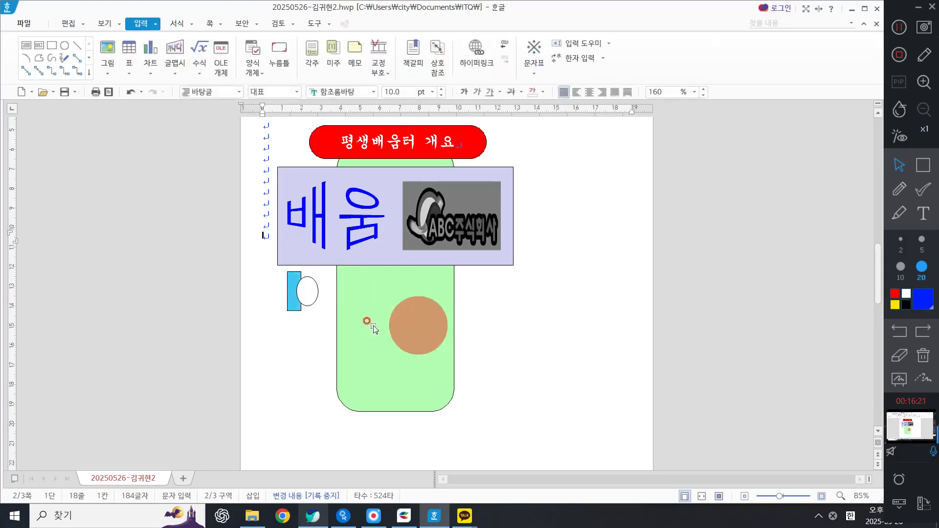
{"action": "left_click", "coordinate": [305, 293]}
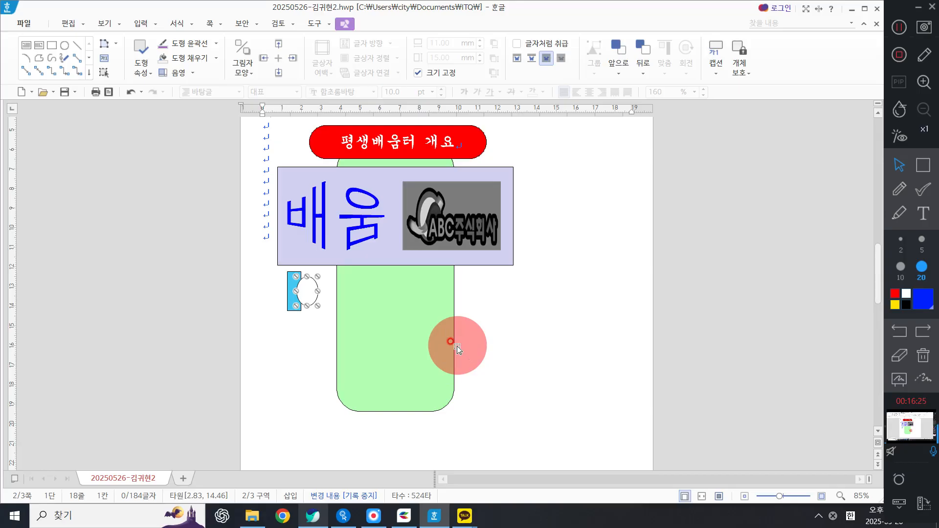
{"action": "scroll", "coordinate": [458, 348], "scroll_direction": "up", "scroll_amount": 7}
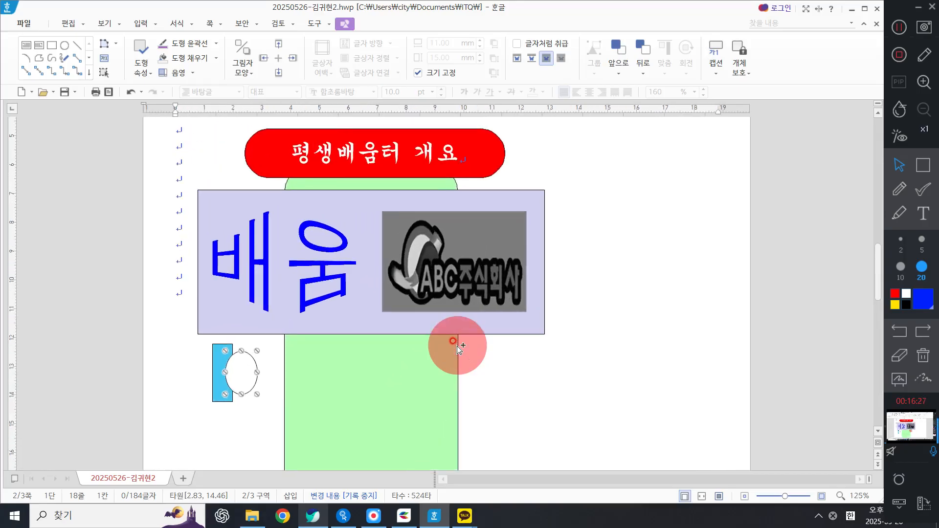
{"action": "scroll", "coordinate": [457, 348], "scroll_direction": "down", "scroll_amount": 5}
{"action": "scroll", "coordinate": [457, 348], "scroll_direction": "up", "scroll_amount": 1}
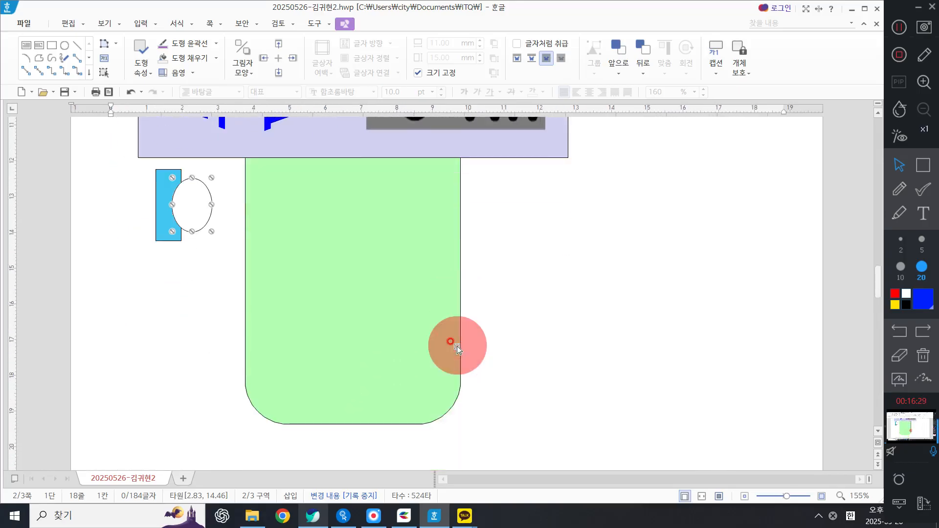
Step: Add text inside the ellipse: set the font to 궁서, center it, and enter 1
{"action": "right_click", "coordinate": [190, 202]}
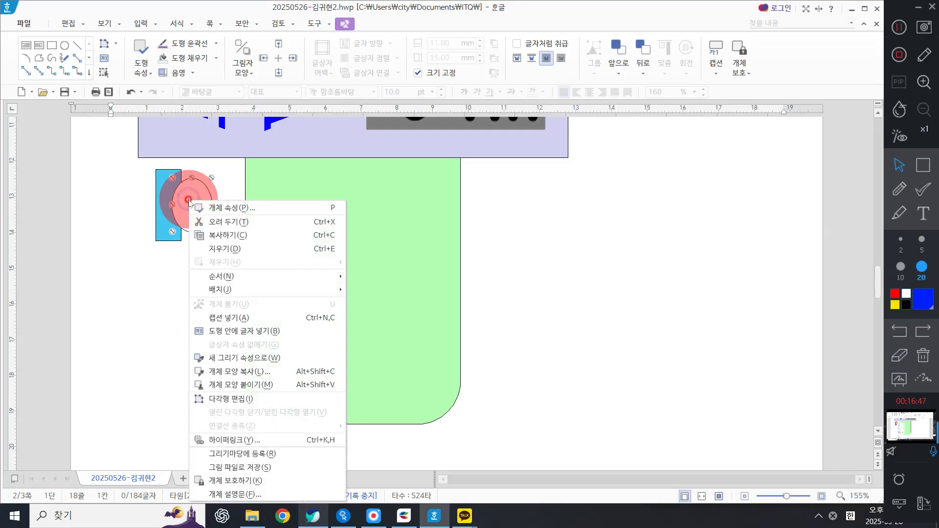
{"action": "left_click", "coordinate": [287, 331]}
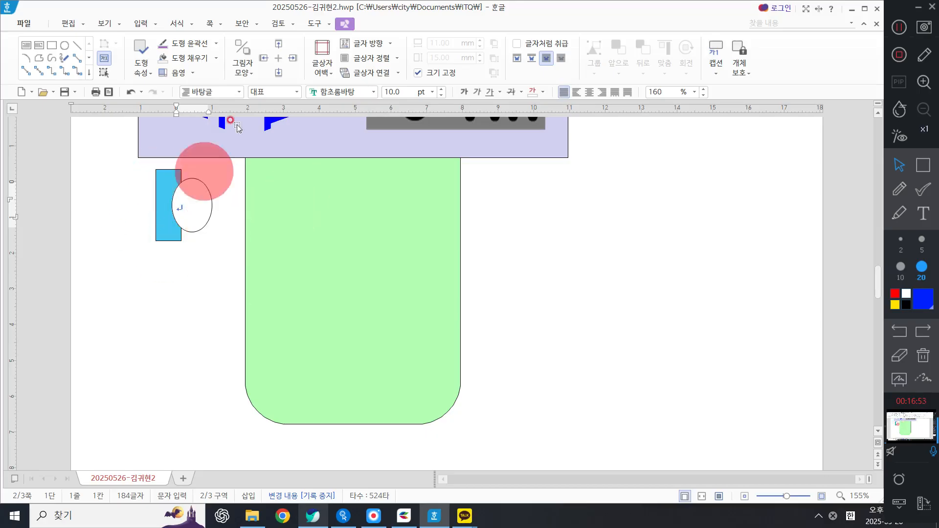
{"action": "left_click", "coordinate": [356, 89]}
{"action": "type", "text": "궁서"}
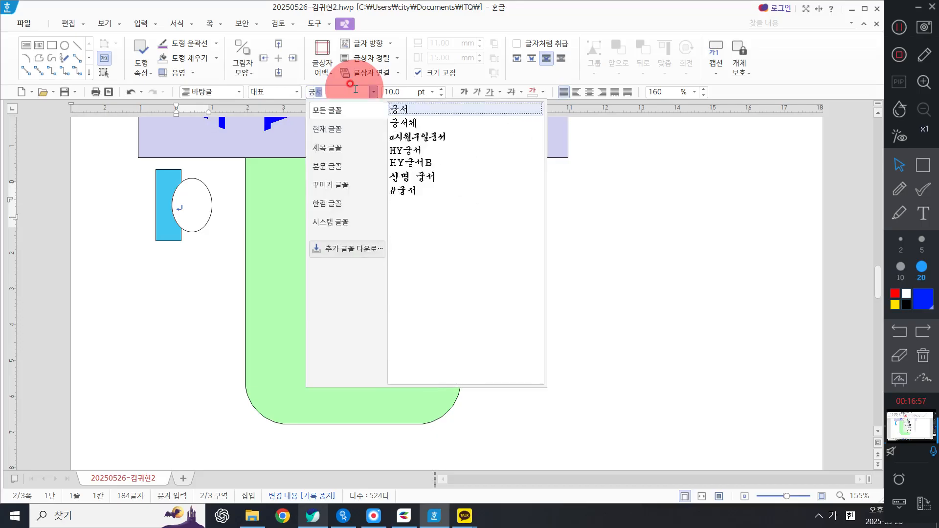
{"action": "key", "text": "Return"}
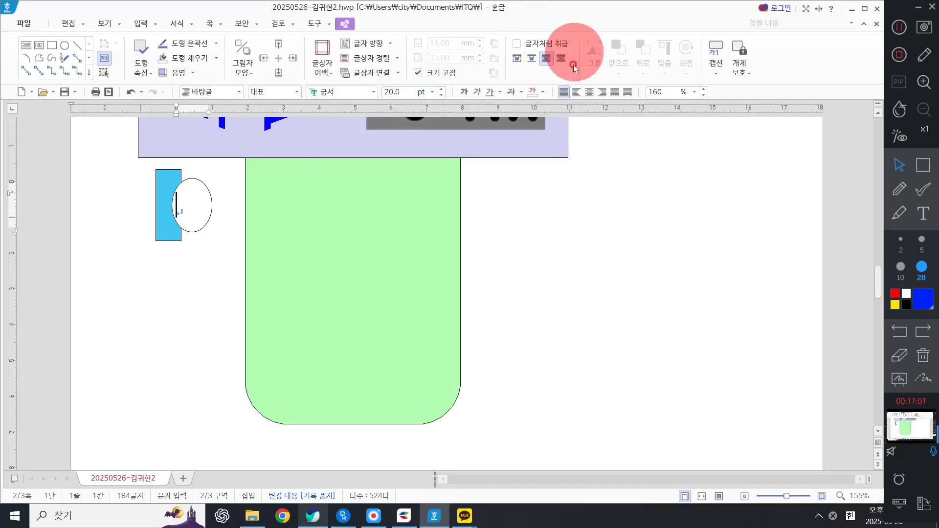
{"action": "left_click", "coordinate": [589, 89]}
{"action": "type", "text": "1"}
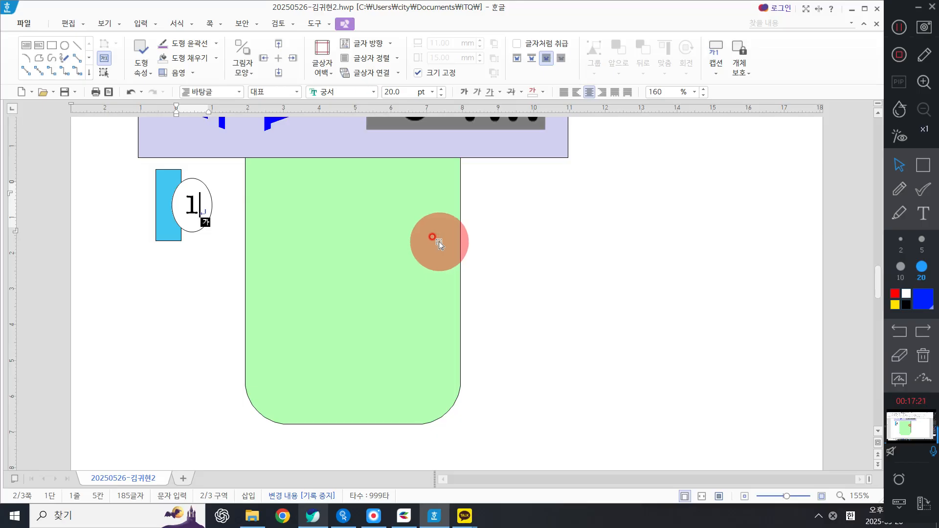
Step: Select the rectangle and ellipse together and copy them twice downward to make three stacked items
{"action": "left_click", "coordinate": [166, 232]}
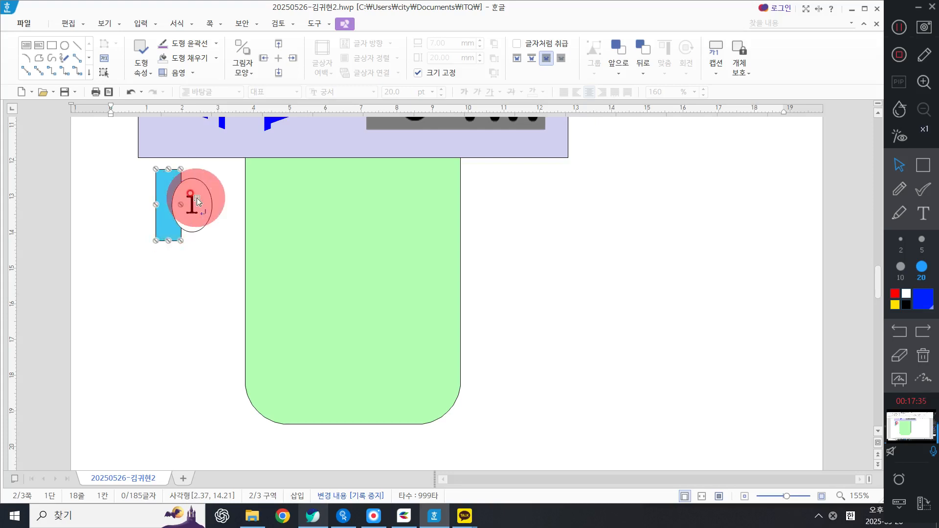
{"action": "left_click", "coordinate": [197, 201], "text": "shift"}
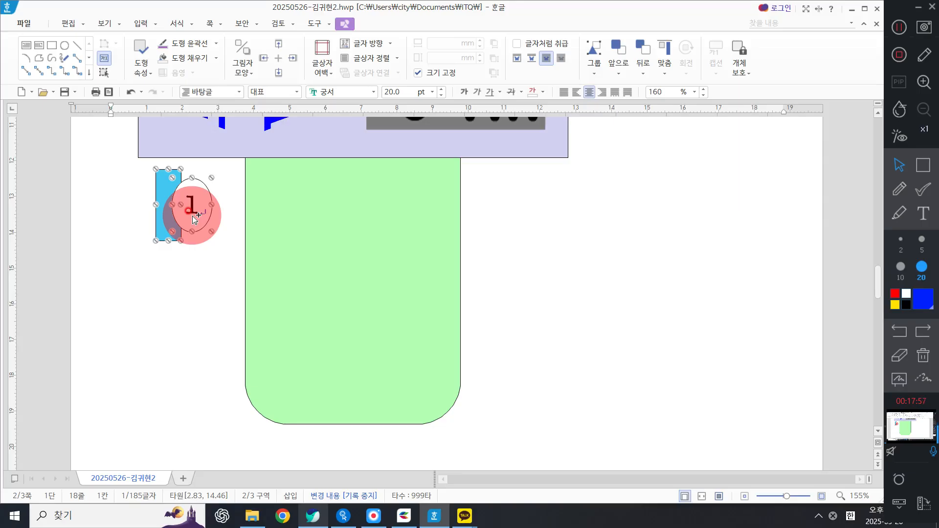
{"action": "left_click_drag", "start_coordinate": [193, 216], "coordinate": [204, 305]}
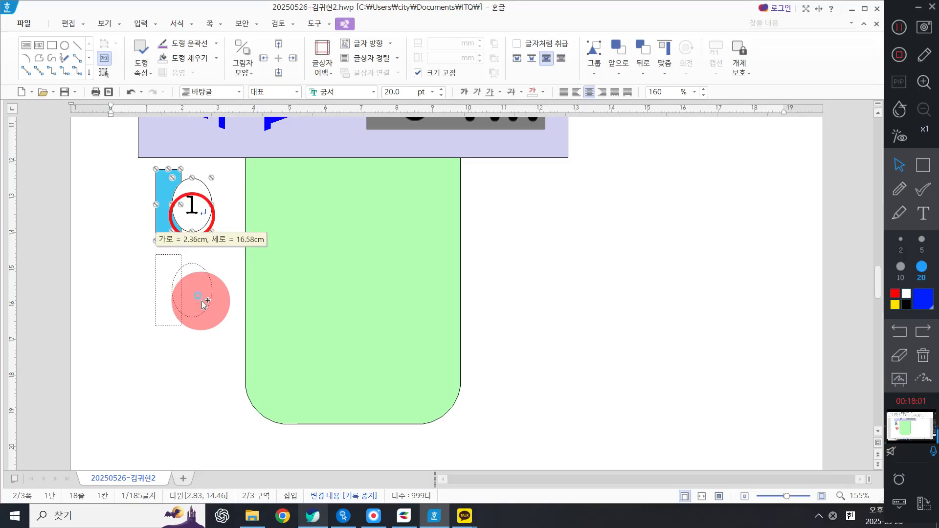
{"action": "left_click_drag", "start_coordinate": [204, 305], "coordinate": [201, 370]}
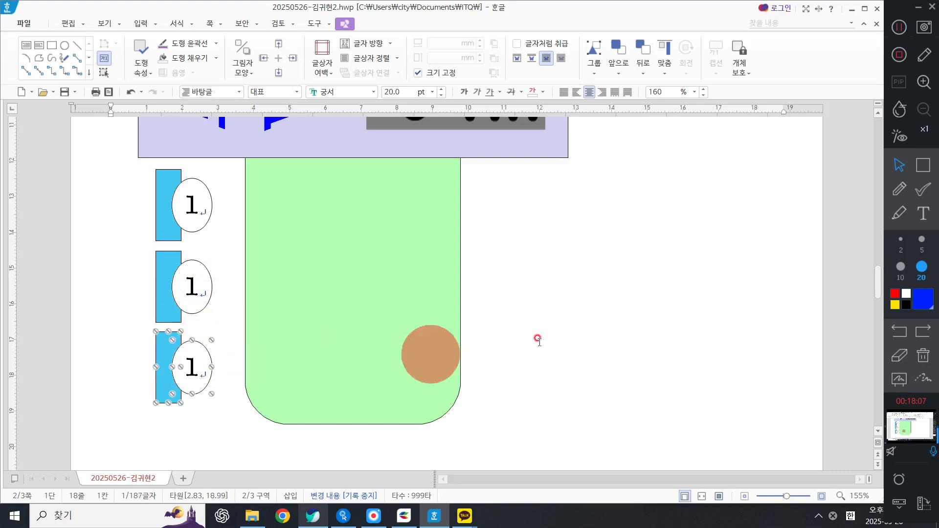
Step: Change the number in the second ellipse to 2
{"action": "left_click", "coordinate": [582, 315]}
{"action": "scroll", "coordinate": [437, 325], "scroll_direction": "down", "scroll_amount": 2}
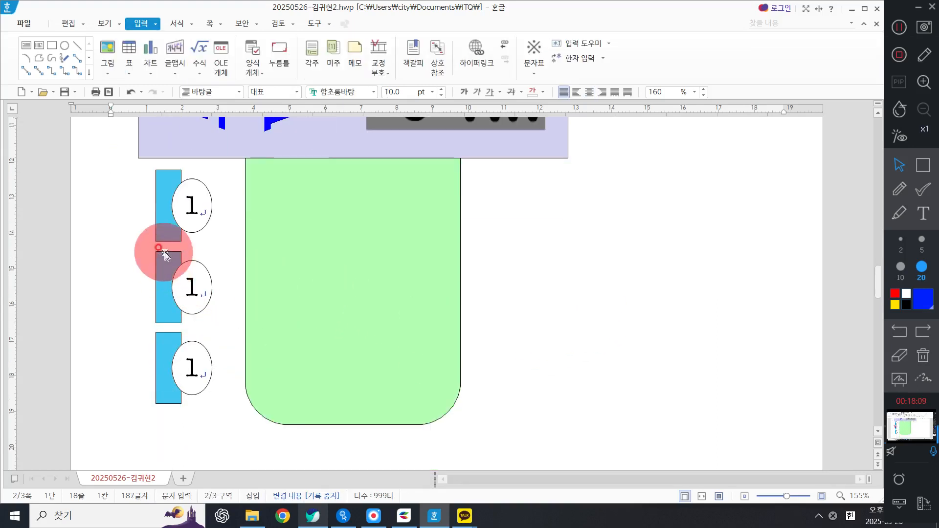
{"action": "left_click", "coordinate": [212, 289]}
{"action": "key", "text": "shift+Right"}
{"action": "type", "text": "2"}
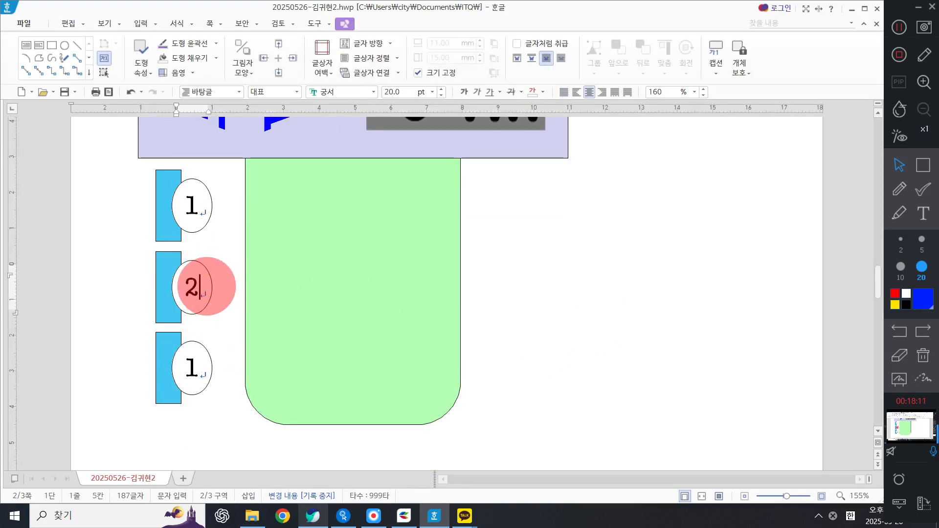
Step: Change the number in the third ellipse to 3
{"action": "left_click", "coordinate": [184, 389]}
{"action": "left_click", "coordinate": [220, 325]}
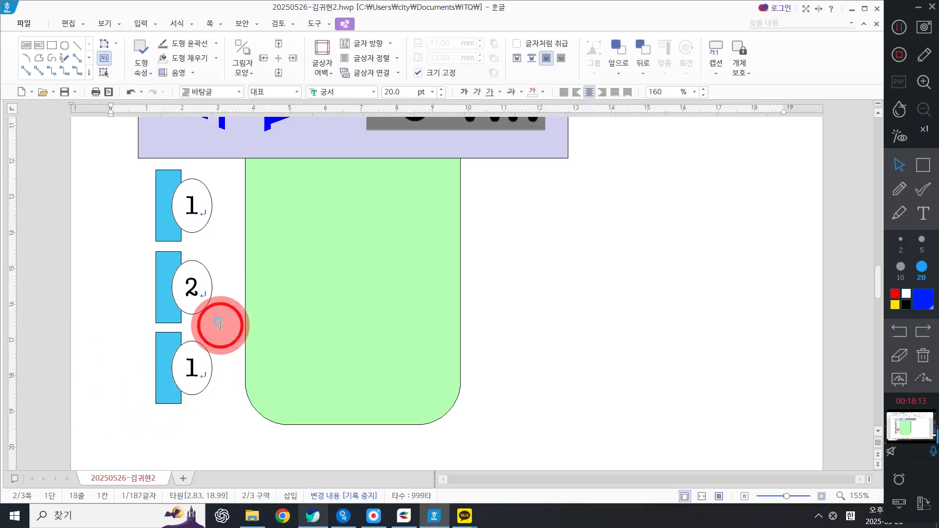
{"action": "left_click_drag", "start_coordinate": [188, 375], "coordinate": [230, 354]}
{"action": "type", "text": "3"}
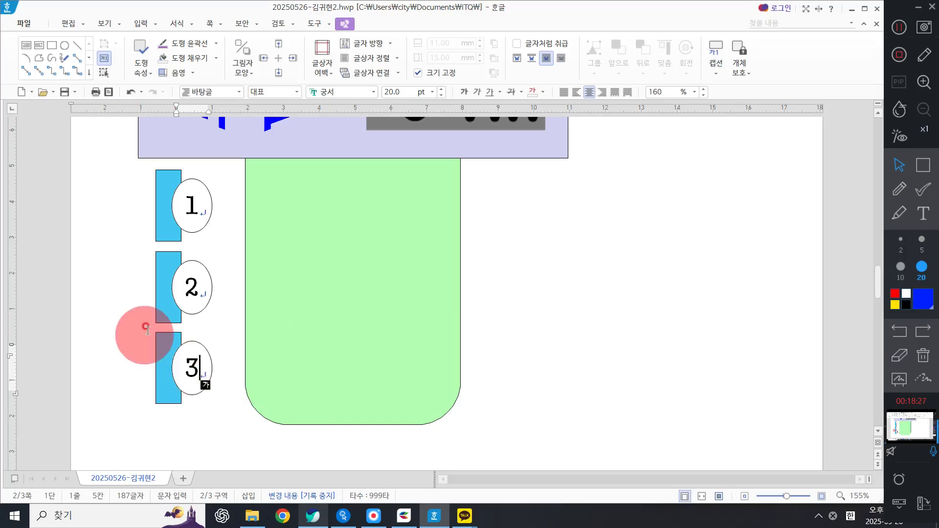
Step: Fill the second small rectangle with dark green
{"action": "left_click", "coordinate": [167, 311]}
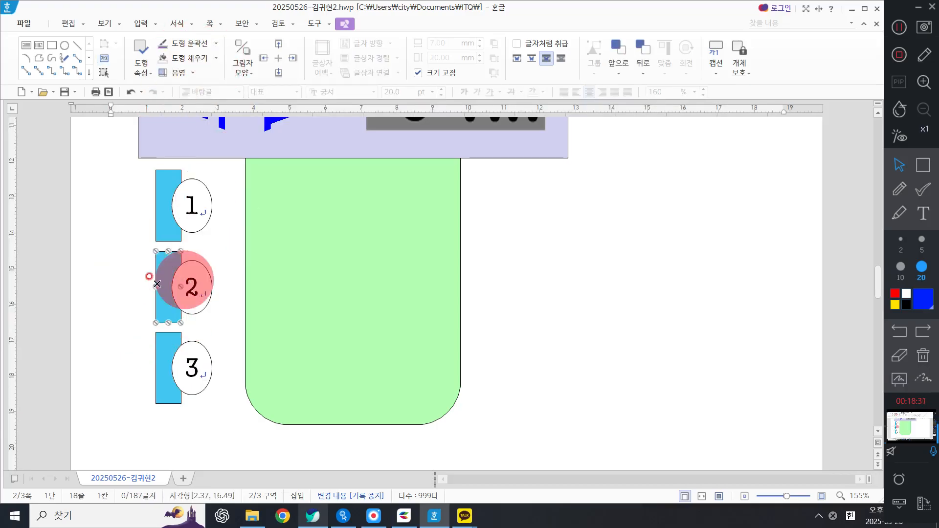
{"action": "left_click", "coordinate": [344, 23]}
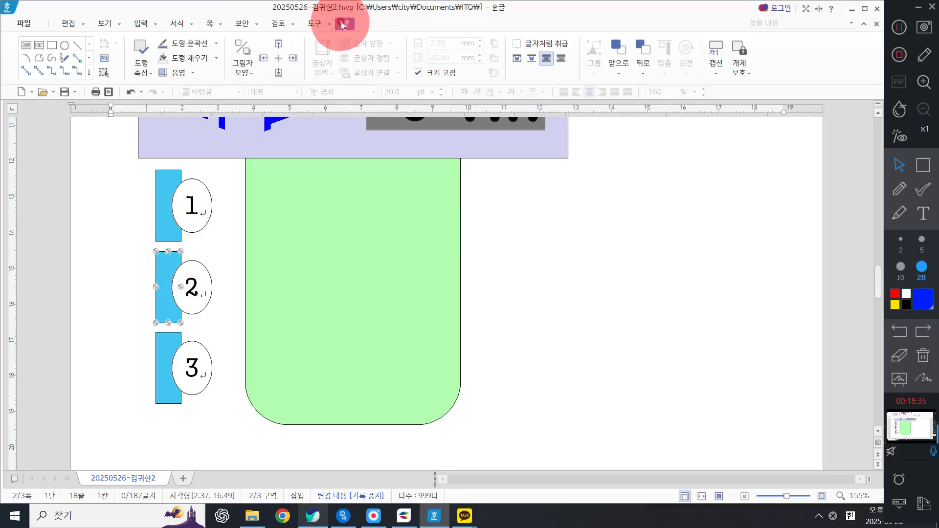
{"action": "left_click", "coordinate": [216, 58]}
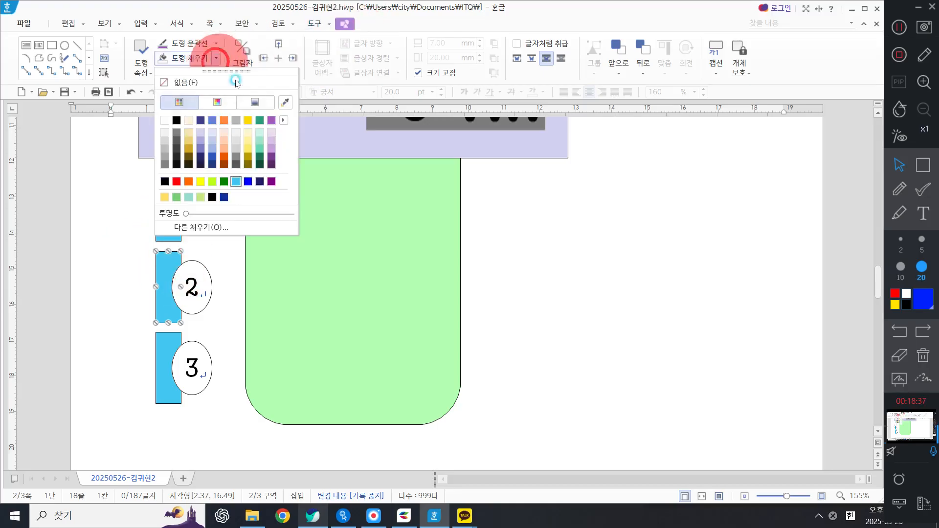
{"action": "left_click", "coordinate": [260, 119]}
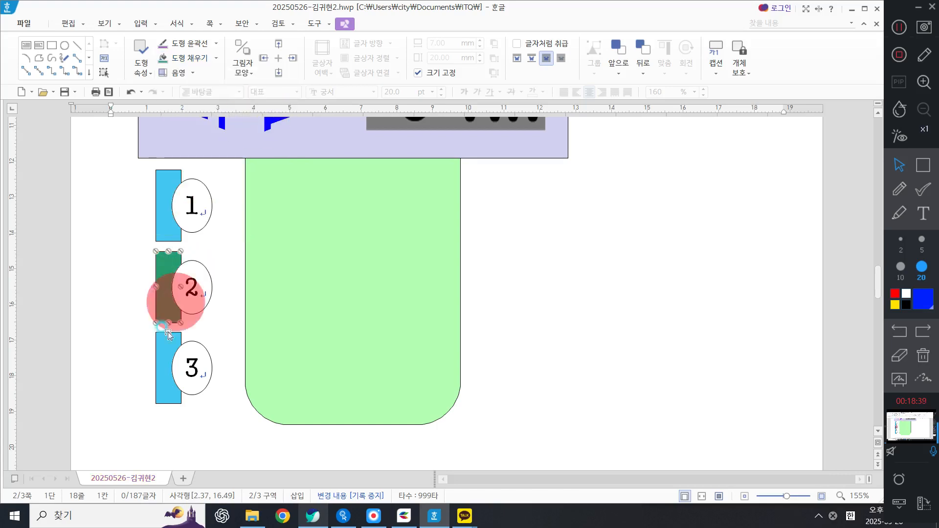
Step: Fill the third small rectangle with yellow
{"action": "left_click", "coordinate": [163, 352]}
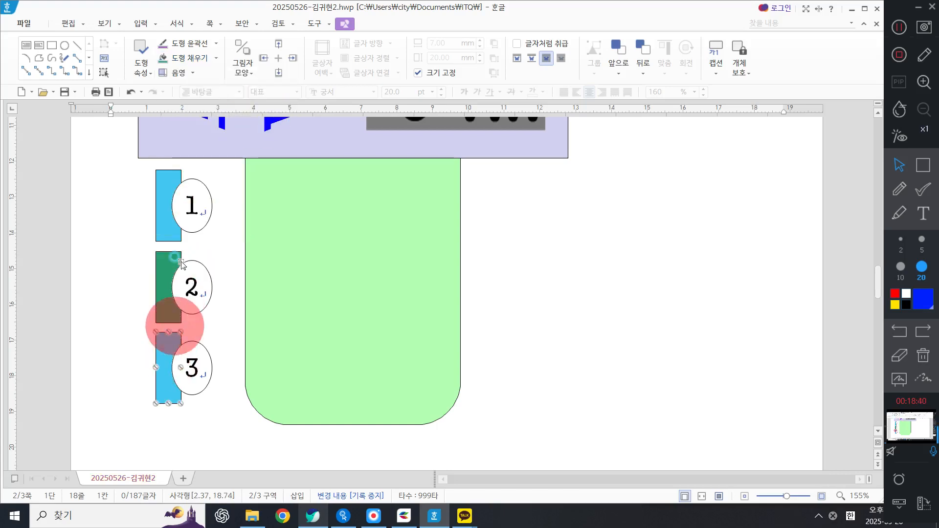
{"action": "left_click", "coordinate": [216, 58]}
{"action": "left_click", "coordinate": [248, 120]}
{"action": "left_click", "coordinate": [228, 288]}
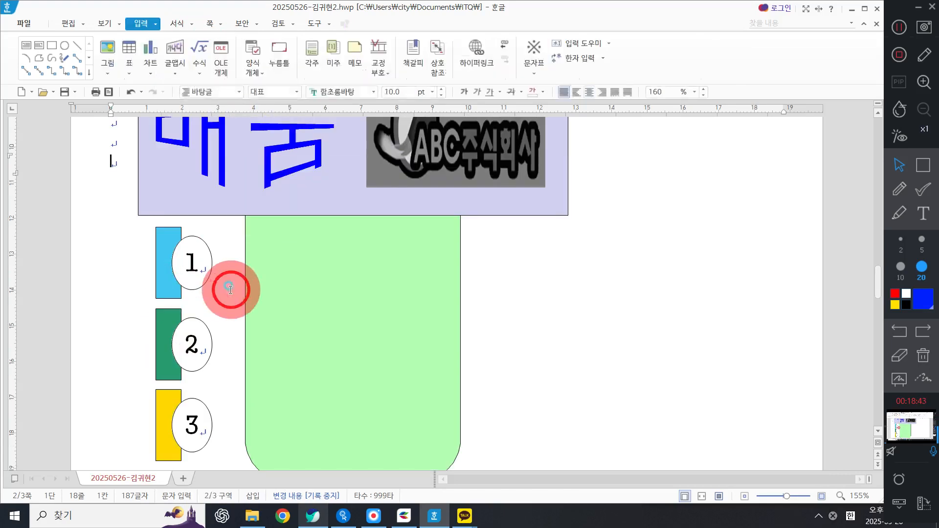
Step: Open the fill properties of the third and second rectangles to check their colours
{"action": "scroll", "coordinate": [111, 376], "scroll_direction": "down", "scroll_amount": 2}
{"action": "double_click", "coordinate": [169, 284]}
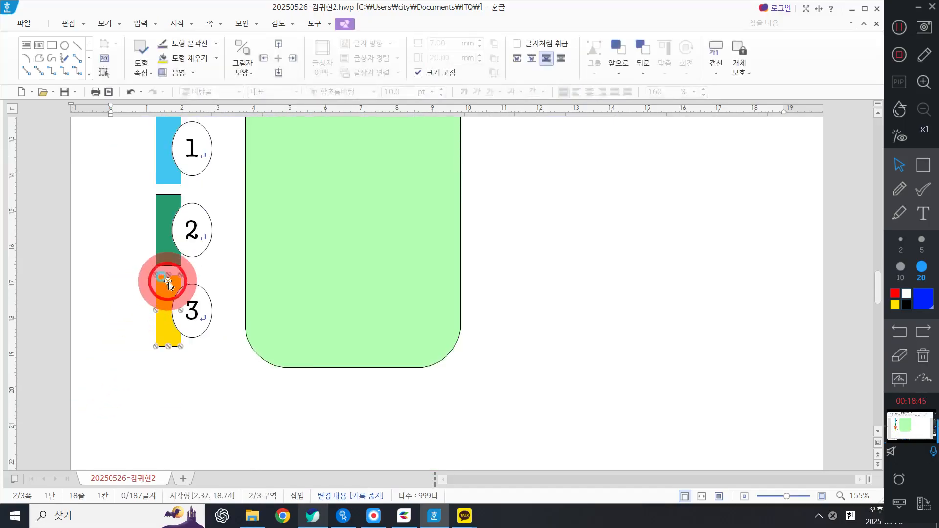
{"action": "left_click", "coordinate": [371, 86]}
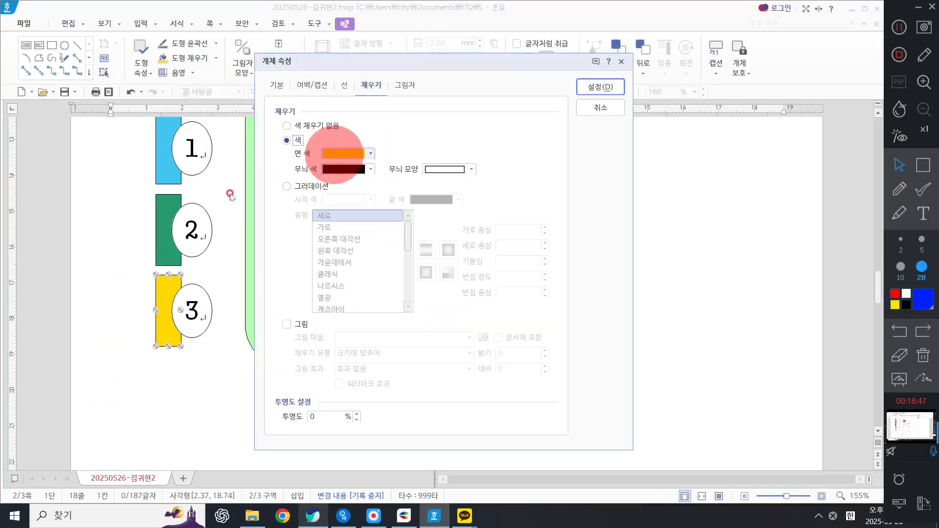
{"action": "left_click", "coordinate": [590, 86]}
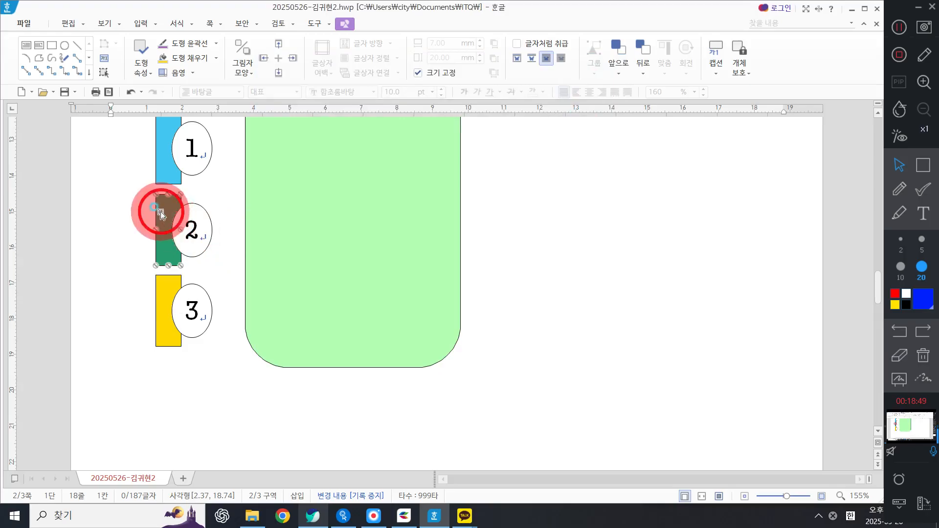
{"action": "left_click", "coordinate": [160, 213]}
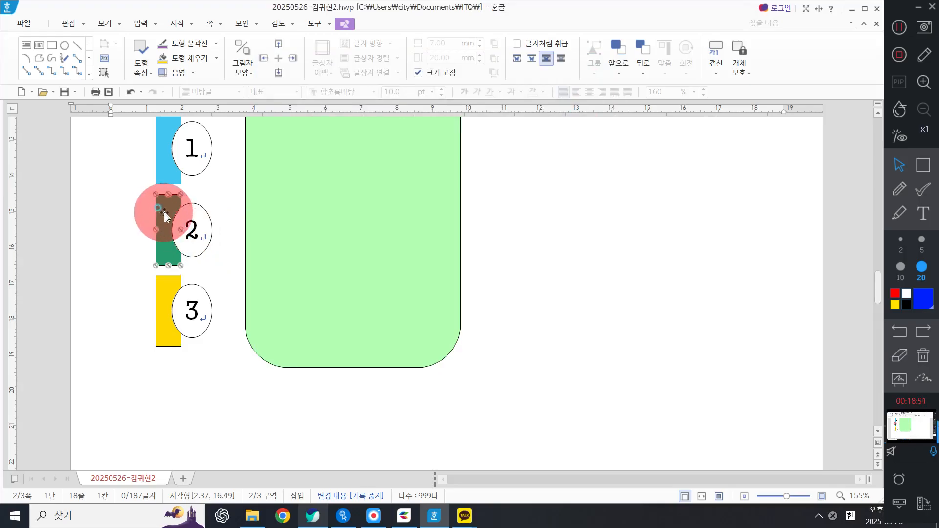
{"action": "double_click", "coordinate": [165, 216]}
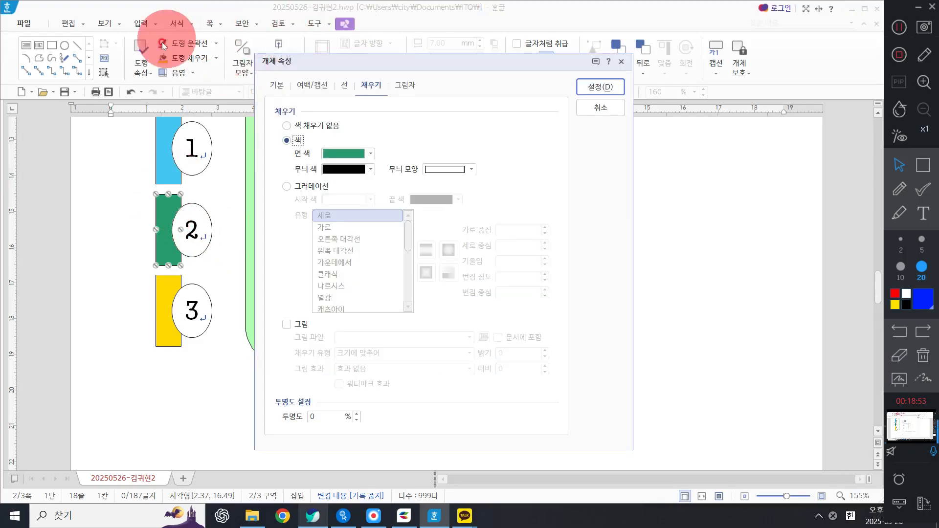
{"action": "left_click", "coordinate": [601, 107]}
{"action": "scroll", "coordinate": [570, 287], "scroll_direction": "up", "scroll_amount": 5}
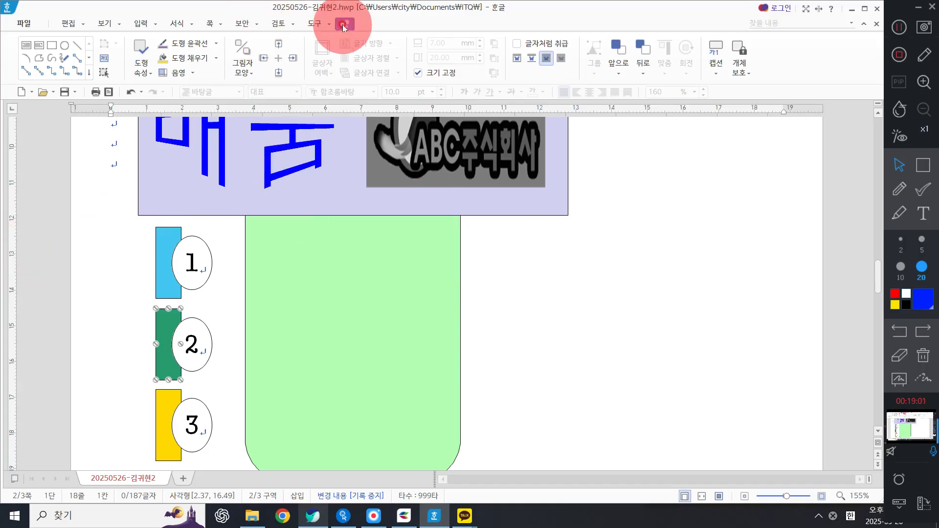
Step: Draw a rectangle about 96 mm by 14 mm to the right of the first ellipse, overlapping the green shape
{"action": "left_click", "coordinate": [50, 50]}
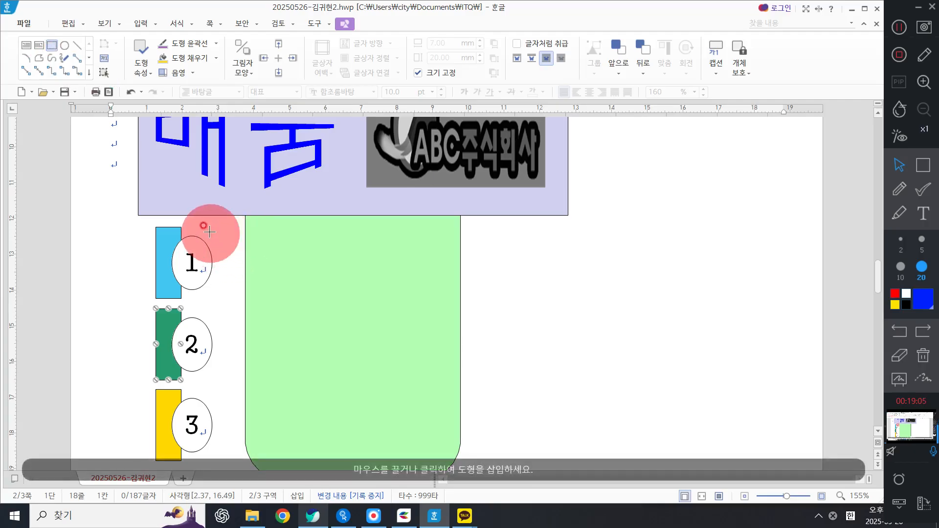
{"action": "left_click_drag", "start_coordinate": [210, 233], "coordinate": [558, 282]}
{"action": "left_click_drag", "start_coordinate": [521, 257], "coordinate": [531, 263]}
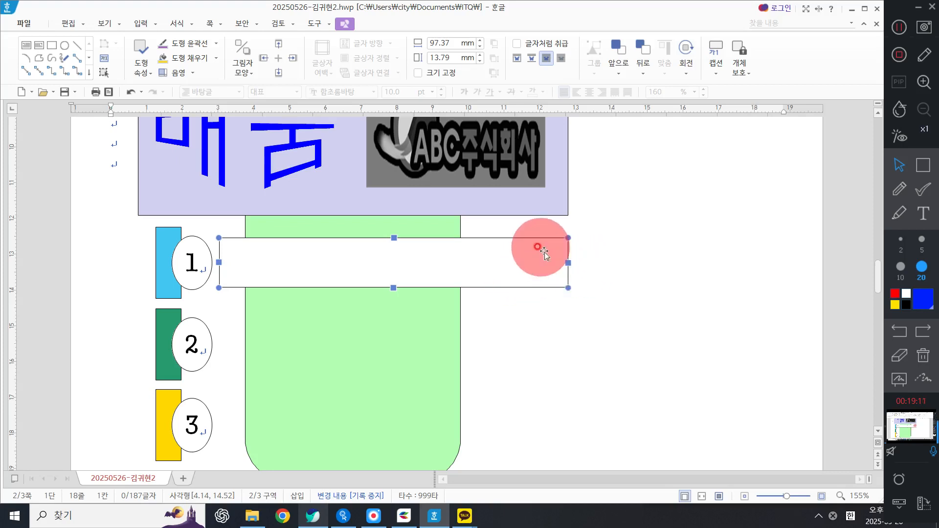
{"action": "left_click_drag", "start_coordinate": [568, 264], "coordinate": [562, 265]}
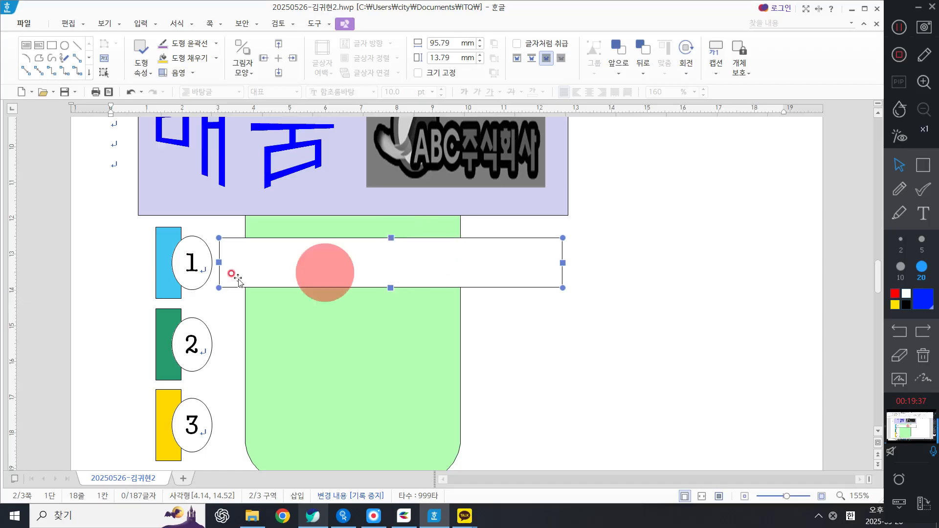
{"action": "left_click_drag", "start_coordinate": [219, 263], "coordinate": [219, 262]}
Step: Add text inside the new rectangle in 굴림 18 pt, centered, reading 모두에게 열린 배움터
{"action": "right_click", "coordinate": [367, 260]}
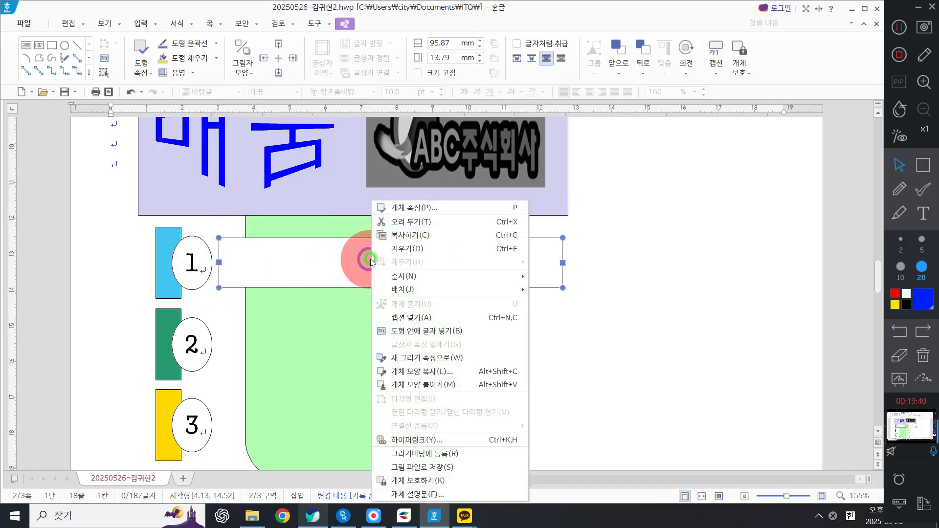
{"action": "left_click", "coordinate": [430, 331]}
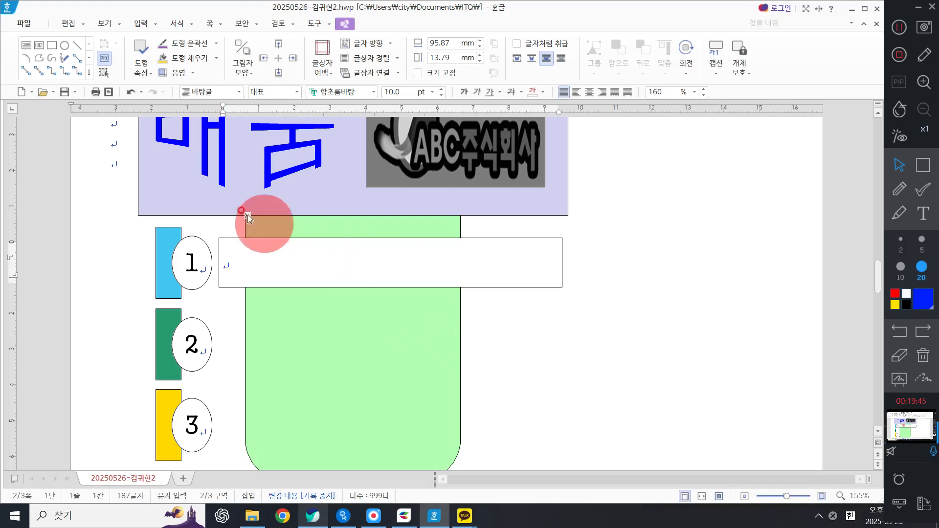
{"action": "left_click", "coordinate": [350, 89]}
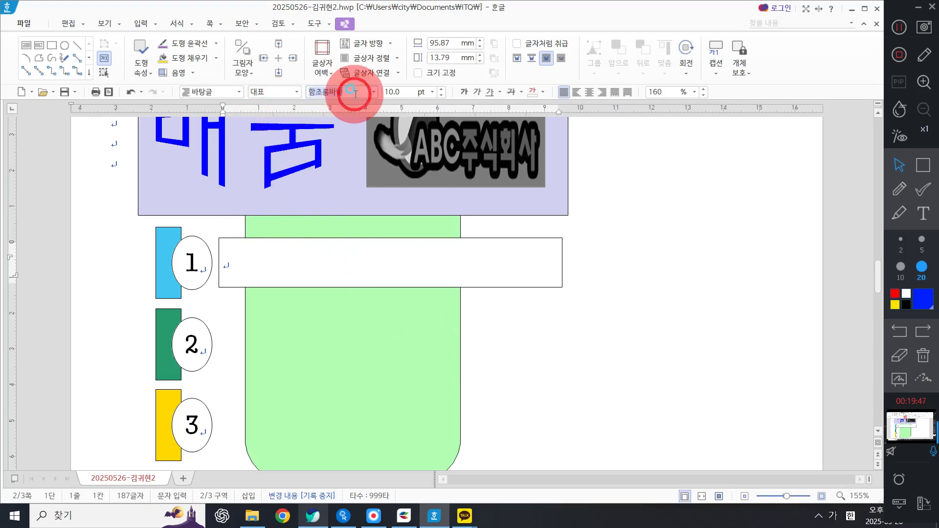
{"action": "type", "text": "굴림"}
{"action": "key", "text": "Return"}
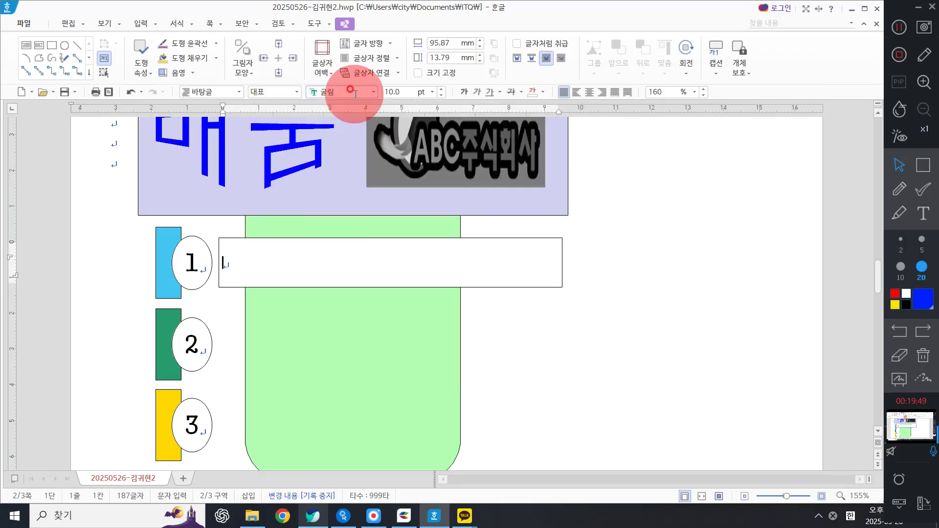
{"action": "left_click", "coordinate": [406, 90]}
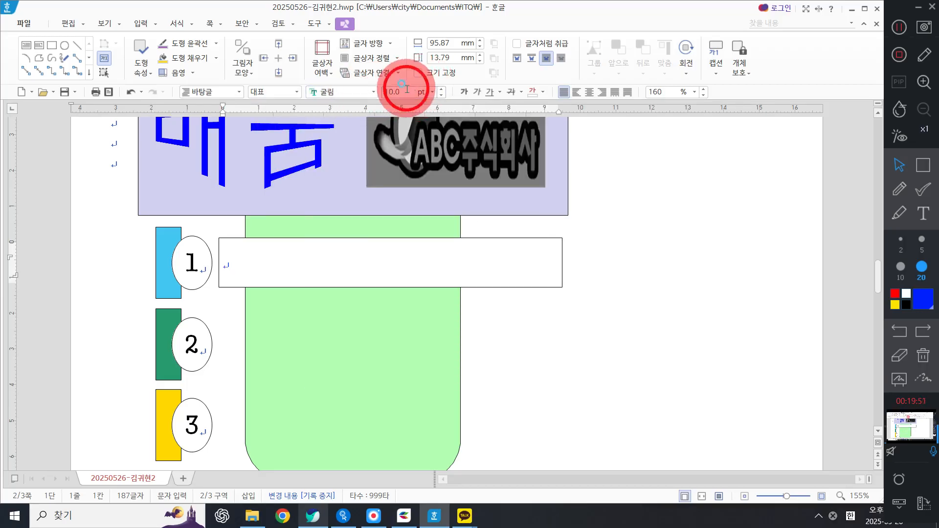
{"action": "type", "text": "18"}
{"action": "key", "text": "Return"}
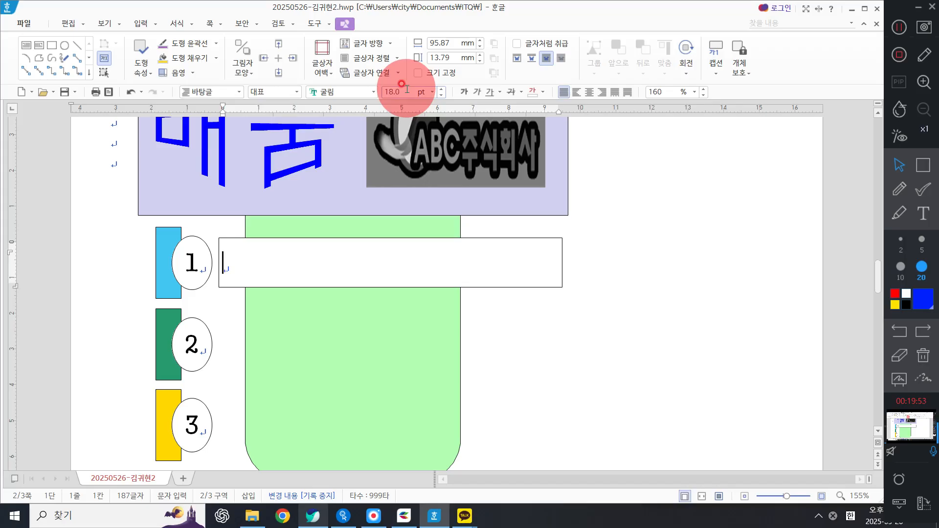
{"action": "left_click", "coordinate": [589, 91]}
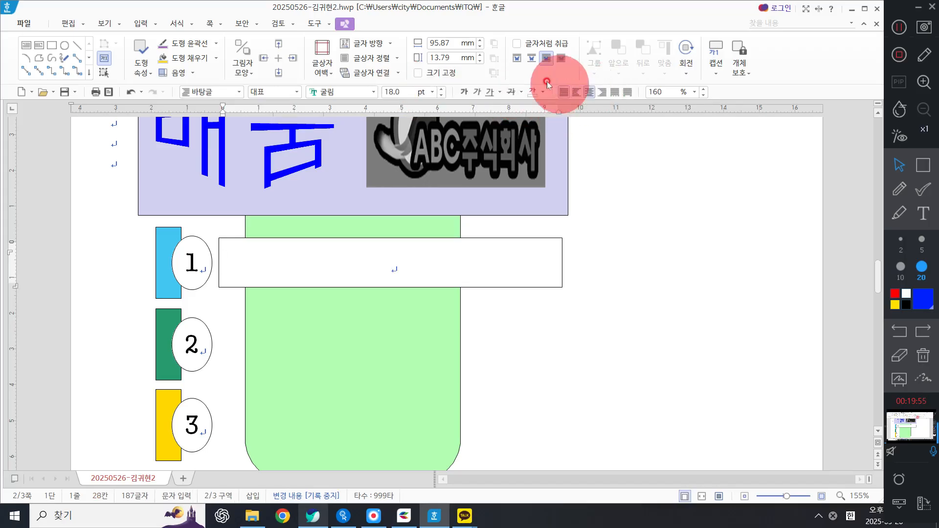
{"action": "type", "text": "모두에게 ㅇ"}
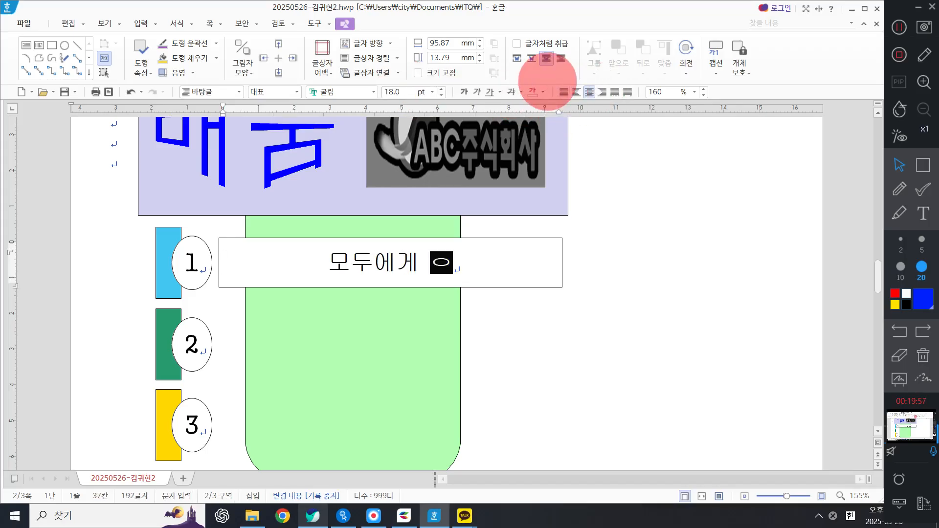
{"action": "type", "text": "열린 배움"}
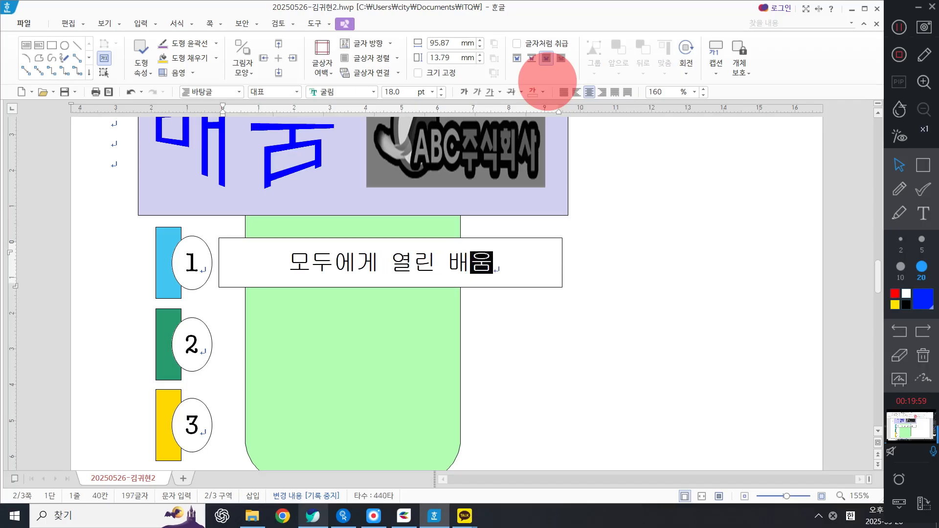
{"action": "type", "text": "터"}
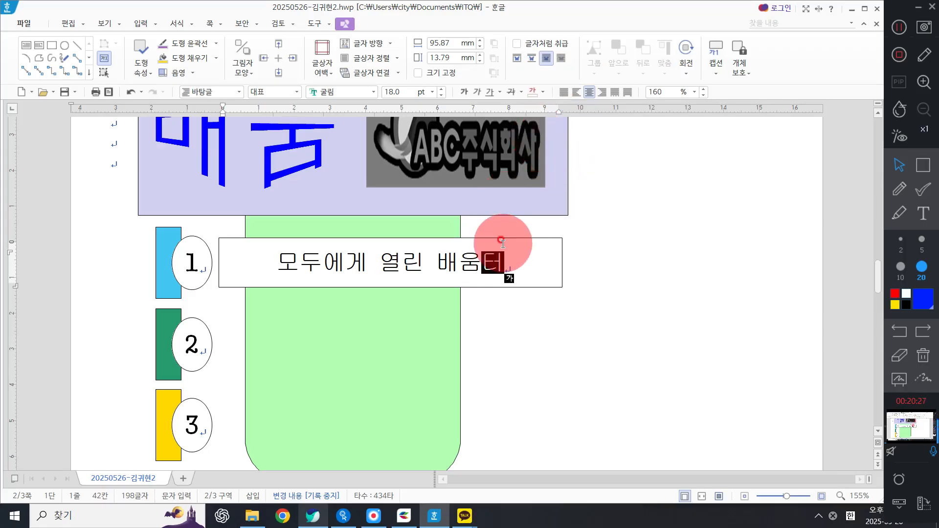
Step: Check the exam PDF for the line style, then set the text box's outline to a dashed line
{"action": "left_click", "coordinate": [313, 516]}
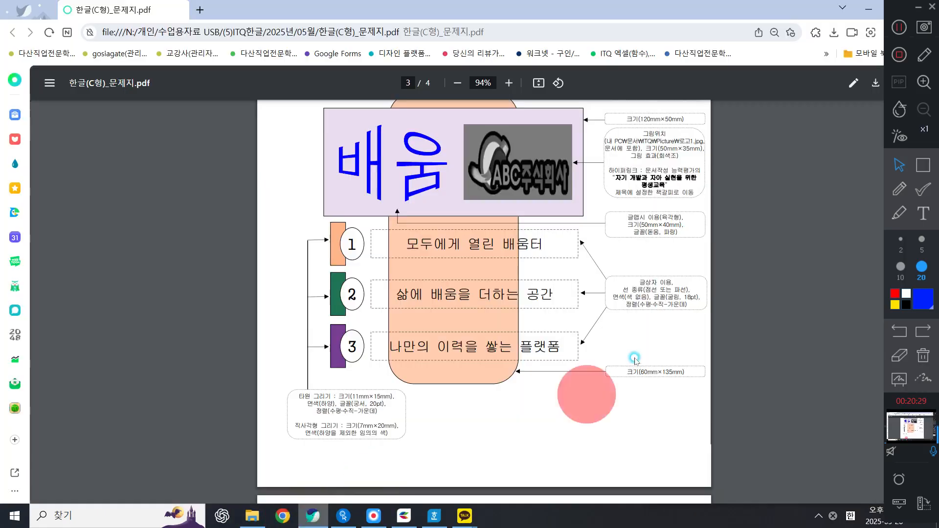
{"action": "scroll", "coordinate": [735, 329], "scroll_direction": "up", "scroll_amount": 2}
{"action": "left_click_drag", "start_coordinate": [700, 267], "coordinate": [849, 266]}
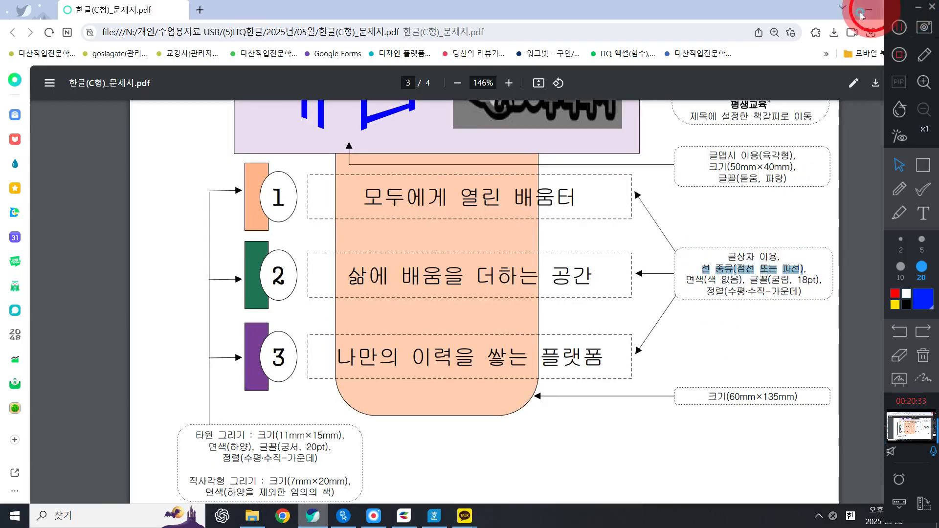
{"action": "left_click", "coordinate": [861, 14]}
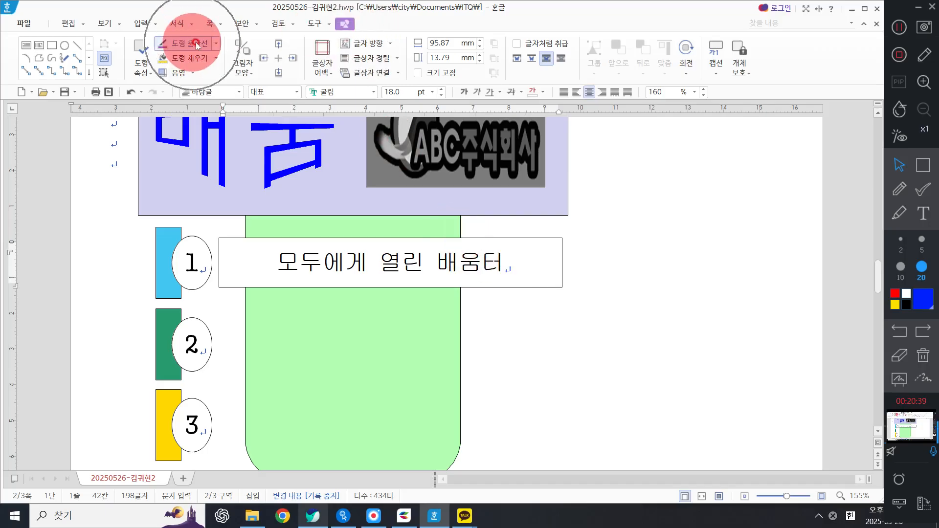
{"action": "left_click", "coordinate": [216, 43]}
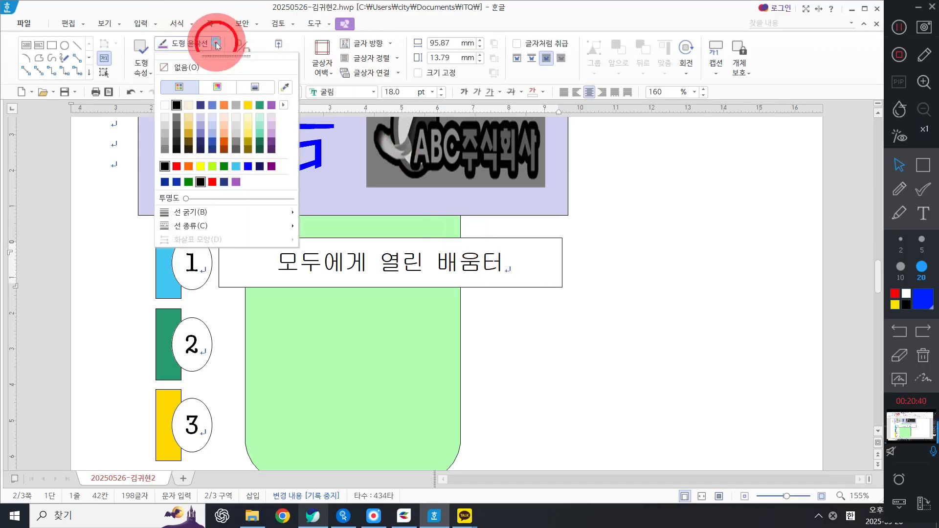
{"action": "left_click", "coordinate": [191, 225]}
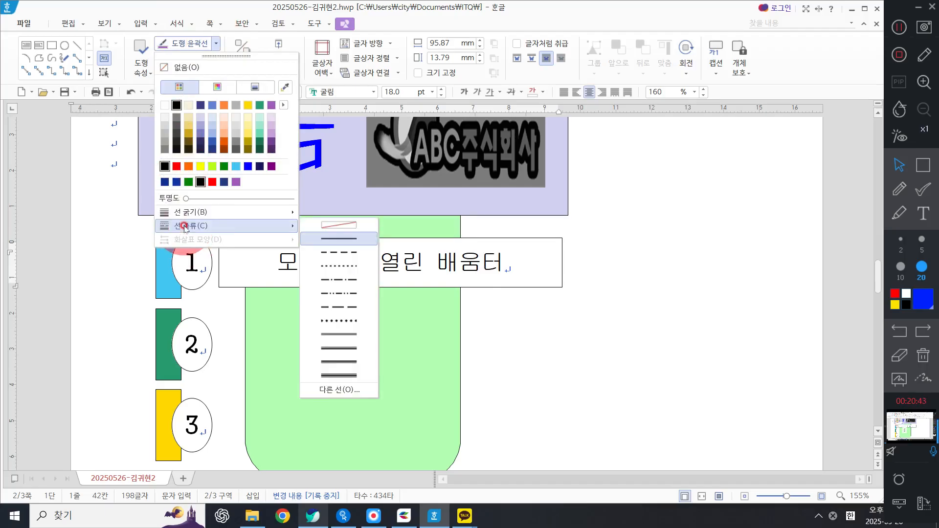
{"action": "left_click", "coordinate": [351, 253]}
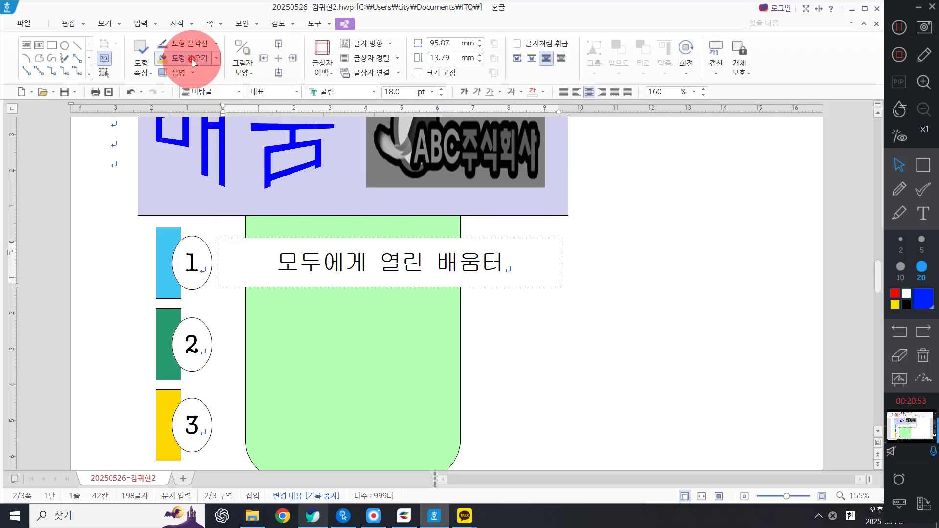
Step: Check the exam PDF for the text box's fill requirement, then set the dashed text box's fill to none
{"action": "left_click", "coordinate": [313, 516]}
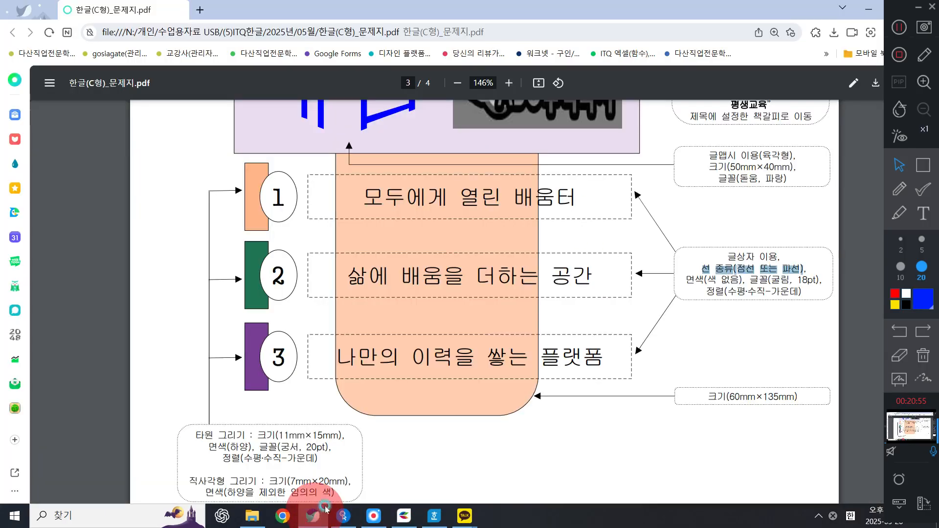
{"action": "left_click_drag", "start_coordinate": [683, 279], "coordinate": [740, 278]}
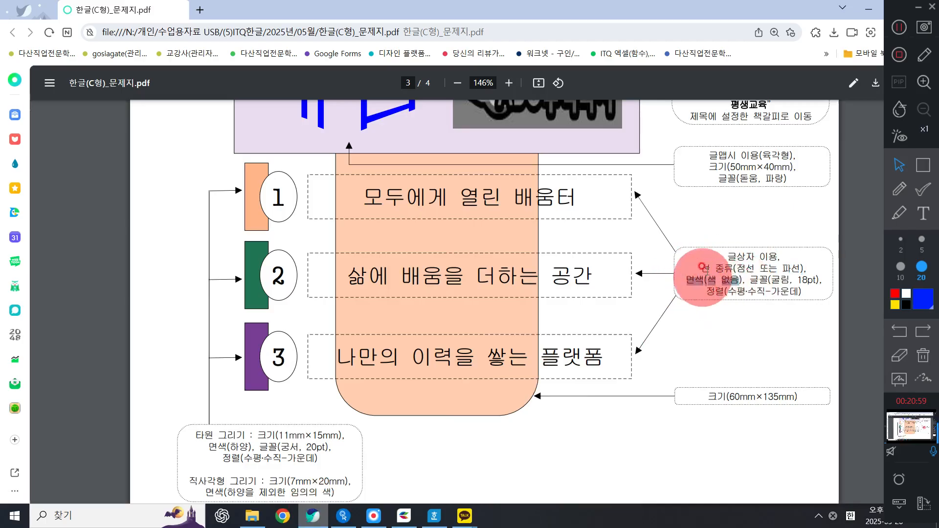
{"action": "left_click", "coordinate": [868, 9]}
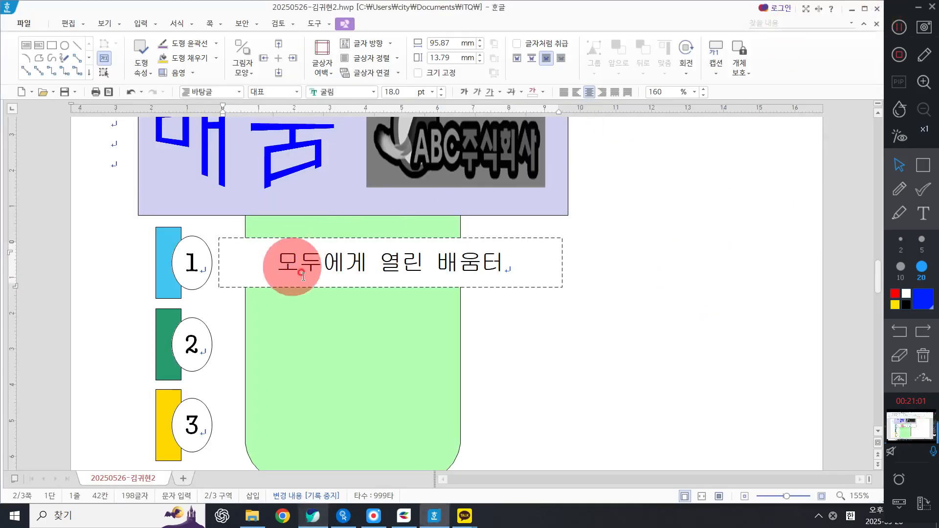
{"action": "left_click", "coordinate": [206, 59]}
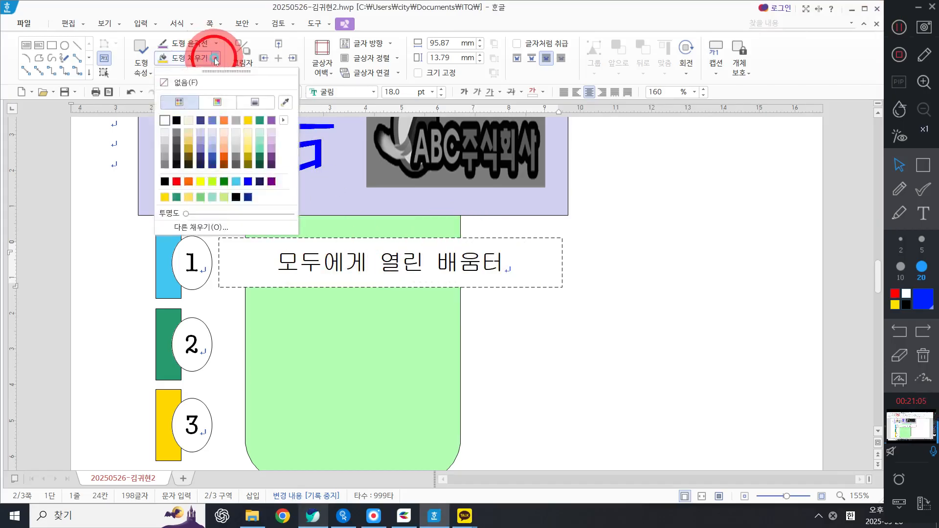
{"action": "left_click", "coordinate": [191, 83]}
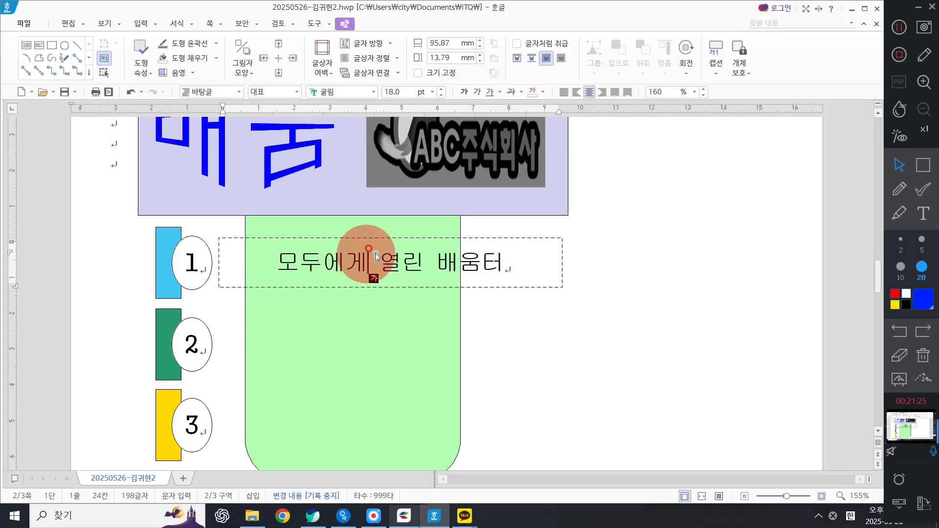
{"action": "key", "text": "Escape"}
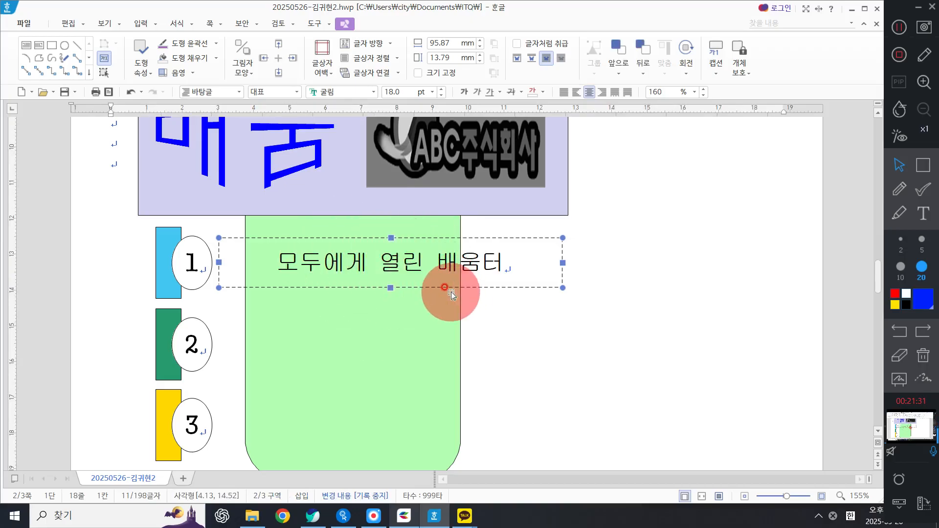
Step: Duplicate the dashed text box beside circles 2 and 3, and change the second box's text to 삶에 배움을 더하는 공간
{"action": "left_click_drag", "start_coordinate": [418, 254], "coordinate": [415, 427]}
{"action": "triple_click", "coordinate": [430, 342]}
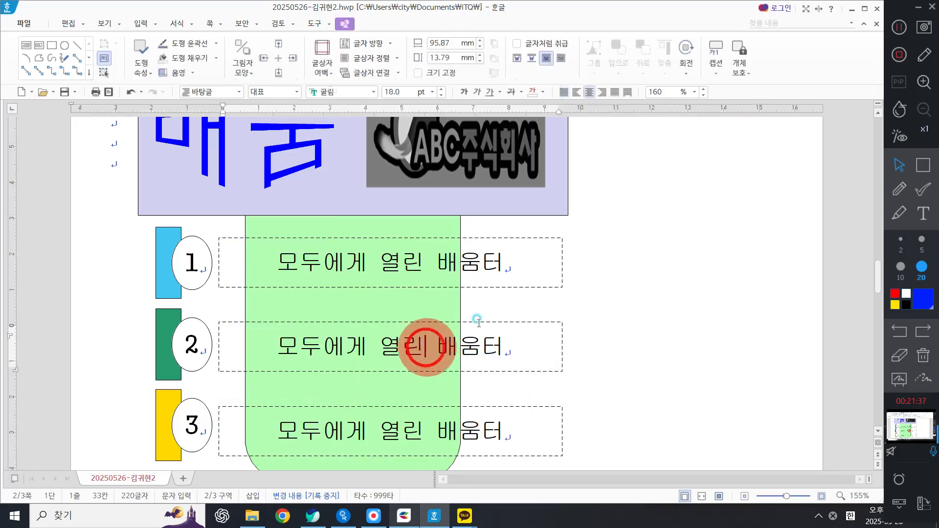
{"action": "type", "text": "삶에 "}
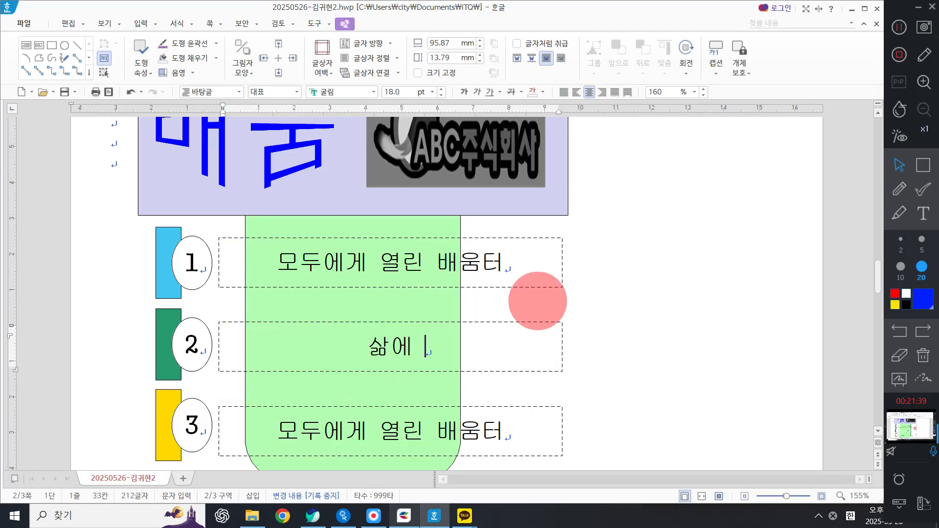
{"action": "type", "text": "ㅂㅐ유ㅁ"}
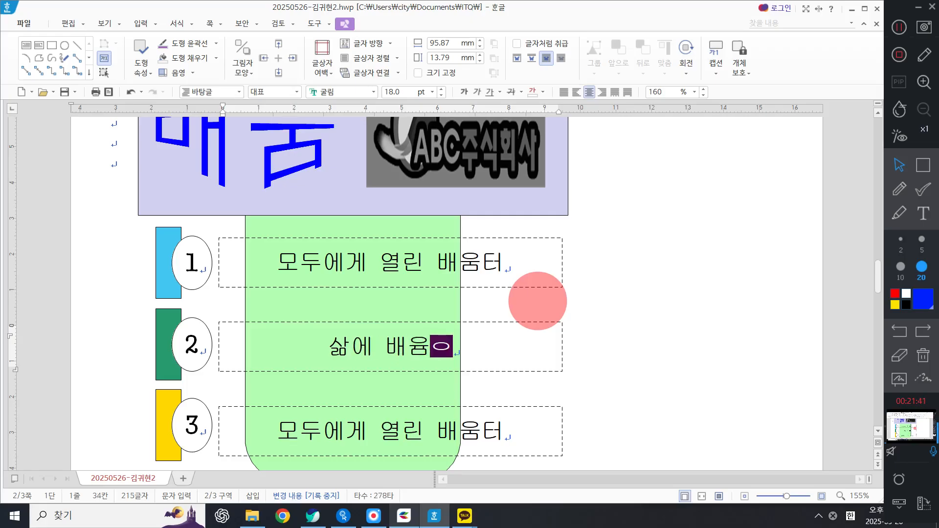
{"action": "key", "text": "BackSpace"}
{"action": "key", "text": "BackSpace"}
{"action": "type", "text": "ㅜㅁ을 더하는 공간"}
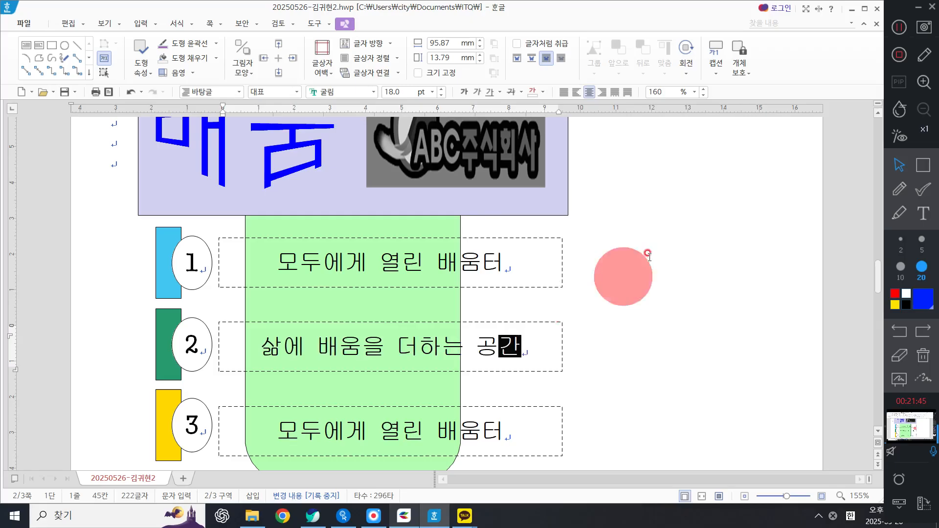
Step: Replace the third text box's text with 나만의 이력을 쌓는 플랫폼
{"action": "scroll", "coordinate": [377, 367], "scroll_direction": "down", "scroll_amount": 2}
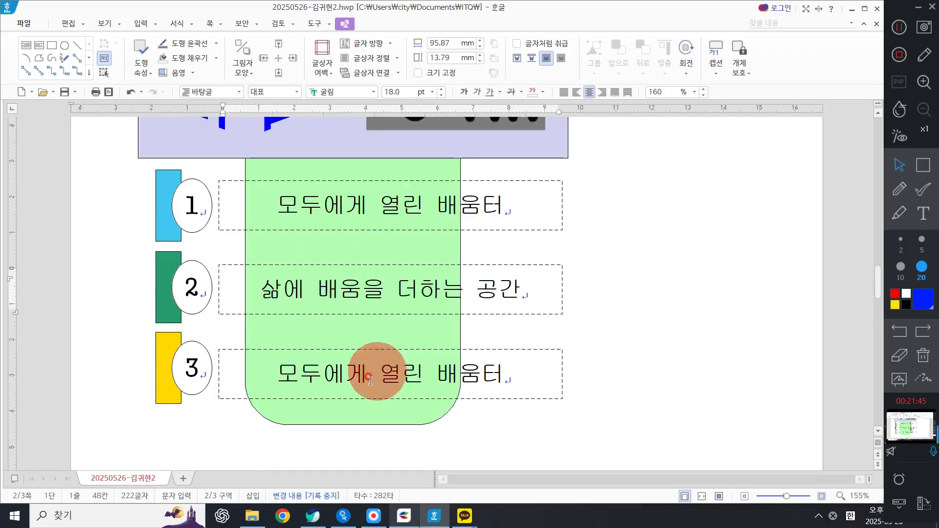
{"action": "triple_click", "coordinate": [371, 381]}
{"action": "type", "text": "남ㅏㄴ의 이려"}
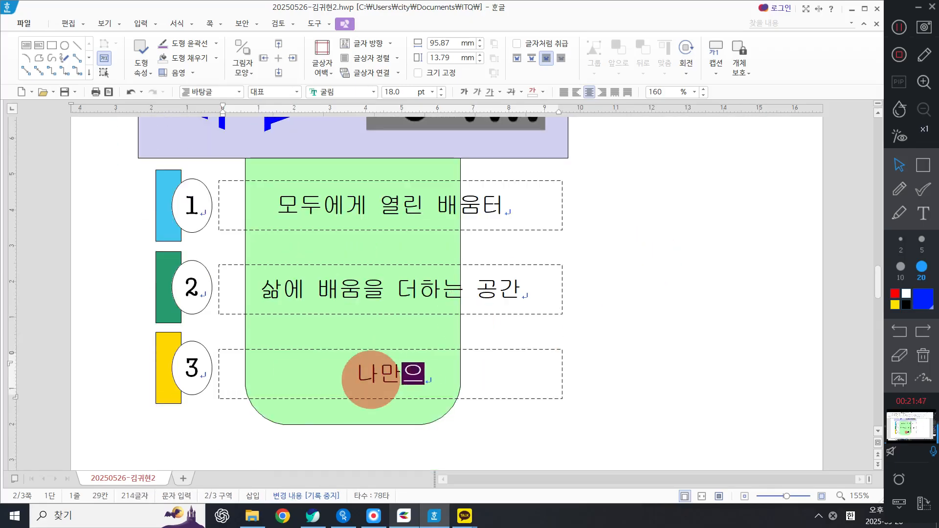
{"action": "type", "text": "ㄱ을 ㅆㅓ"}
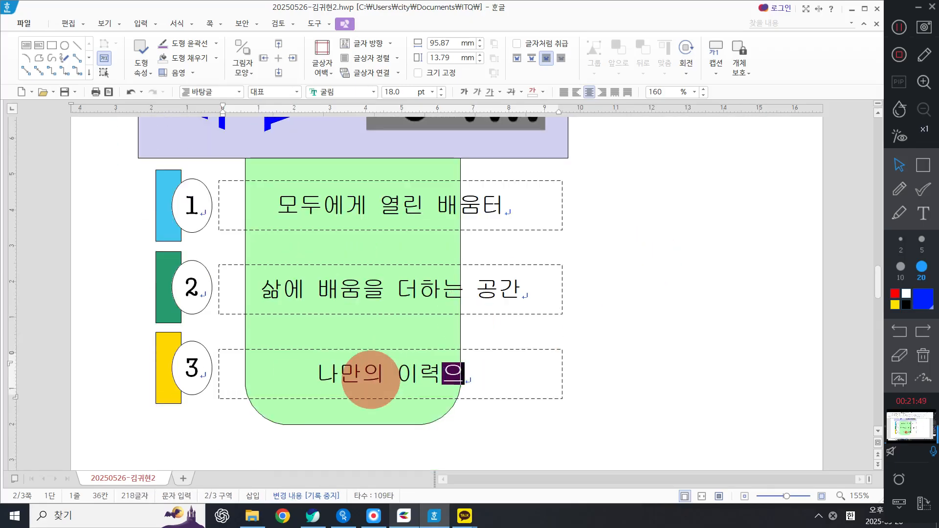
{"action": "key", "text": "BackSpace"}
{"action": "key", "text": "BackSpace"}
{"action": "type", "text": "ㅆ"}
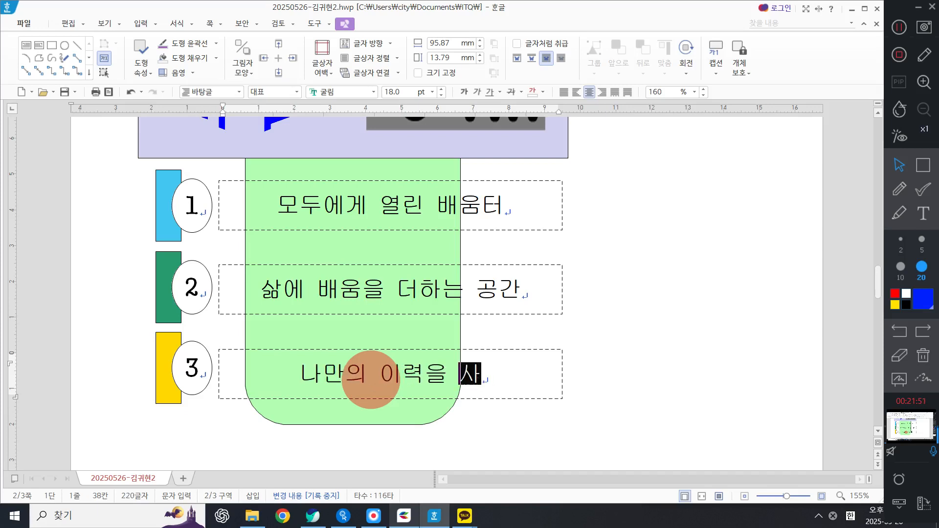
{"action": "key", "text": "BackSpace"}
{"action": "type", "text": "ㅆㅏㅎㄴㅡㄴ ㅍㅡㄹㄹㅐㅅㅍㅗㅁ"}
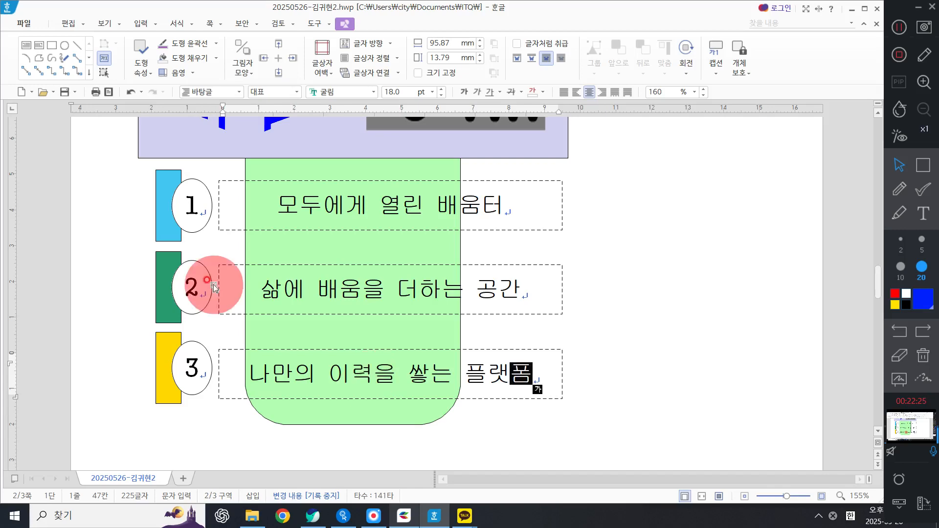
Step: Review the completed question 4 diagram and the surrounding pages
{"action": "left_click", "coordinate": [692, 342]}
{"action": "scroll", "coordinate": [694, 345], "scroll_direction": "up", "scroll_amount": 6}
{"action": "scroll", "coordinate": [695, 345], "scroll_direction": "down", "scroll_amount": 5}
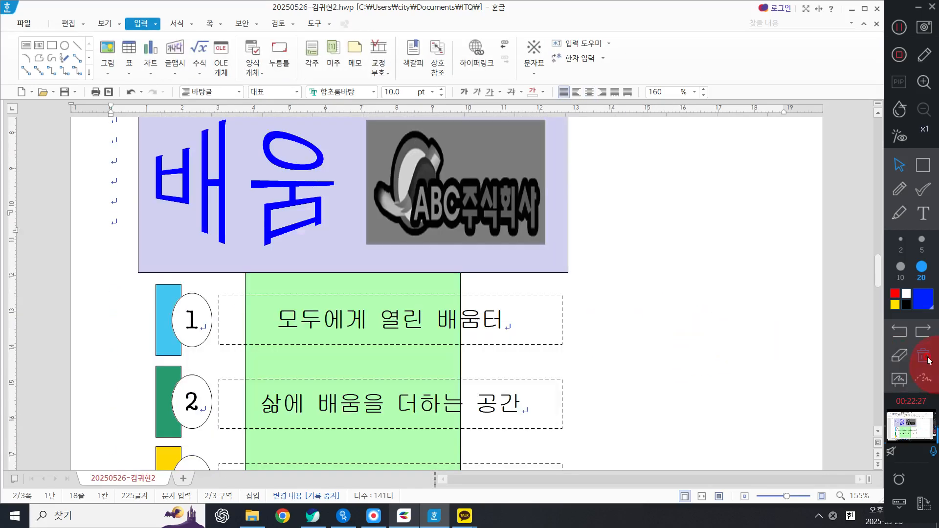
{"action": "scroll", "coordinate": [656, 285], "scroll_direction": "down", "scroll_amount": 1, "text": "ctrl"}
{"action": "scroll", "coordinate": [656, 289], "scroll_direction": "down", "scroll_amount": 5, "text": "ctrl"}
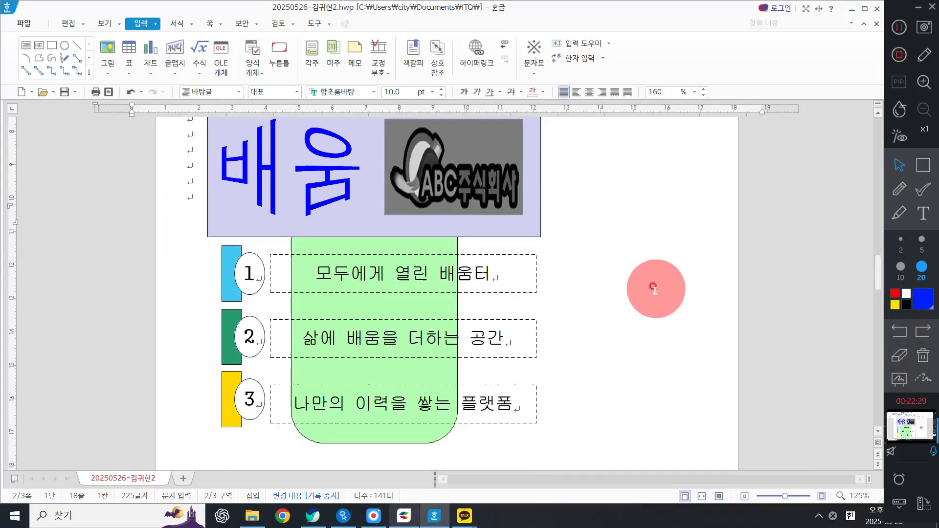
{"action": "scroll", "coordinate": [656, 289], "scroll_direction": "down", "scroll_amount": 2}
{"action": "scroll", "coordinate": [655, 289], "scroll_direction": "up", "scroll_amount": 1}
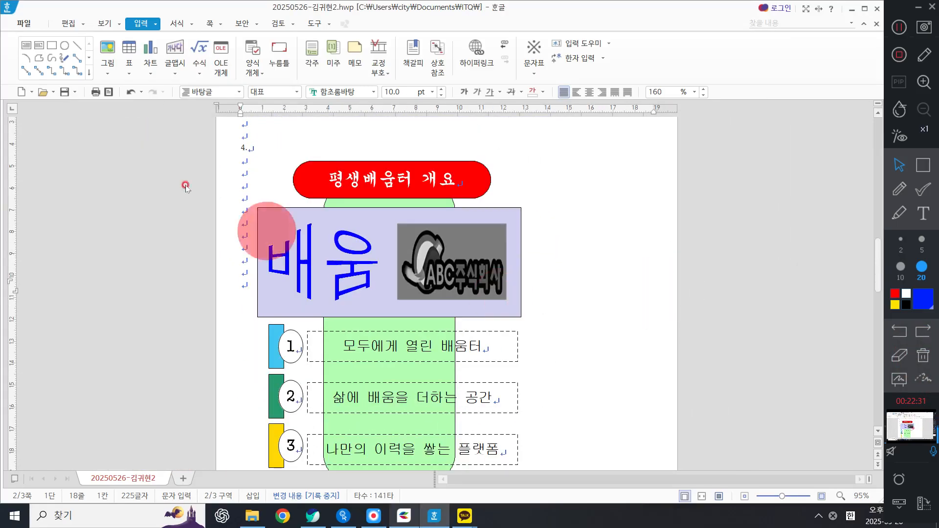
{"action": "scroll", "coordinate": [629, 292], "scroll_direction": "down", "scroll_amount": 1, "text": "ctrl"}
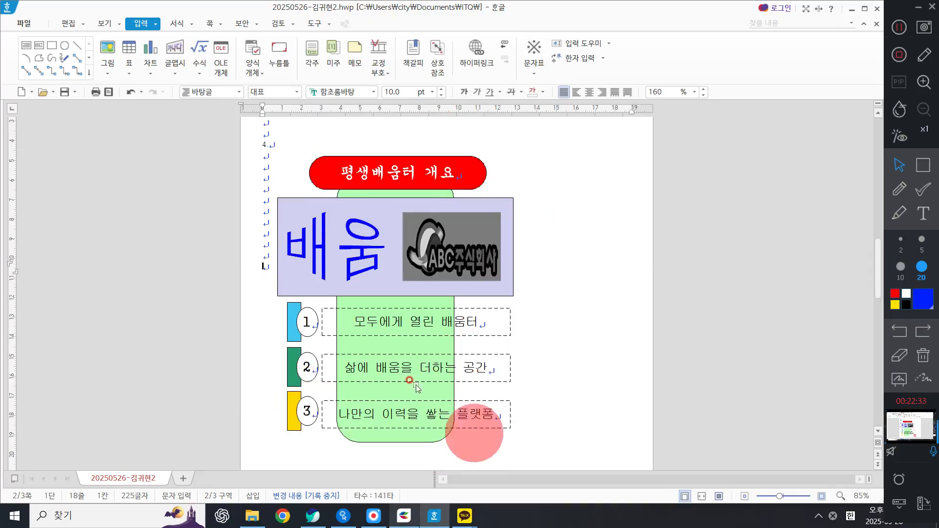
{"action": "scroll", "coordinate": [486, 273], "scroll_direction": "up", "scroll_amount": 10}
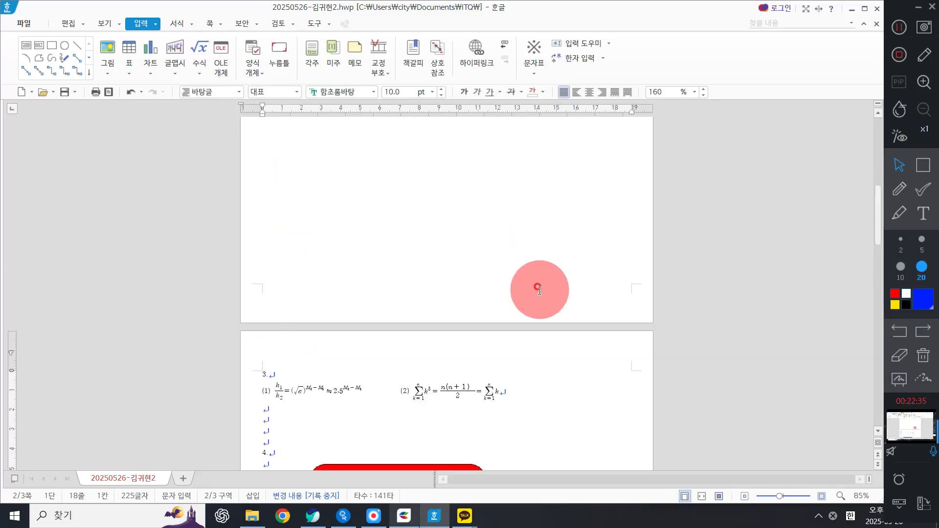
{"action": "scroll", "coordinate": [539, 289], "scroll_direction": "down", "scroll_amount": 12}
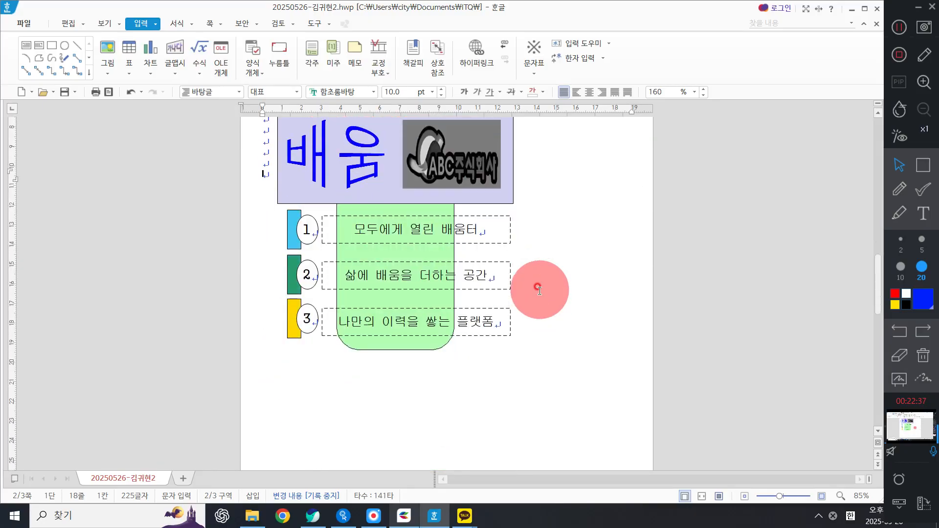
{"action": "scroll", "coordinate": [539, 289], "scroll_direction": "up", "scroll_amount": 7}
{"action": "scroll", "coordinate": [539, 286], "scroll_direction": "down", "scroll_amount": 15}
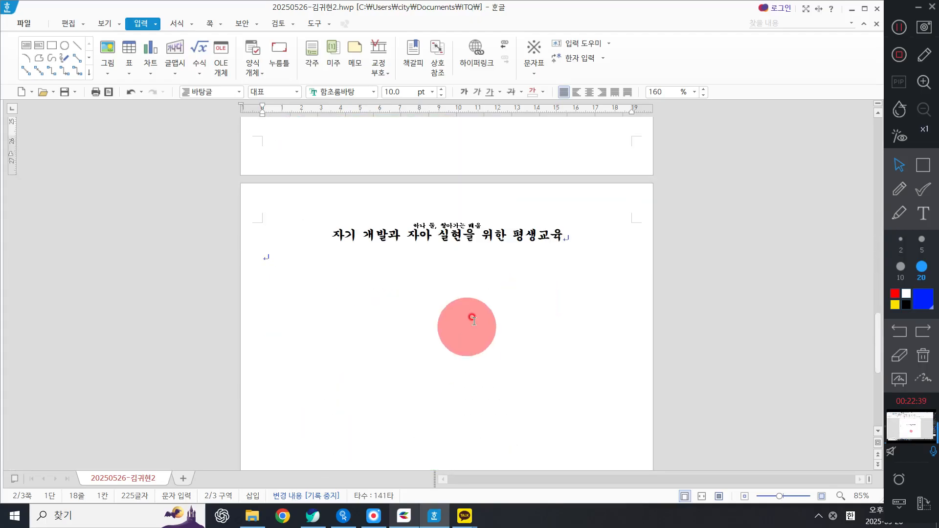
Step: Place the cursor on page 3 and save the document
{"action": "left_click", "coordinate": [475, 314]}
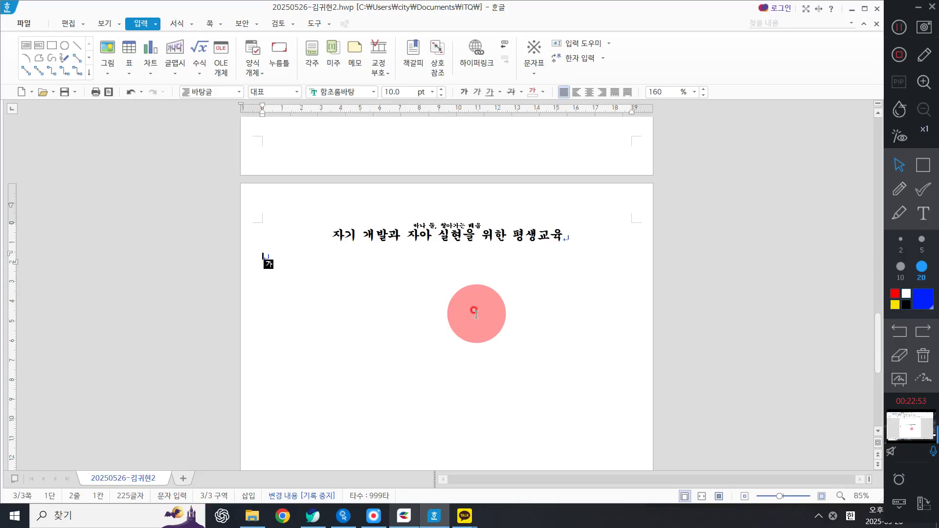
{"action": "left_click", "coordinate": [23, 25]}
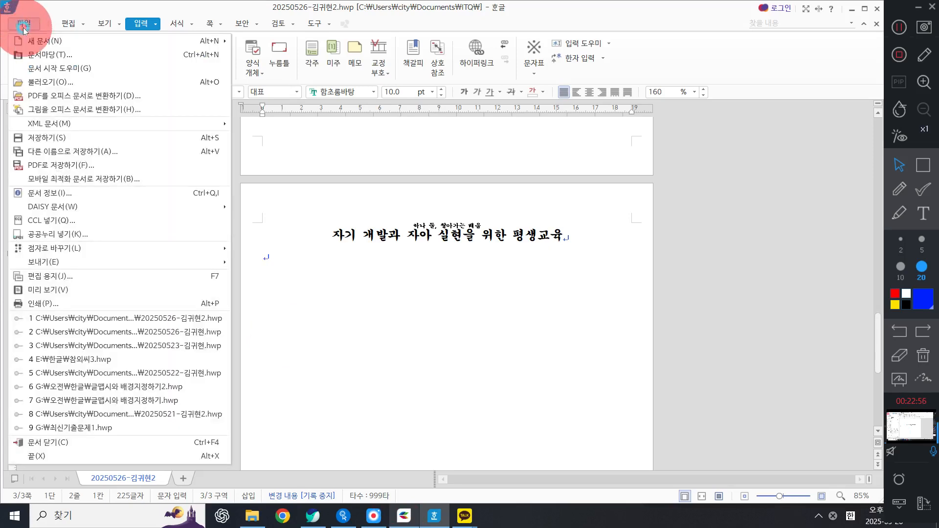
{"action": "left_click", "coordinate": [47, 136]}
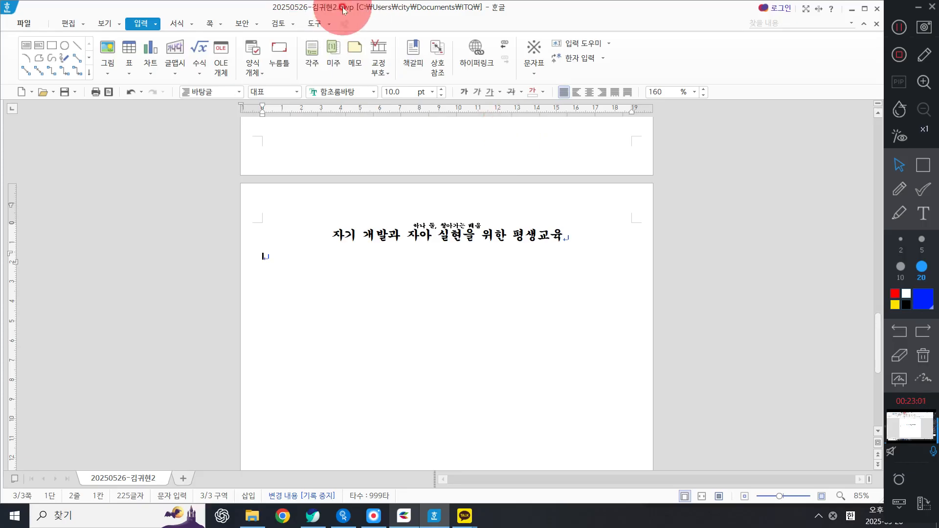
{"action": "left_click", "coordinate": [64, 96]}
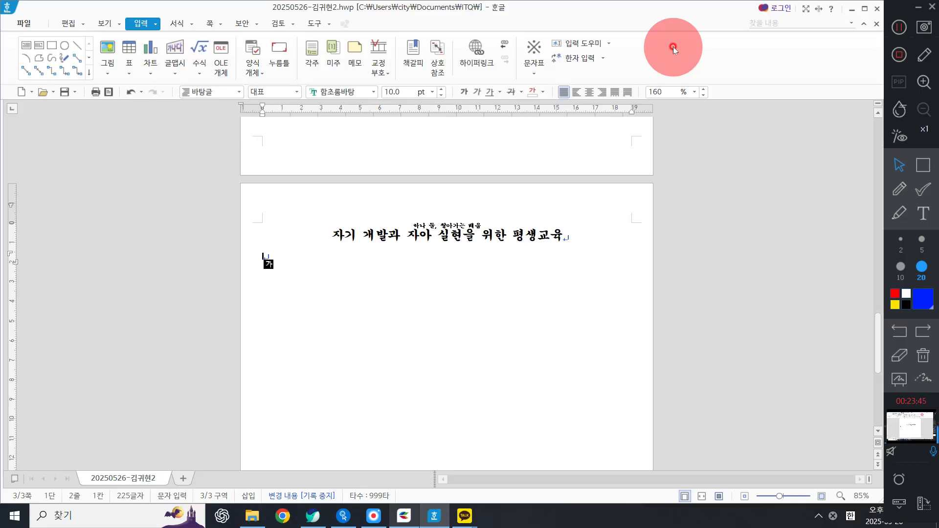
Step: Close the word processor, the Hancom Office launcher and the chat windows to clear the desktop
{"action": "left_click", "coordinate": [877, 9]}
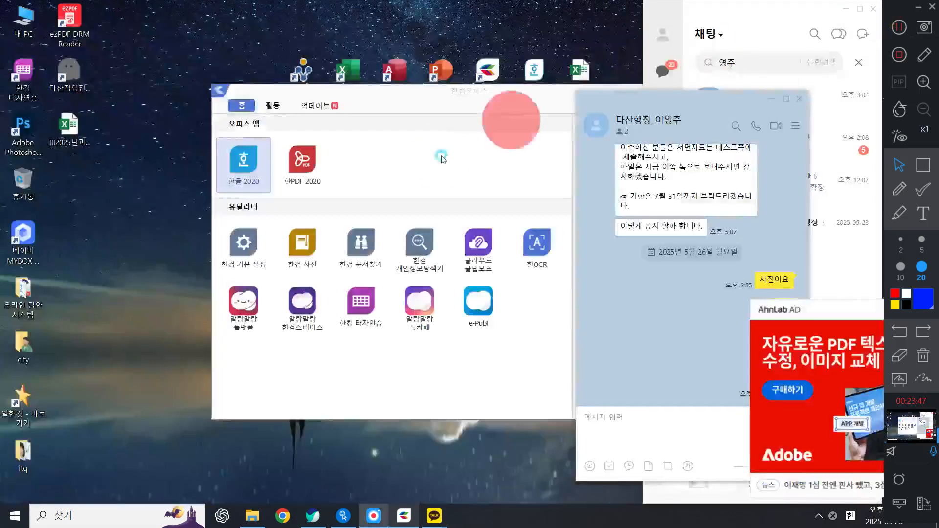
{"action": "left_click", "coordinate": [799, 98]}
{"action": "left_click", "coordinate": [617, 101]}
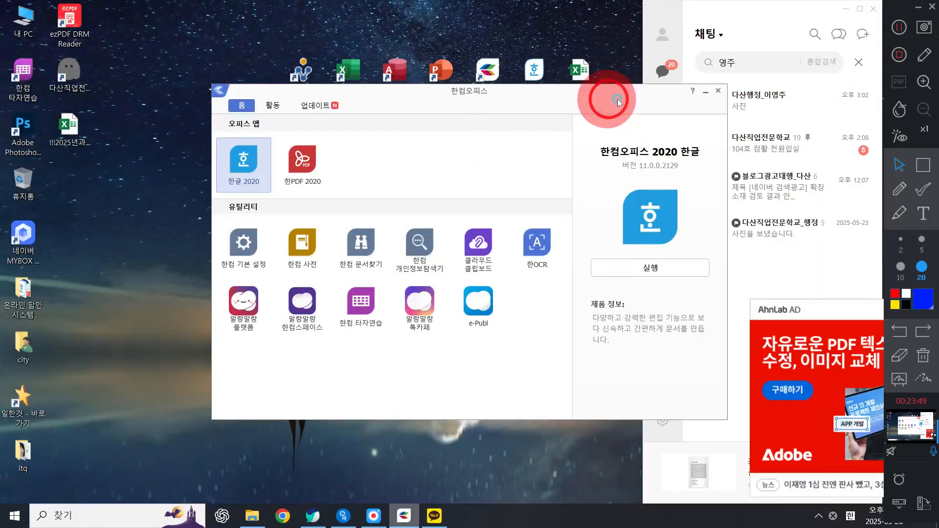
{"action": "left_click", "coordinate": [718, 91]}
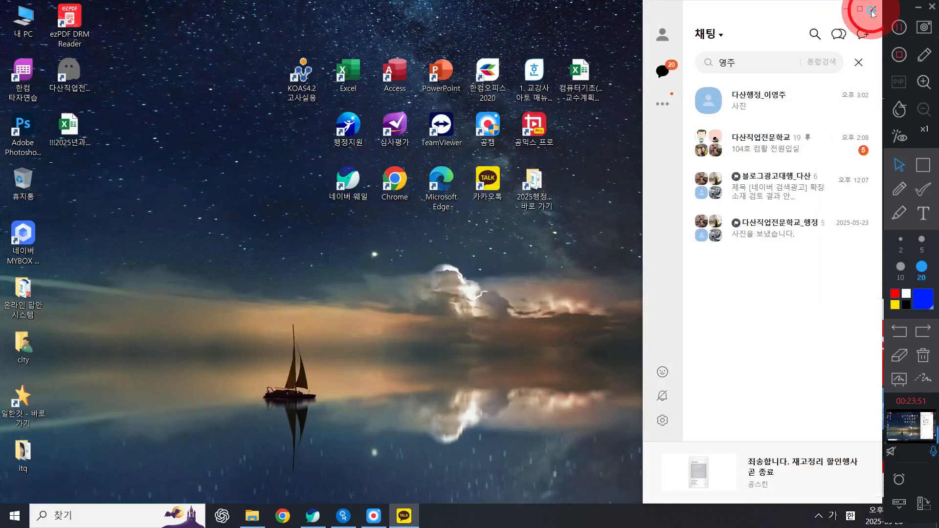
{"action": "left_click", "coordinate": [872, 9]}
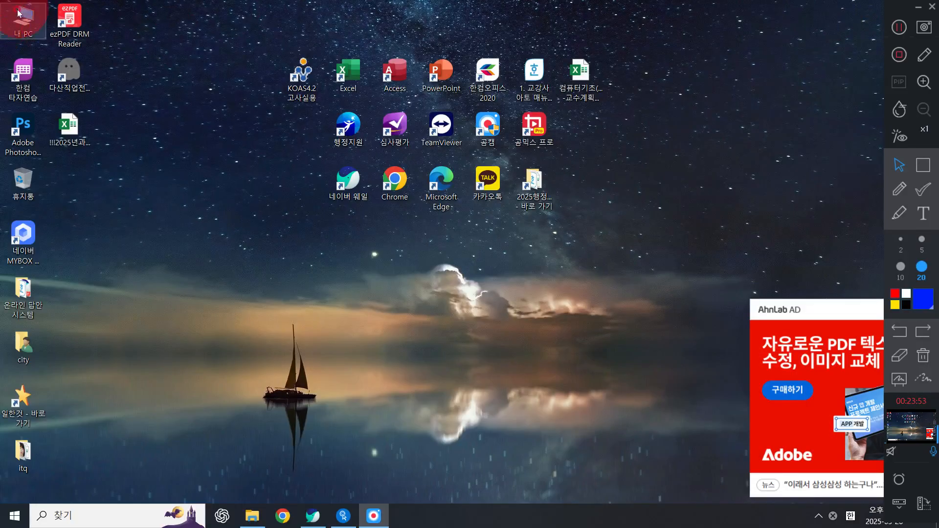
{"action": "left_click", "coordinate": [916, 8]}
{"action": "left_click", "coordinate": [922, 310]}
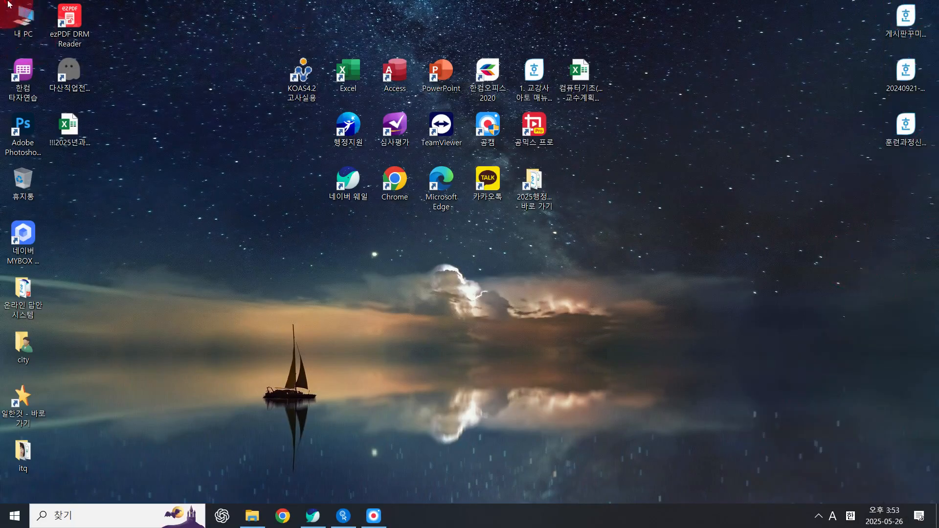
{"action": "double_click", "coordinate": [24, 342]}
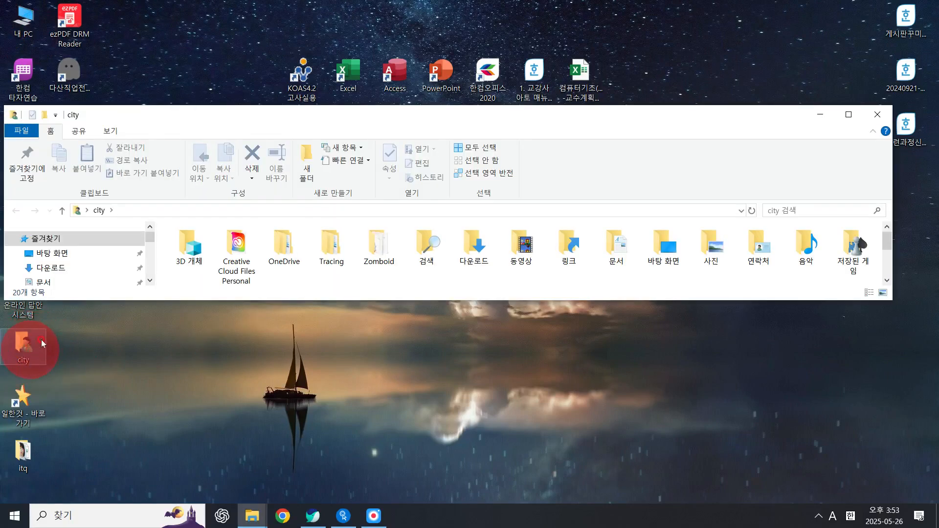
{"action": "double_click", "coordinate": [329, 115]}
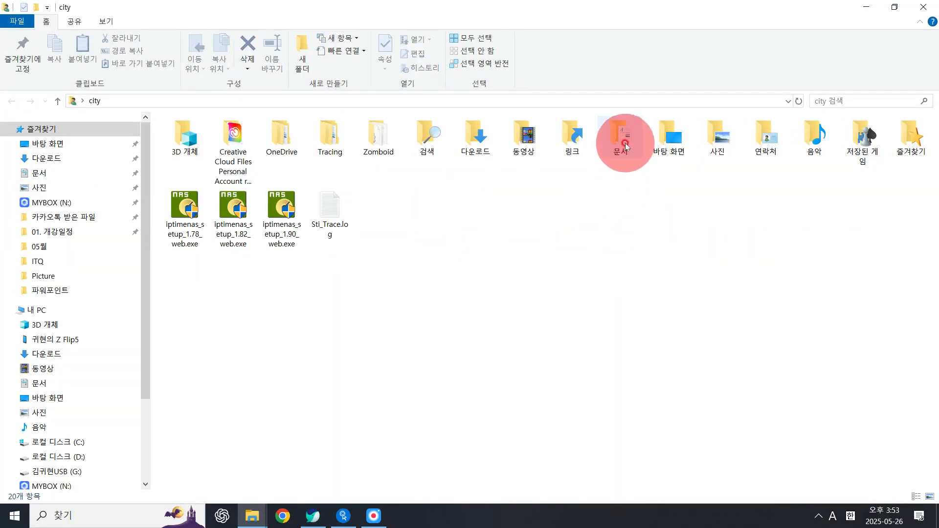
{"action": "left_click", "coordinate": [626, 146]}
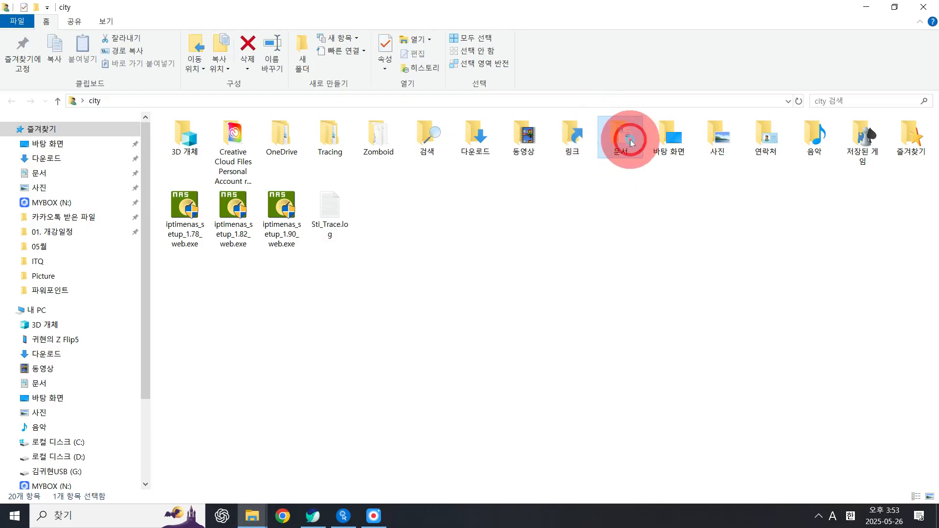
{"action": "double_click", "coordinate": [631, 143]}
{"action": "left_click", "coordinate": [182, 247]}
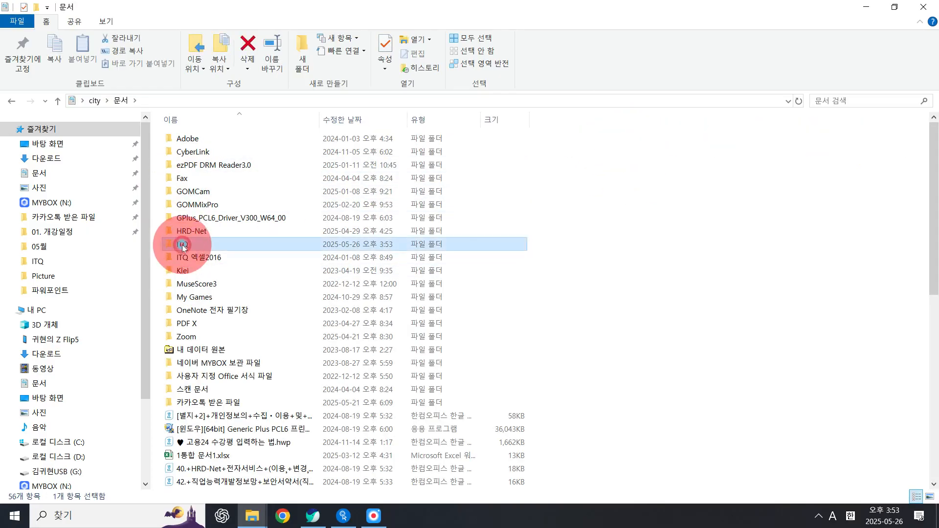
{"action": "double_click", "coordinate": [183, 247]}
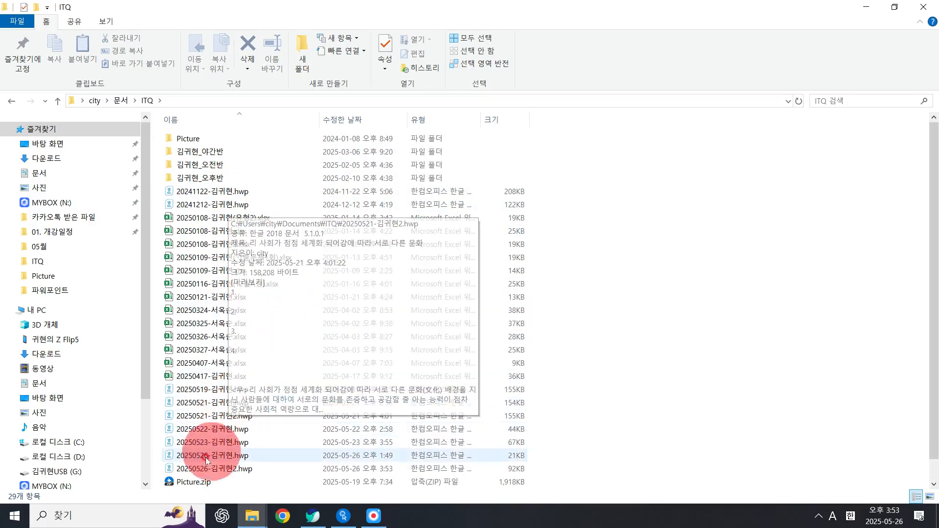
{"action": "double_click", "coordinate": [287, 473]}
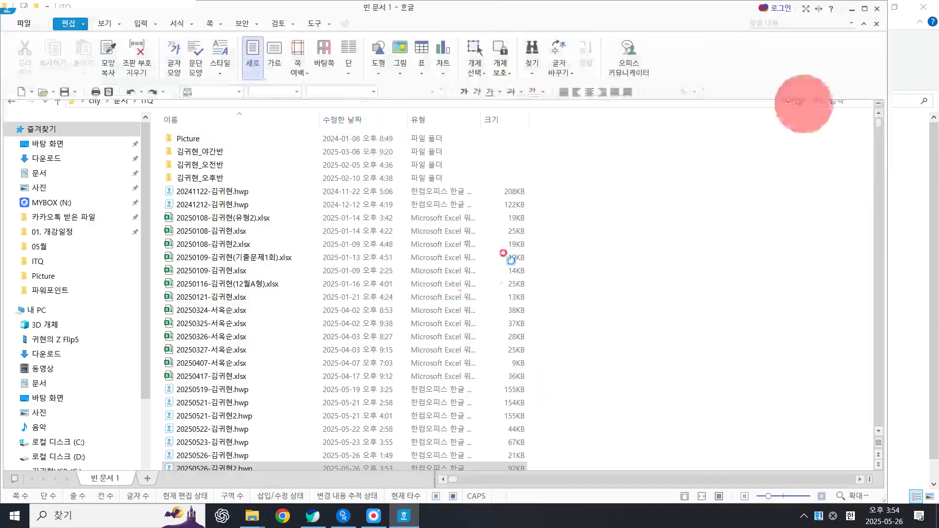
{"action": "scroll", "coordinate": [462, 344], "scroll_direction": "up", "scroll_amount": 3}
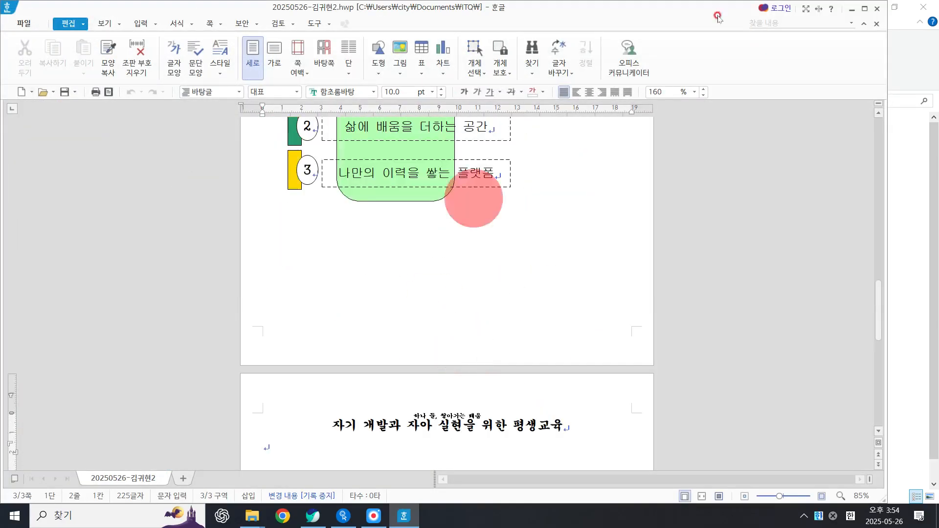
Step: Close the opened document and the File Explorer window
{"action": "left_click", "coordinate": [877, 8]}
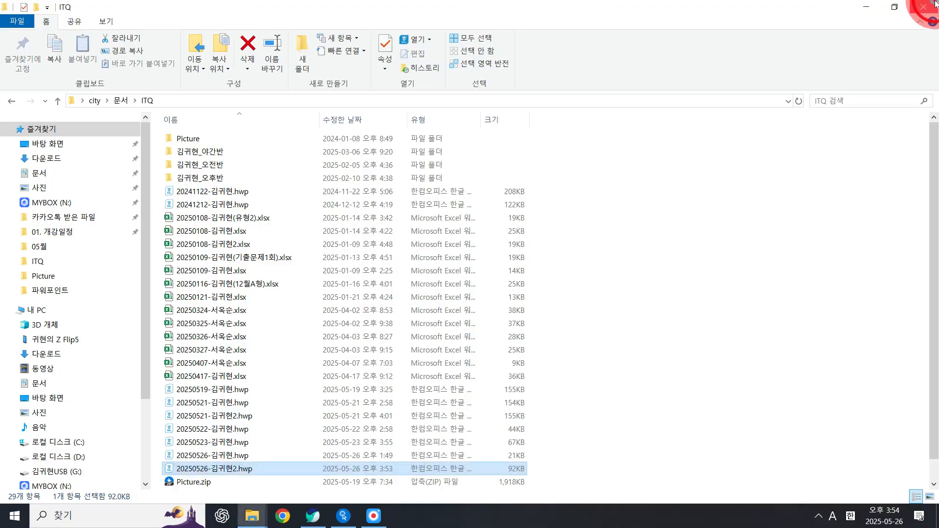
{"action": "left_click", "coordinate": [929, 6]}
{"action": "left_click", "coordinate": [383, 522]}
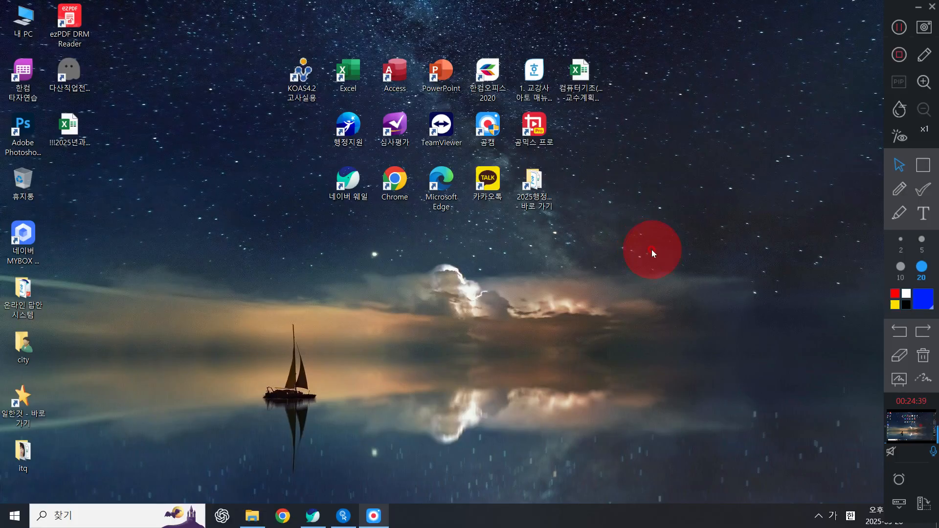
{"action": "left_click", "coordinate": [343, 516]}
{"action": "left_click", "coordinate": [640, 133]}
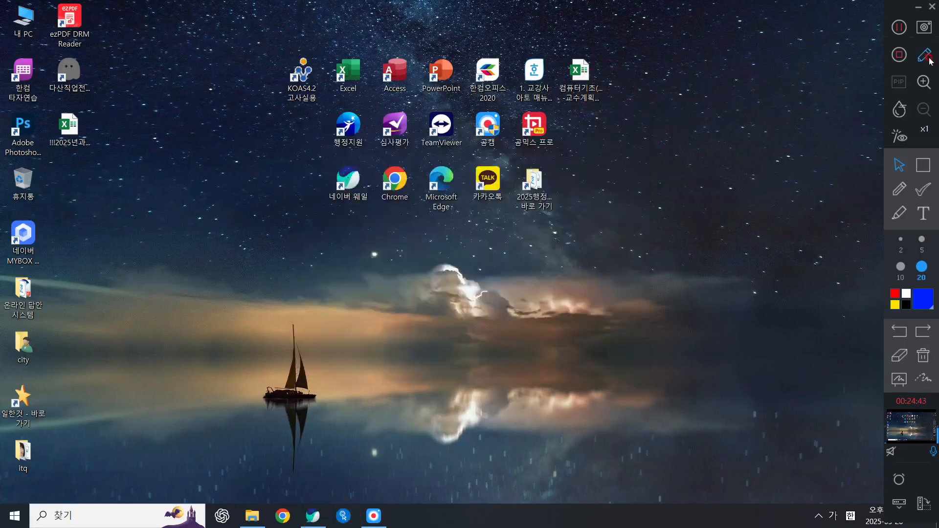